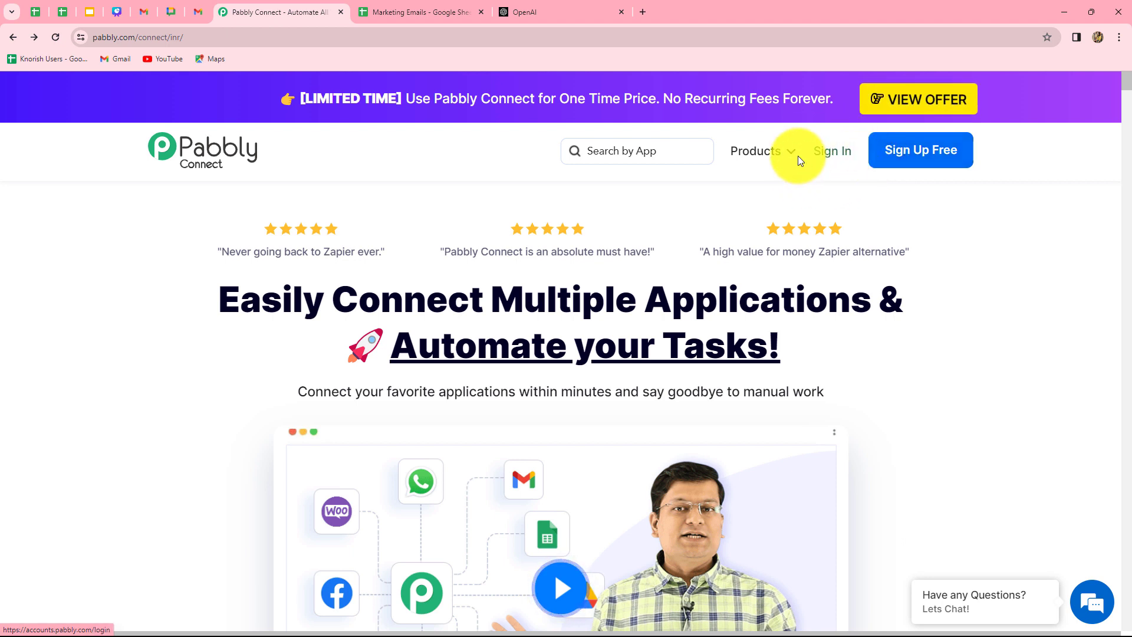
# Sign in to Pabbly and launch Pabbly Connect from the All Apps page.
pyautogui.moveTo(238, 293); pyautogui.dragTo(826, 388)
pyautogui.click(957, 379)
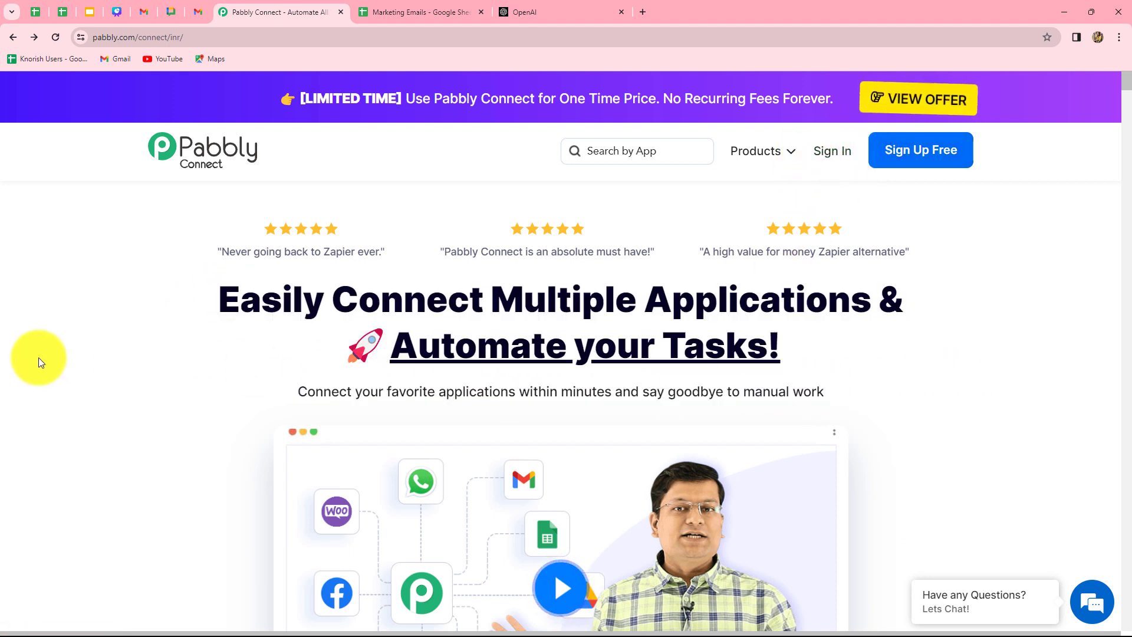
pyautogui.click(840, 152)
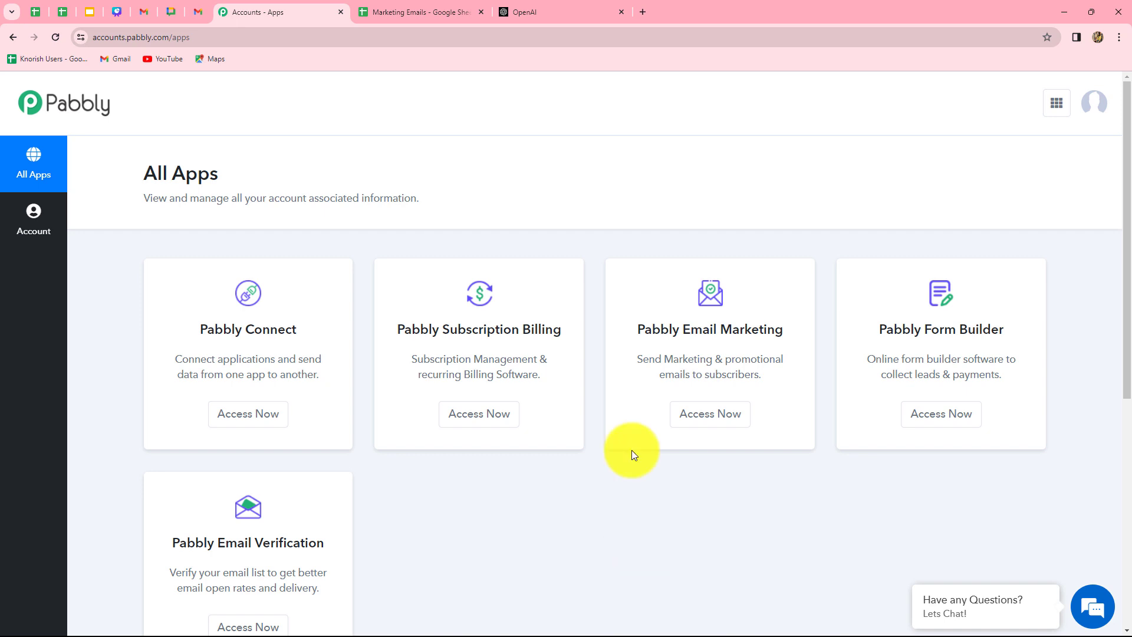
pyautogui.click(248, 421)
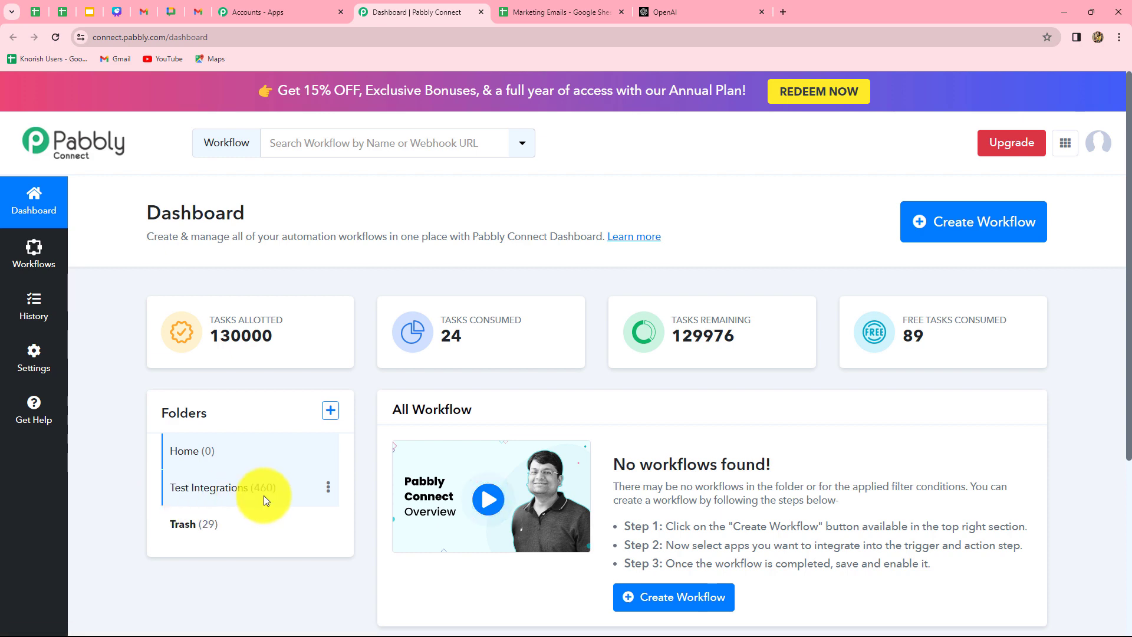
# Name a new workflow 'Draft & Send Emails from Google Sheets using OpenAI' and file it in Test Integrations.
pyautogui.click(330, 411)
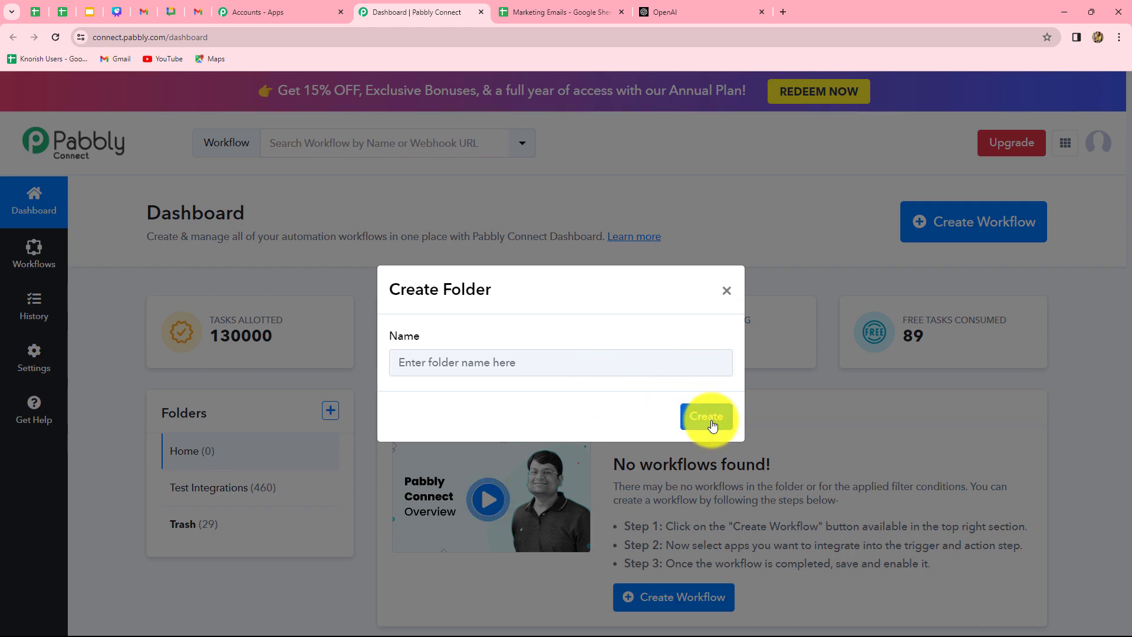
pyautogui.click(726, 291)
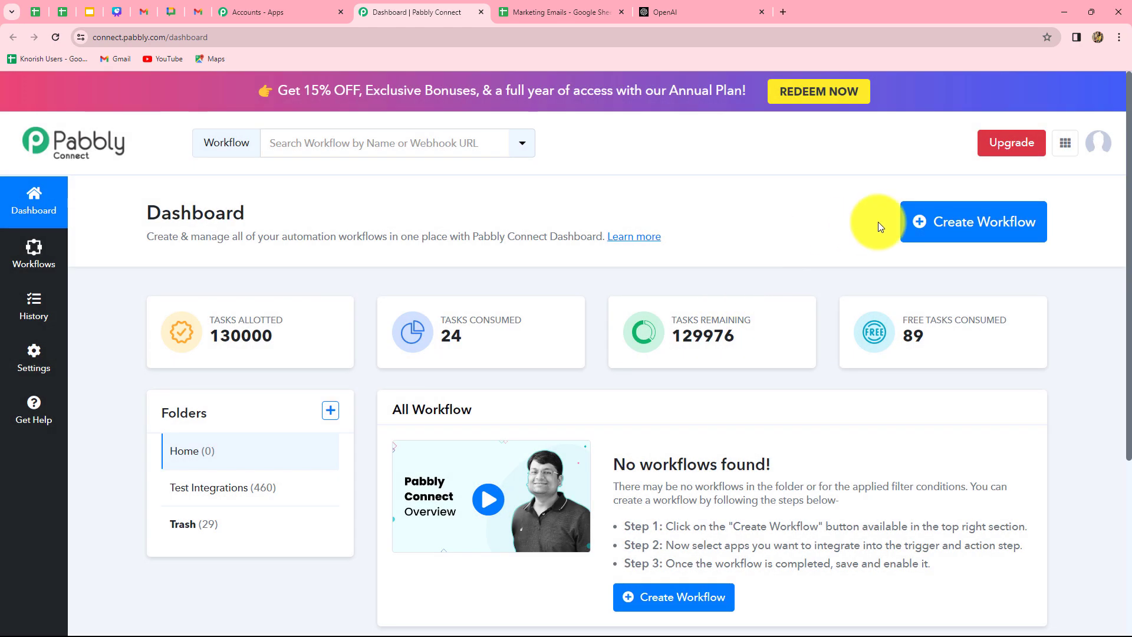
pyautogui.click(960, 235)
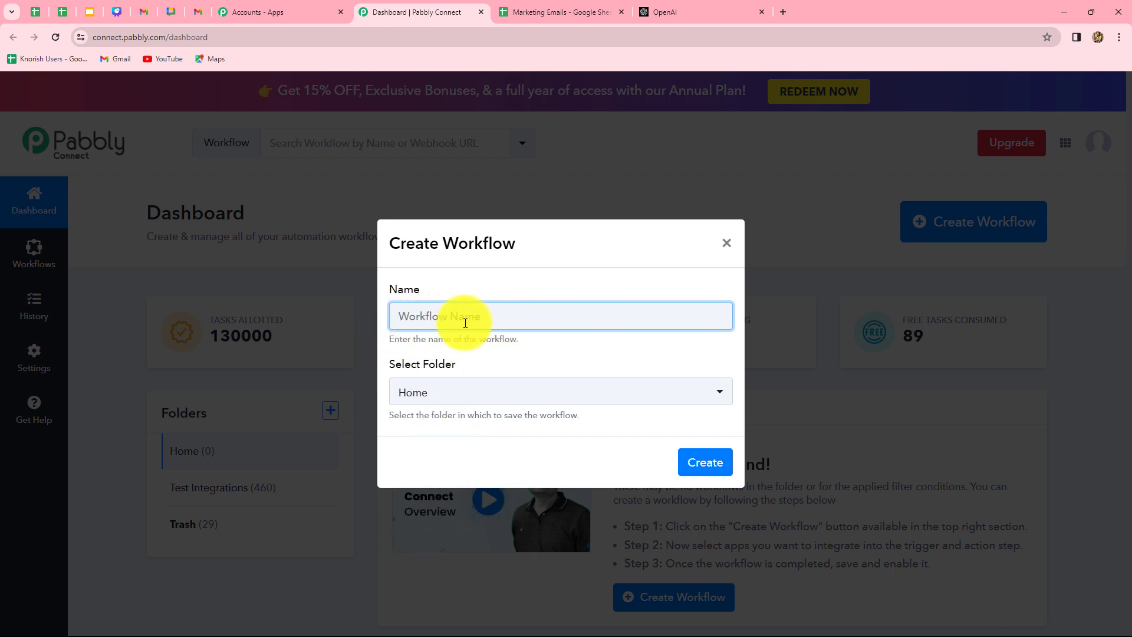
pyautogui.write('Draft & Send Emails from Google Sheets using OpenAI')
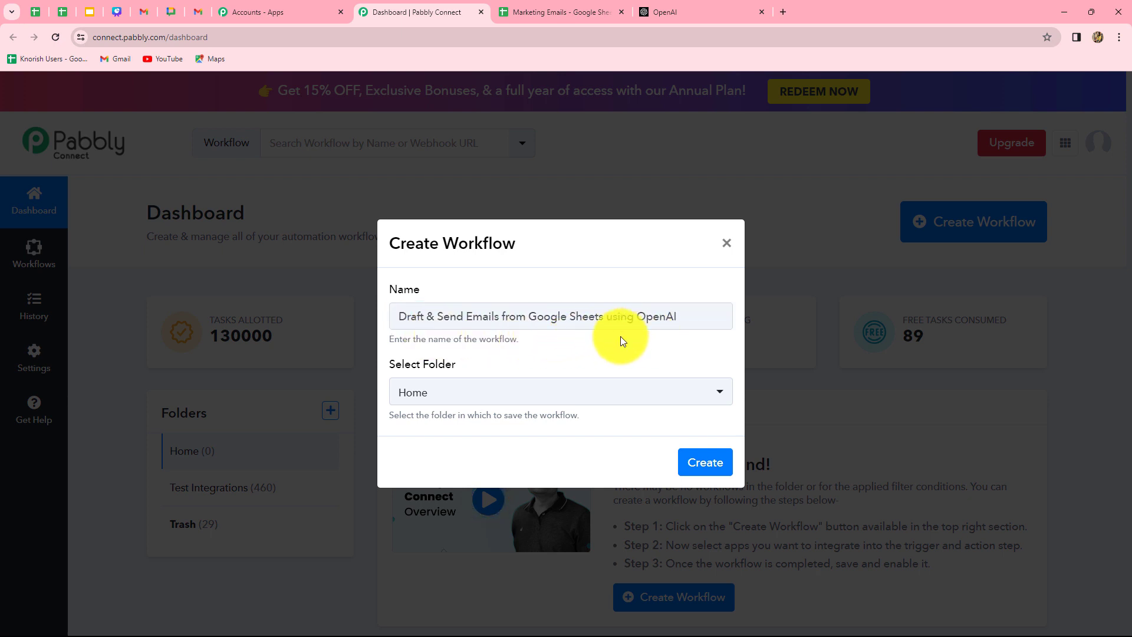
pyautogui.click(549, 393)
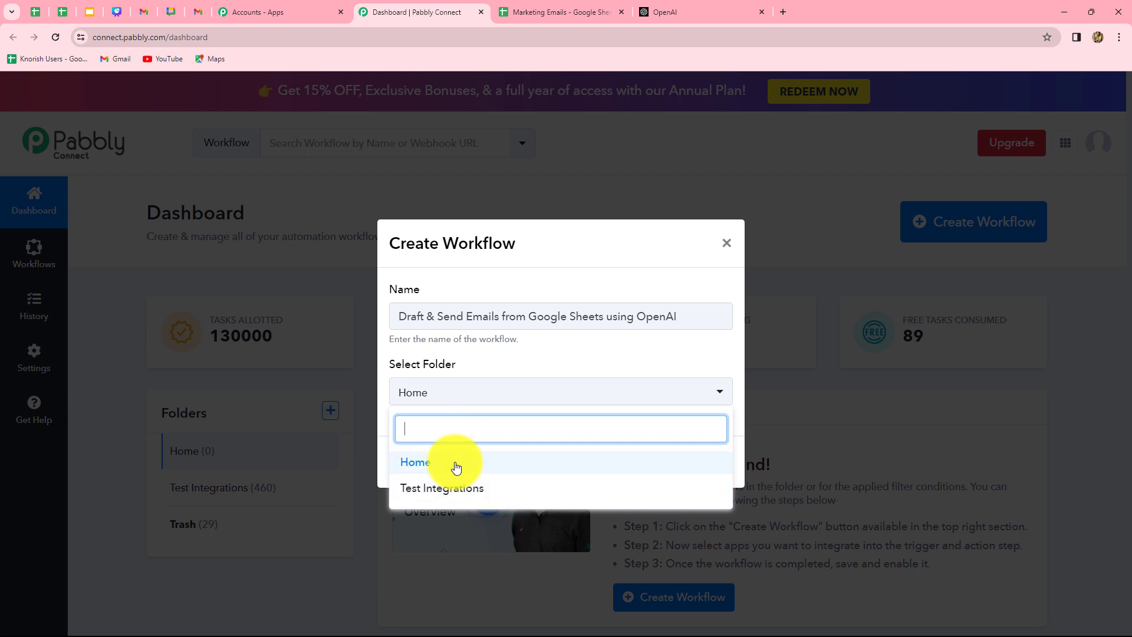
pyautogui.click(452, 489)
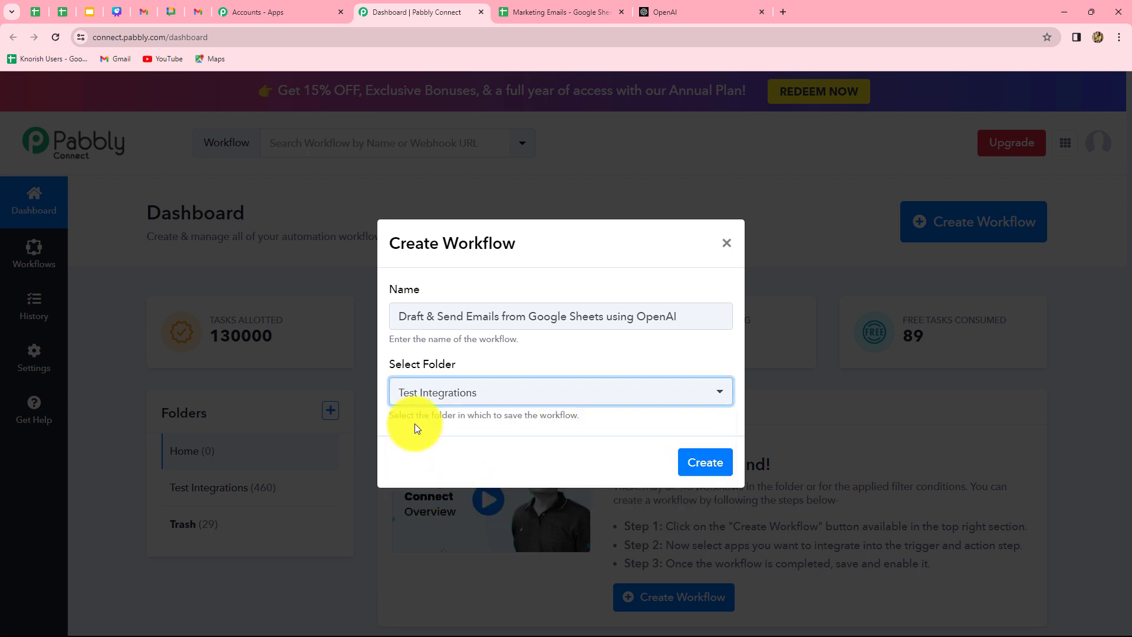
pyautogui.click(690, 463)
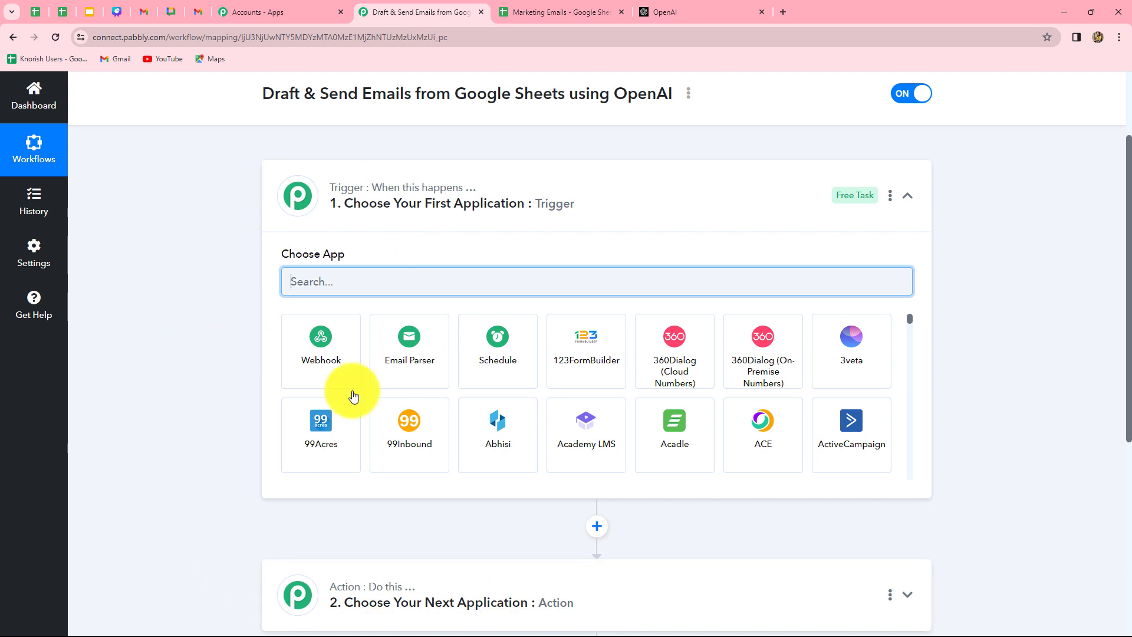
pyautogui.scroll(-2, 521, 527)
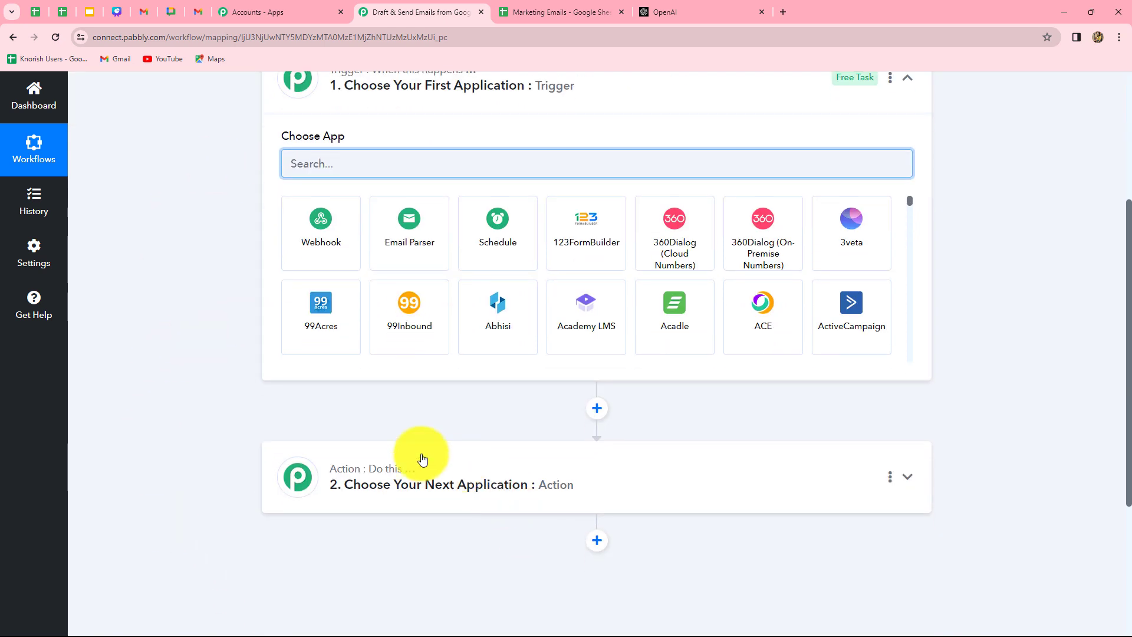
pyautogui.scroll(3, 691, 579)
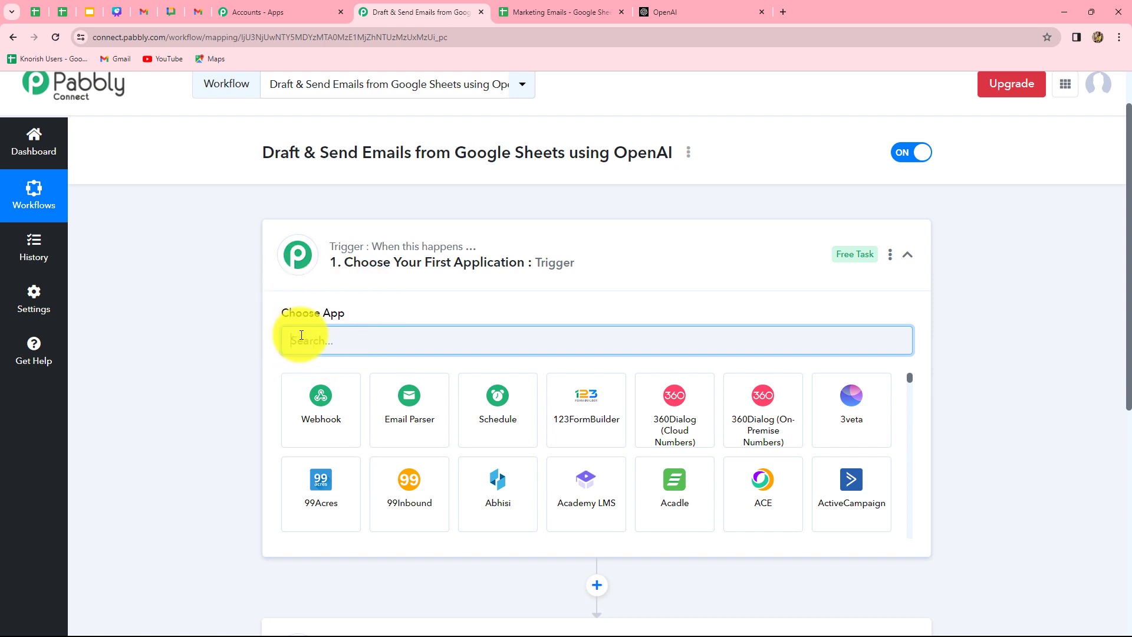
pyautogui.scroll(-3, 200, 533)
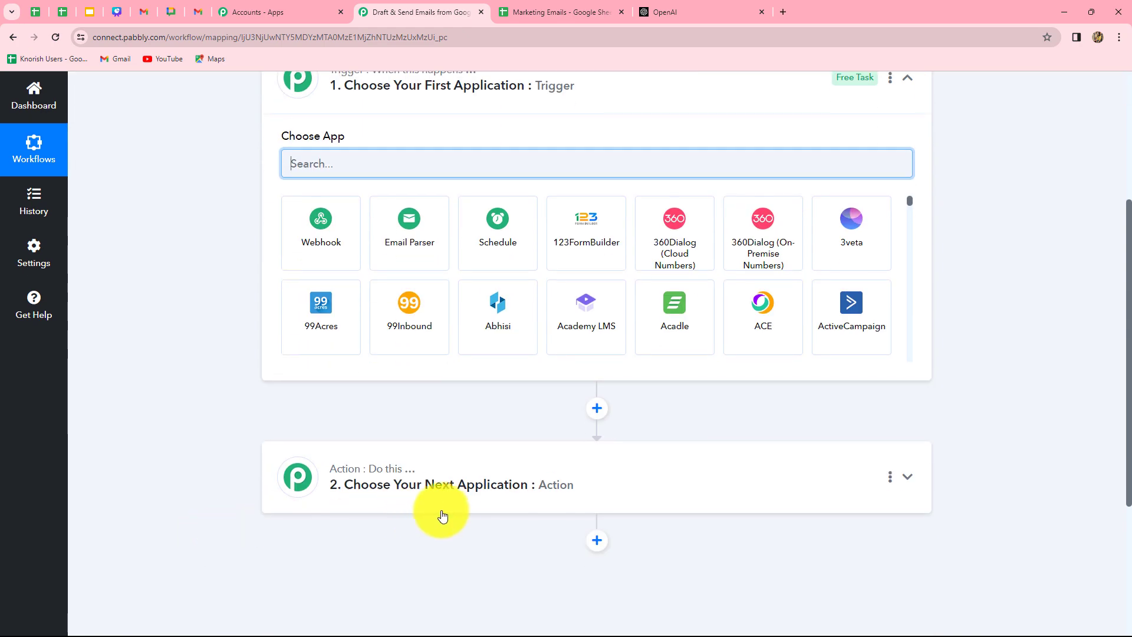
pyautogui.scroll(3, 452, 515)
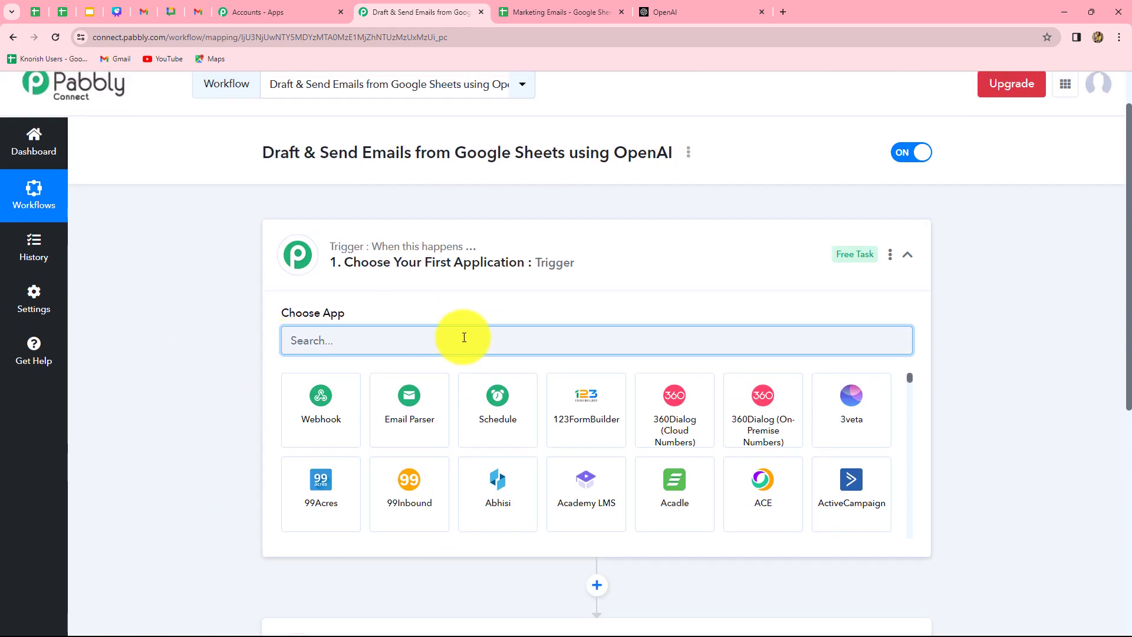
pyautogui.scroll(-3, 214, 452)
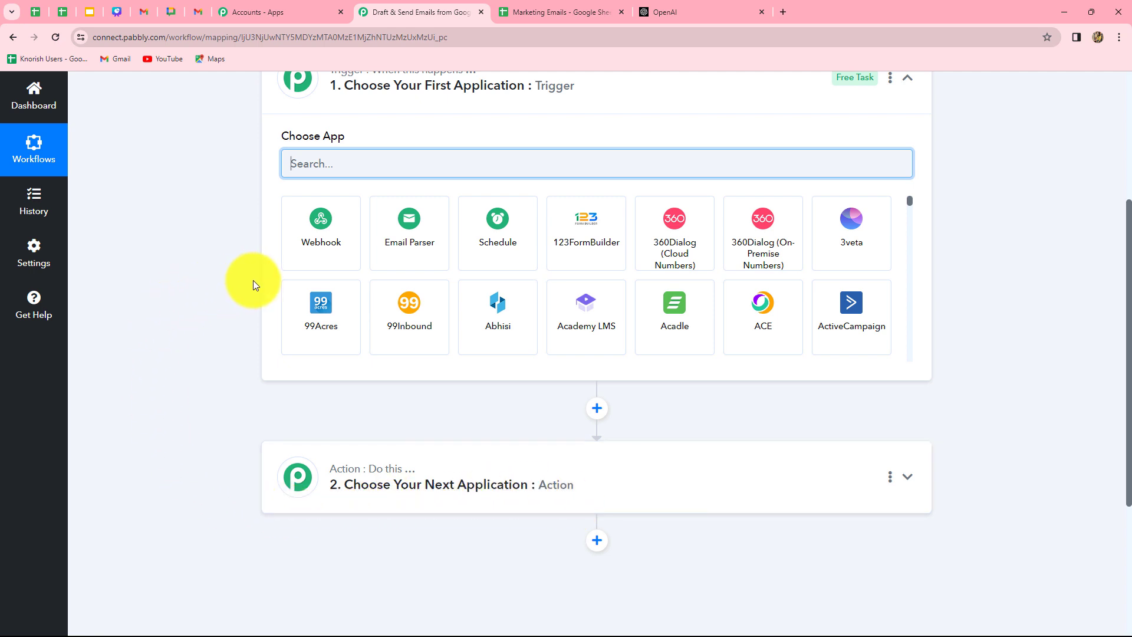
pyautogui.scroll(2, 253, 281)
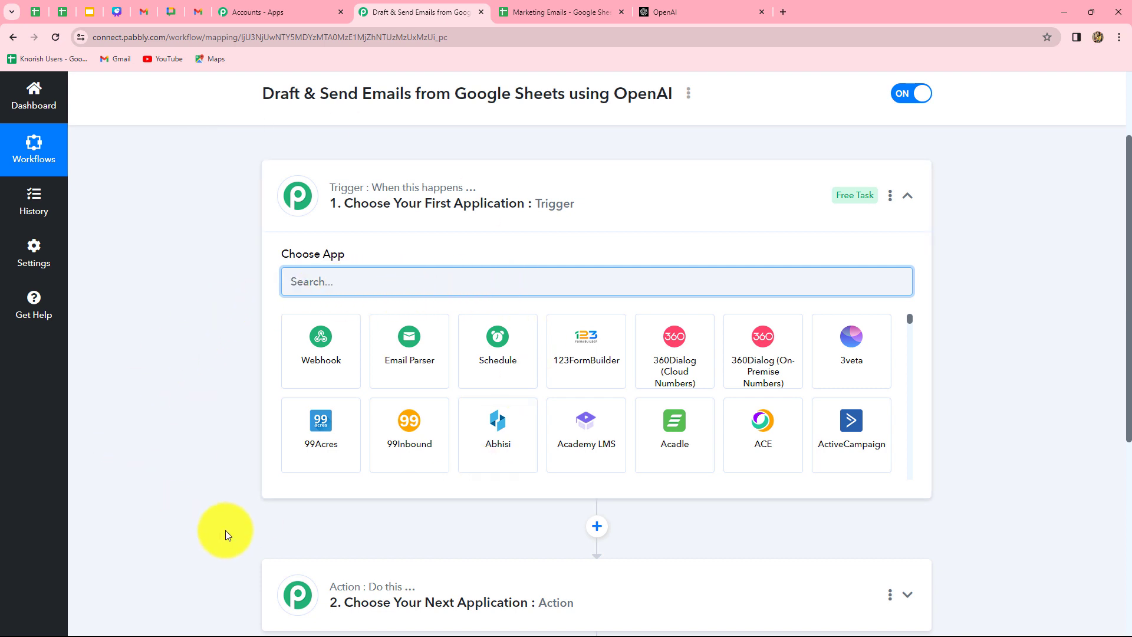
pyautogui.scroll(-2, 230, 531)
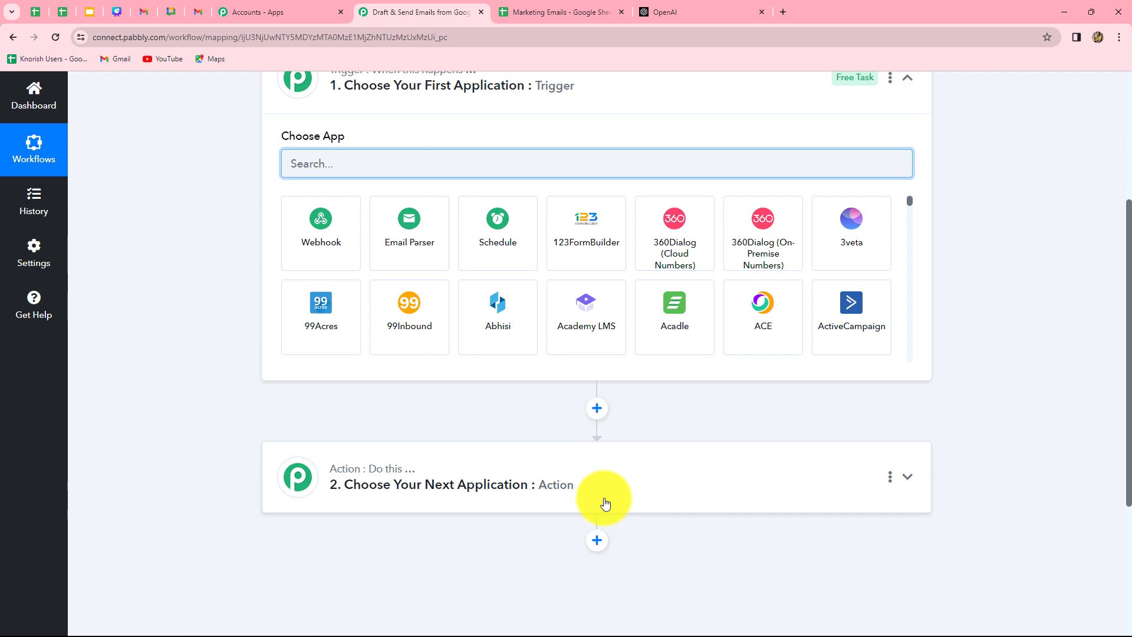
pyautogui.scroll(1, 518, 412)
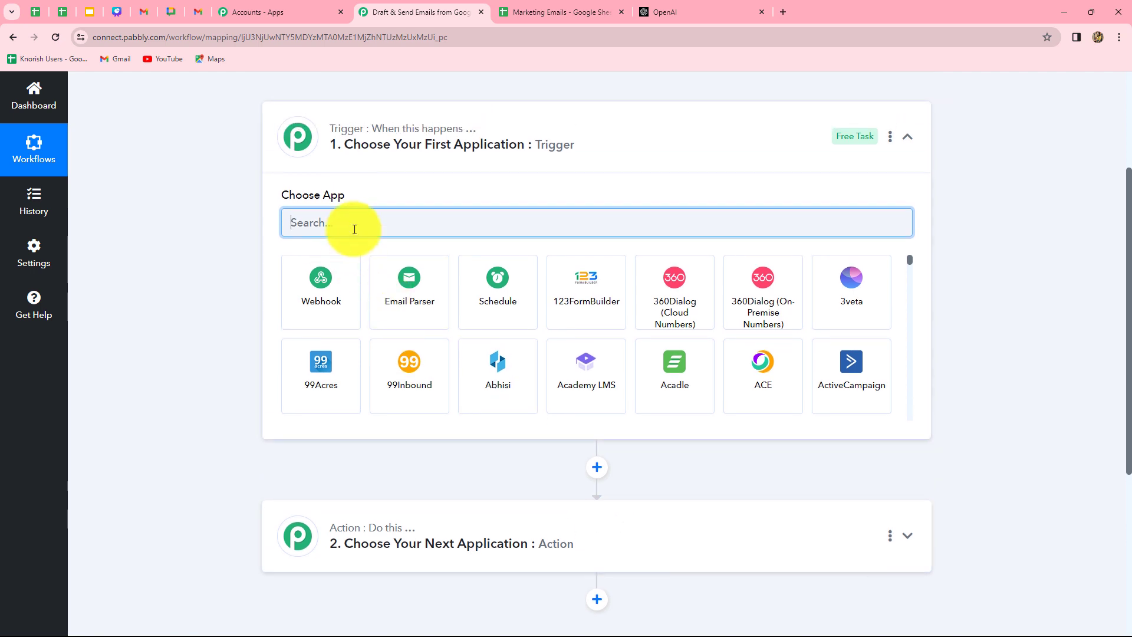
# Set the trigger to Google Sheets with the New or Updated Spreadsheet Row event.
pyautogui.write('Googl')
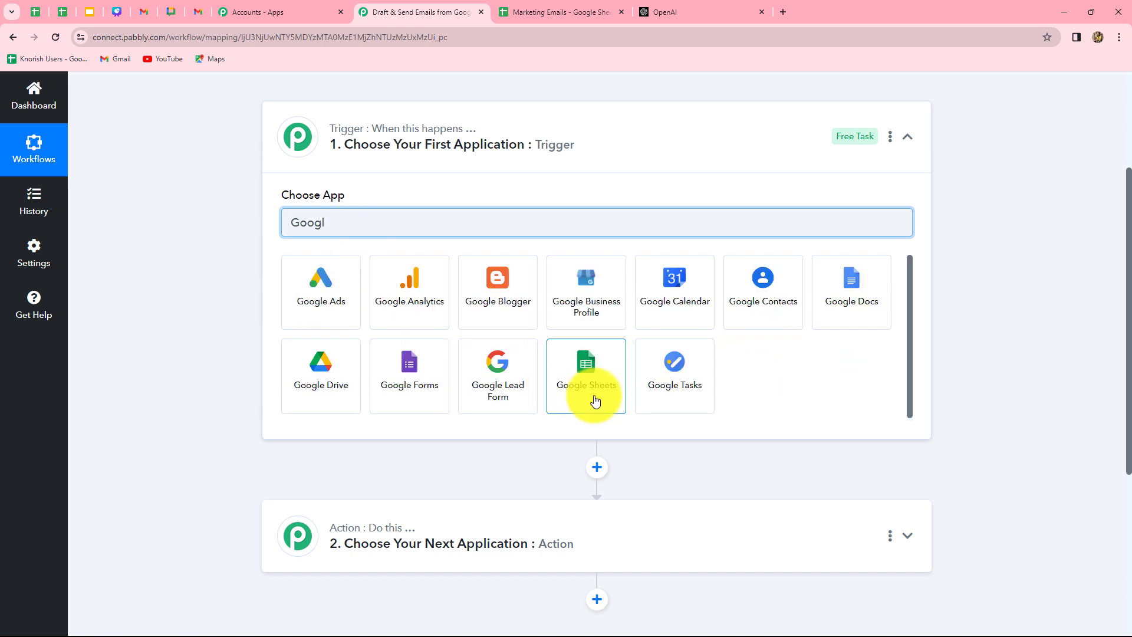
pyautogui.click(595, 401)
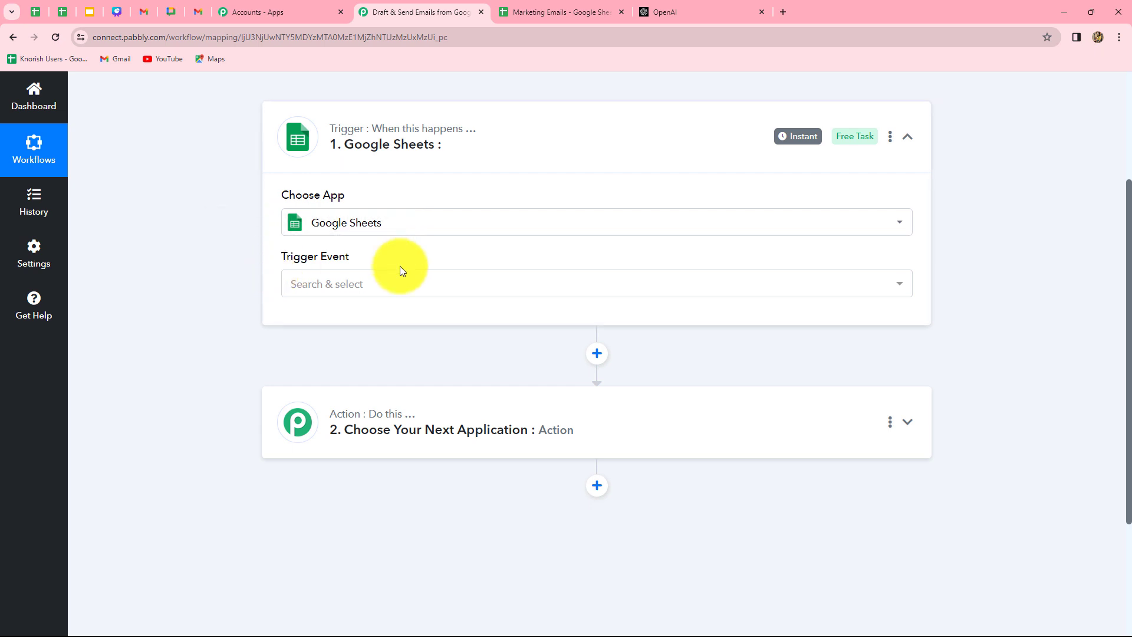
pyautogui.click(375, 286)
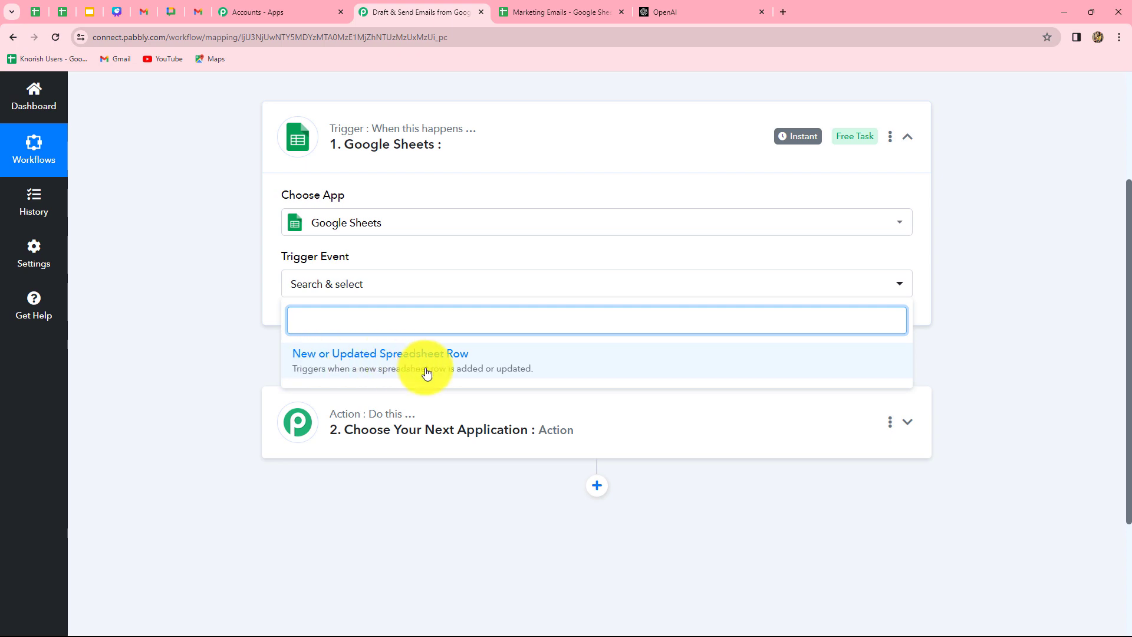
pyautogui.click(445, 369)
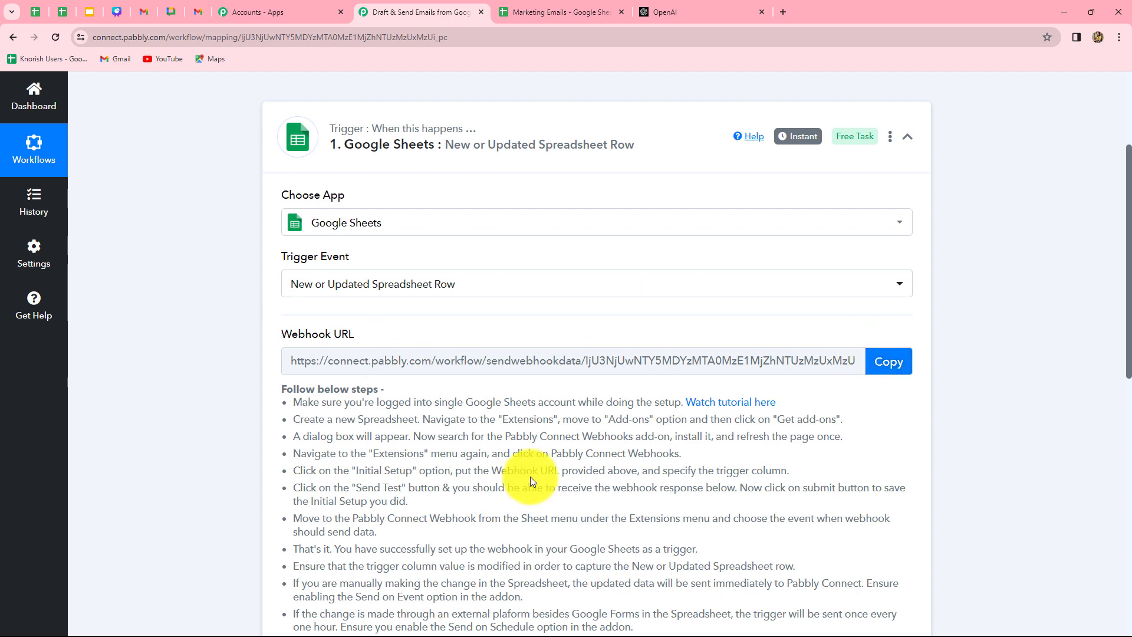
# Copy the Google Sheets trigger's webhook URL and read through the setup instructions.
pyautogui.click(874, 368)
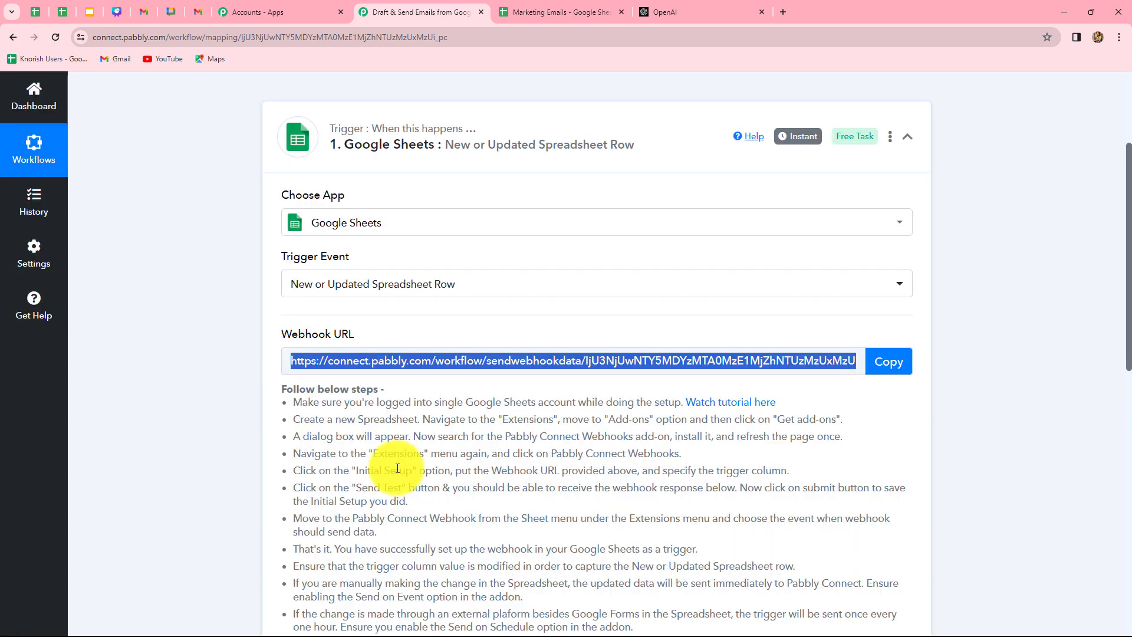
pyautogui.click(331, 419)
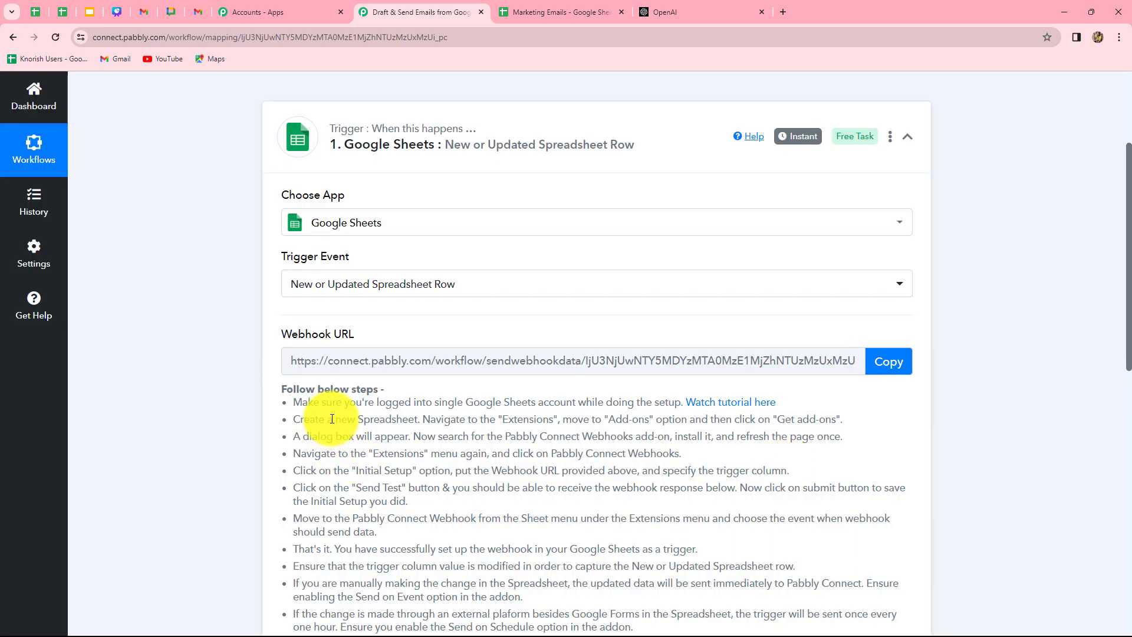
pyautogui.moveTo(332, 419); pyautogui.dragTo(554, 531)
pyautogui.click(177, 444)
pyautogui.scroll(-1, 551, 428)
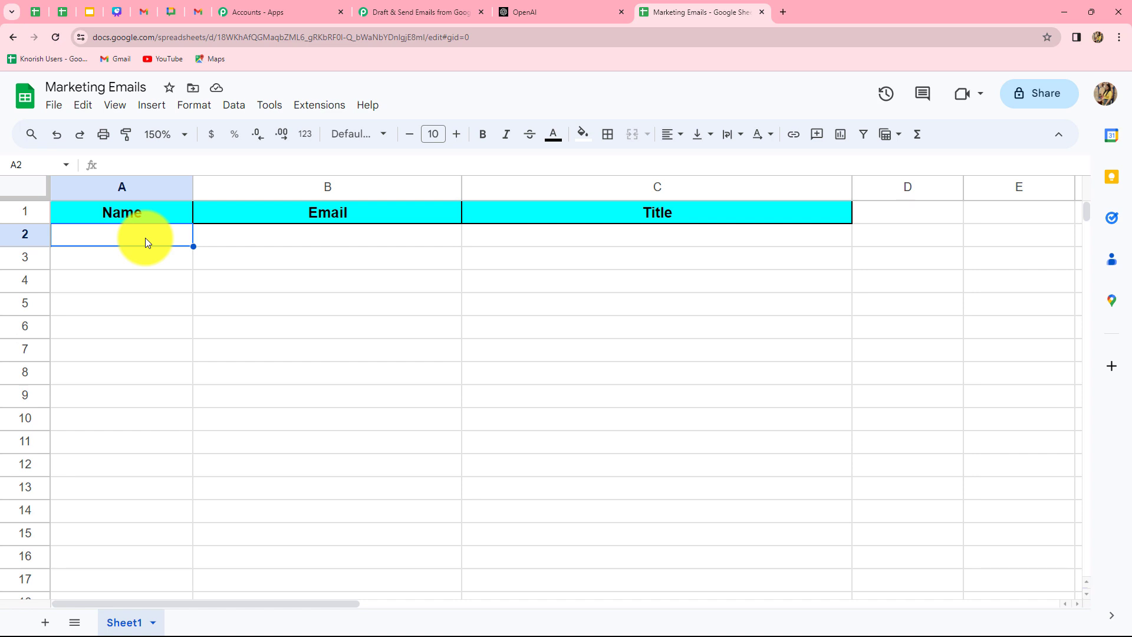
# Enter a sample contact's name and e-mail in row 2 with title 'Newly Launch Fruity Perfumes'.
pyautogui.write('Smart User')
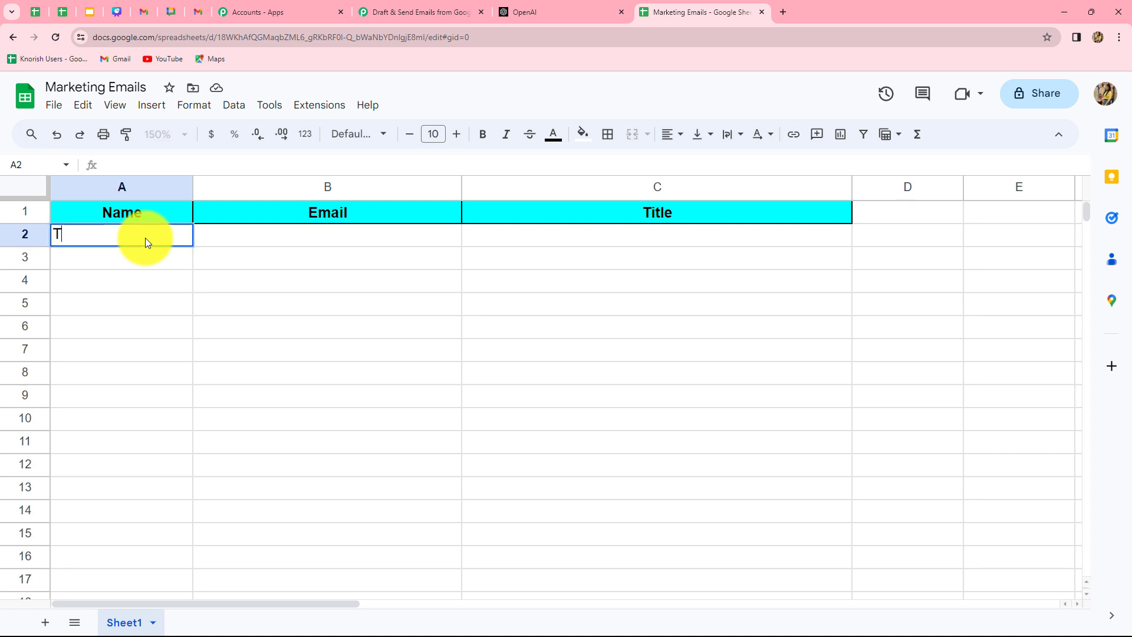
pyautogui.click(202, 239)
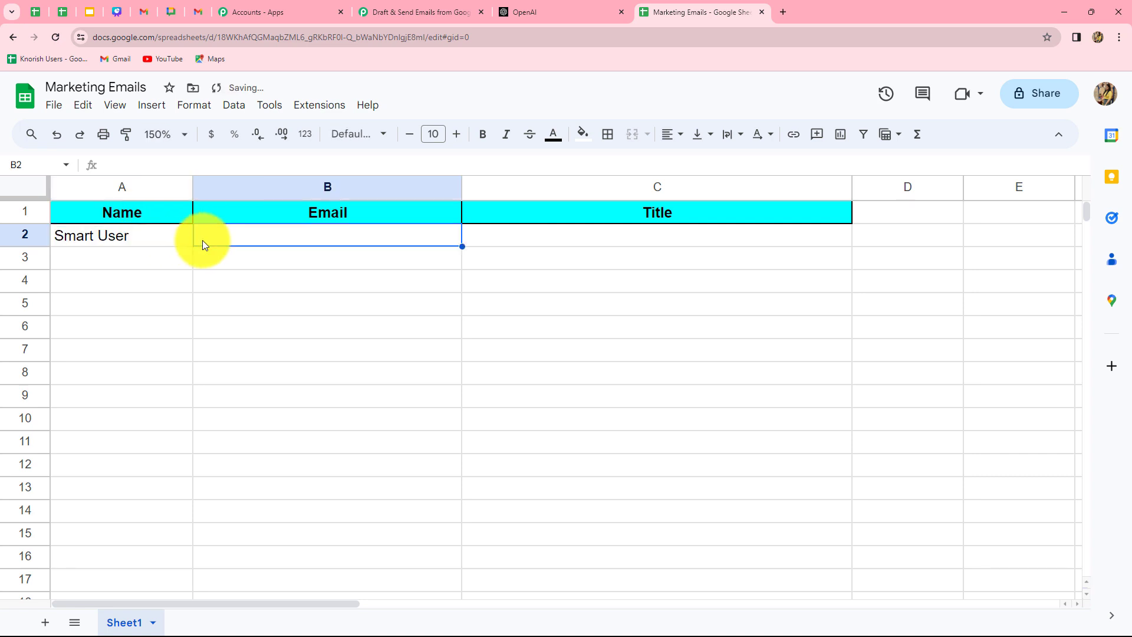
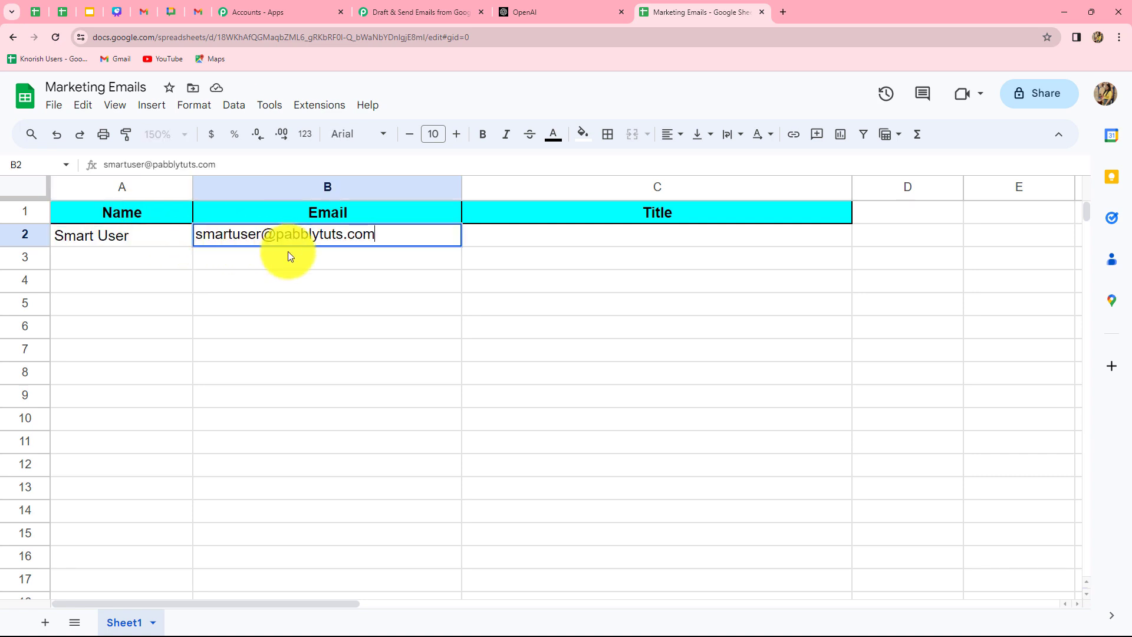
pyautogui.click(513, 239)
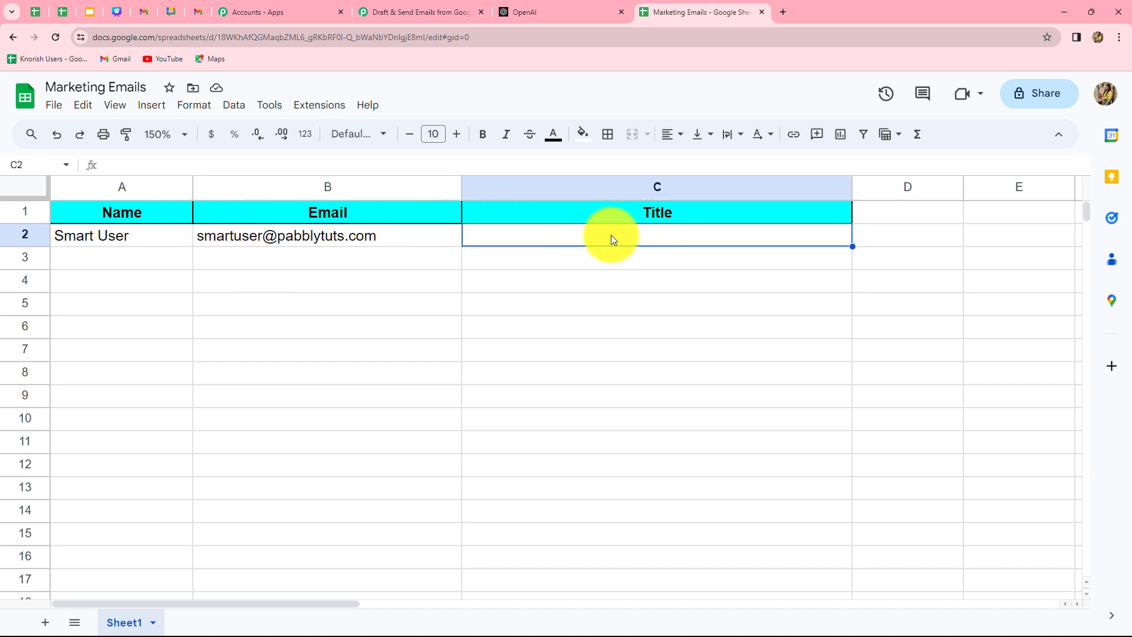
pyautogui.write('Newly Launch Fruity Perfumes')
pyautogui.press('Return')
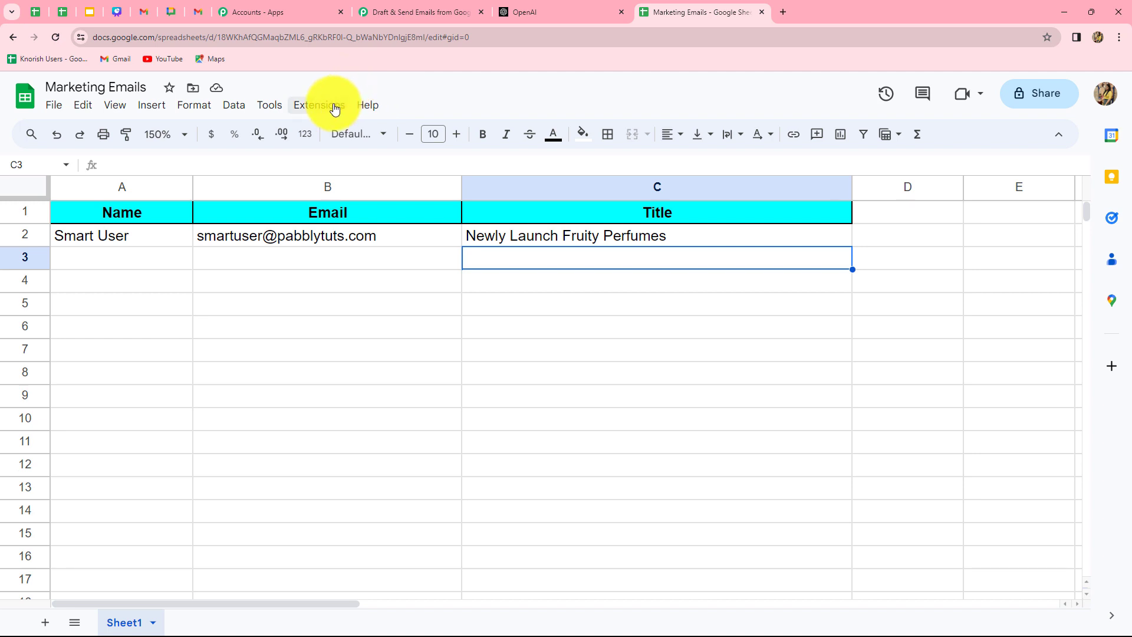
# Search the Marketplace for the Pabbly Connect Webhooks add-on and confirm it is installed.
pyautogui.press('Down')
pyautogui.press('Down')
pyautogui.press('Down')
pyautogui.press('Left')
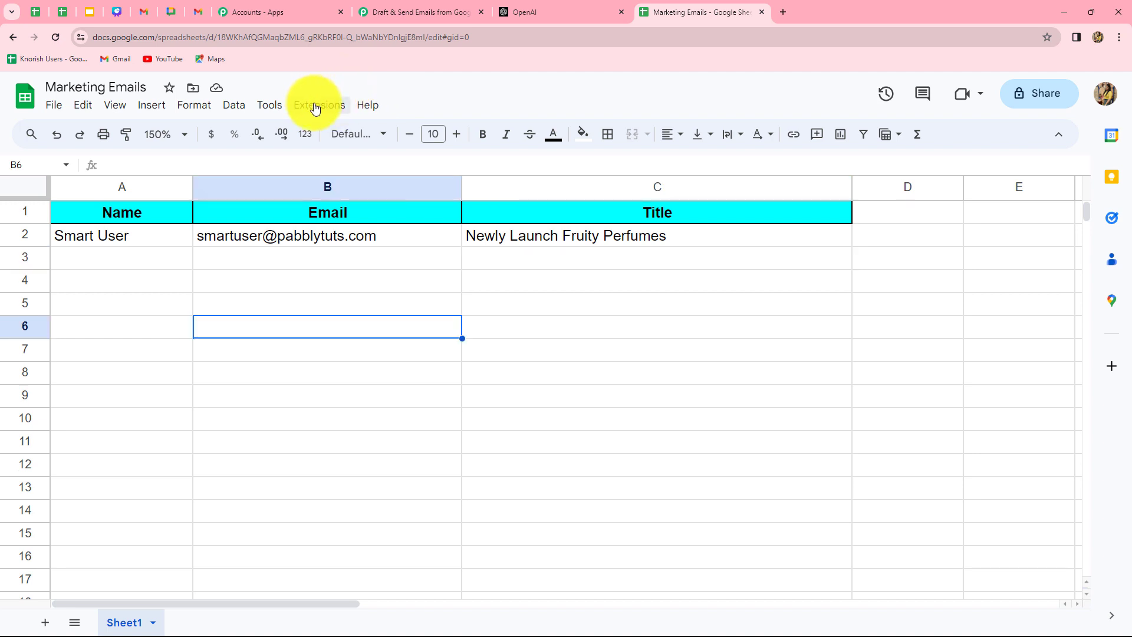
pyautogui.click(313, 106)
pyautogui.moveTo(329, 140)
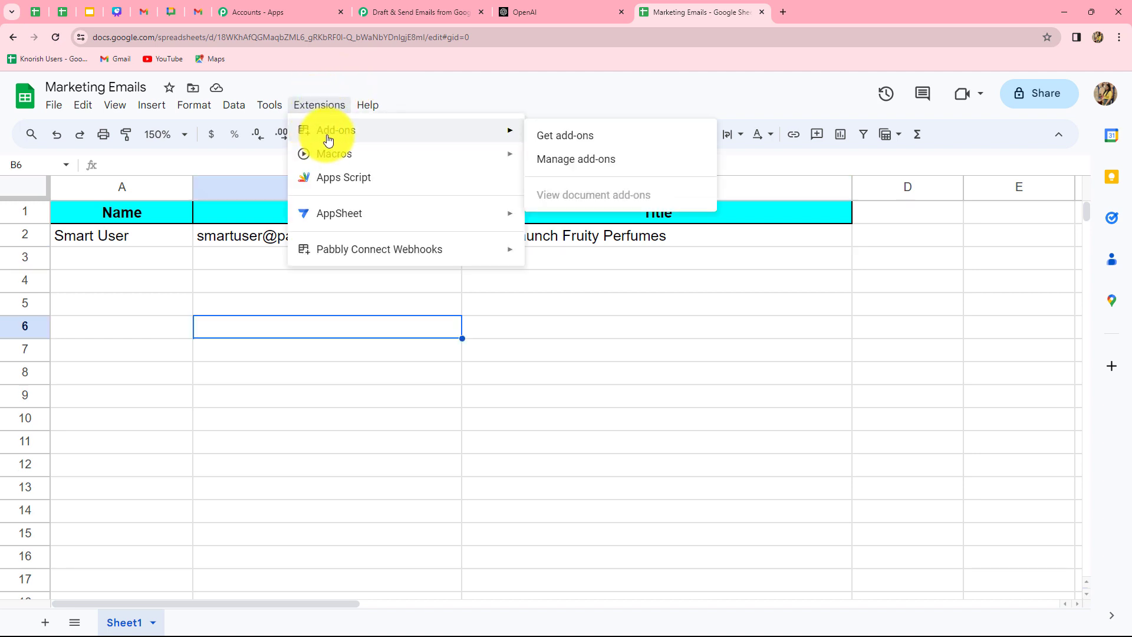
pyautogui.click(560, 146)
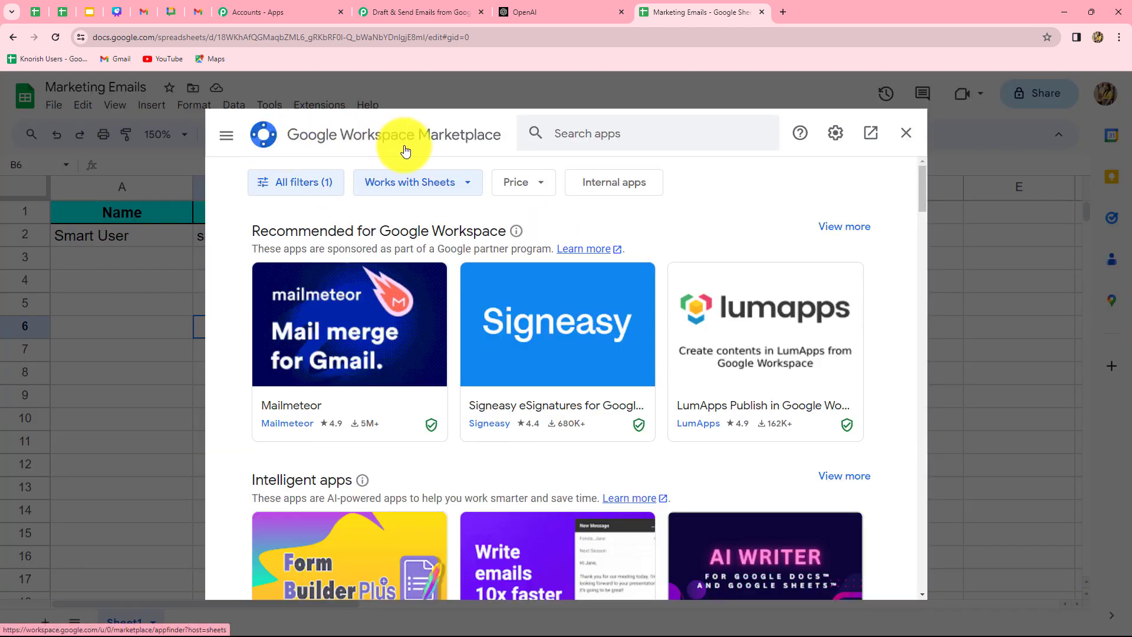
pyautogui.click(574, 126)
pyautogui.write('Pabb')
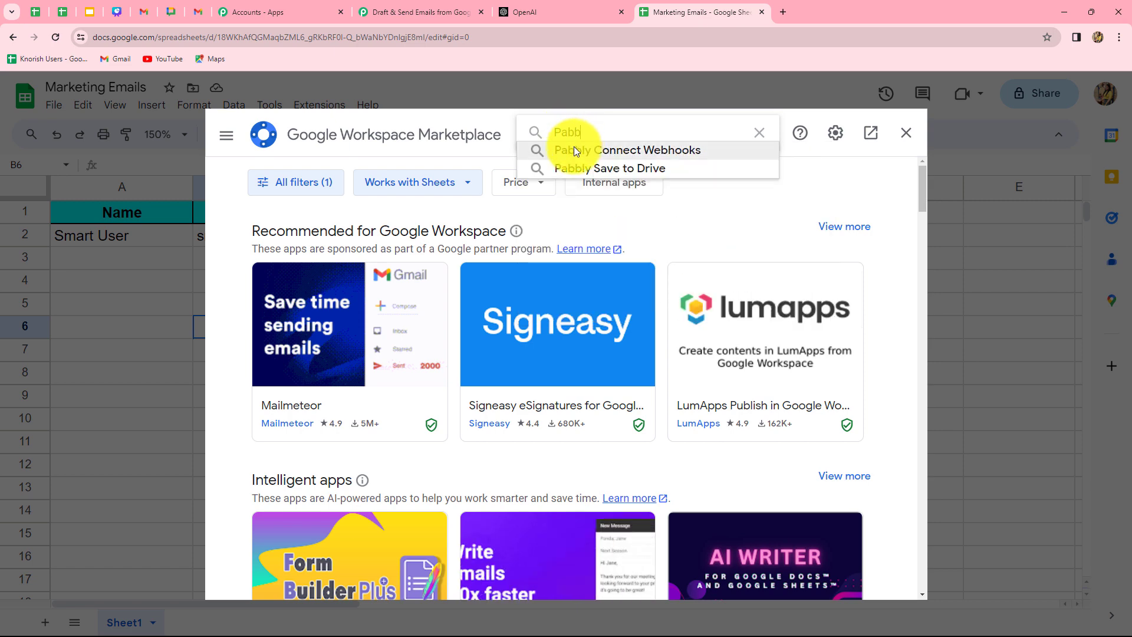
pyautogui.click(575, 149)
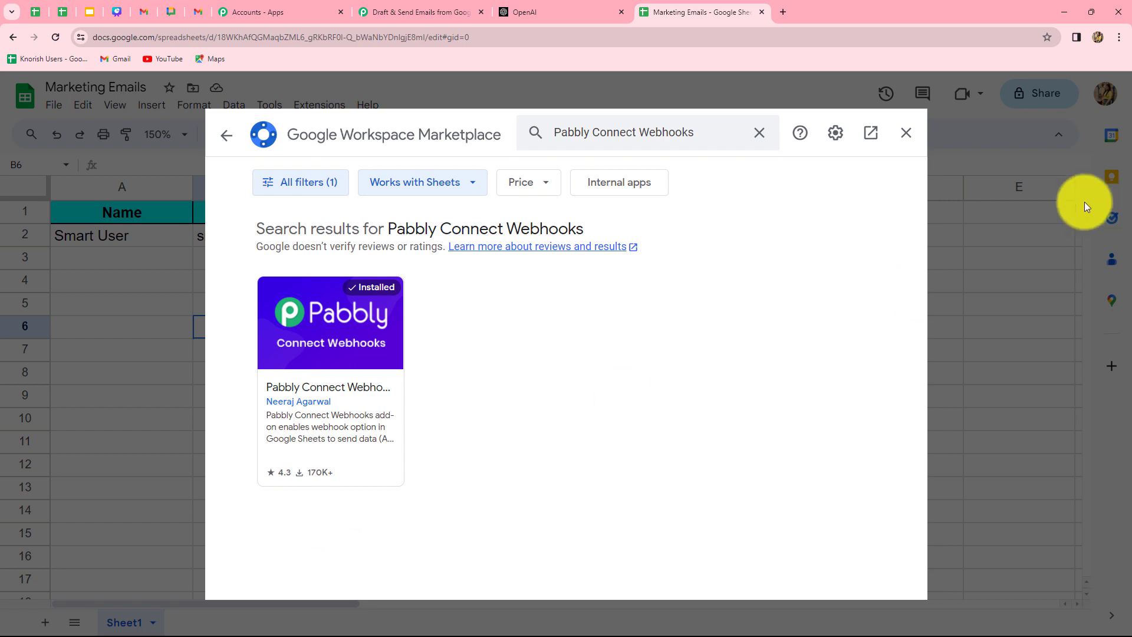
# Close the Marketplace and bring up the Extensions menu again.
pyautogui.click(904, 133)
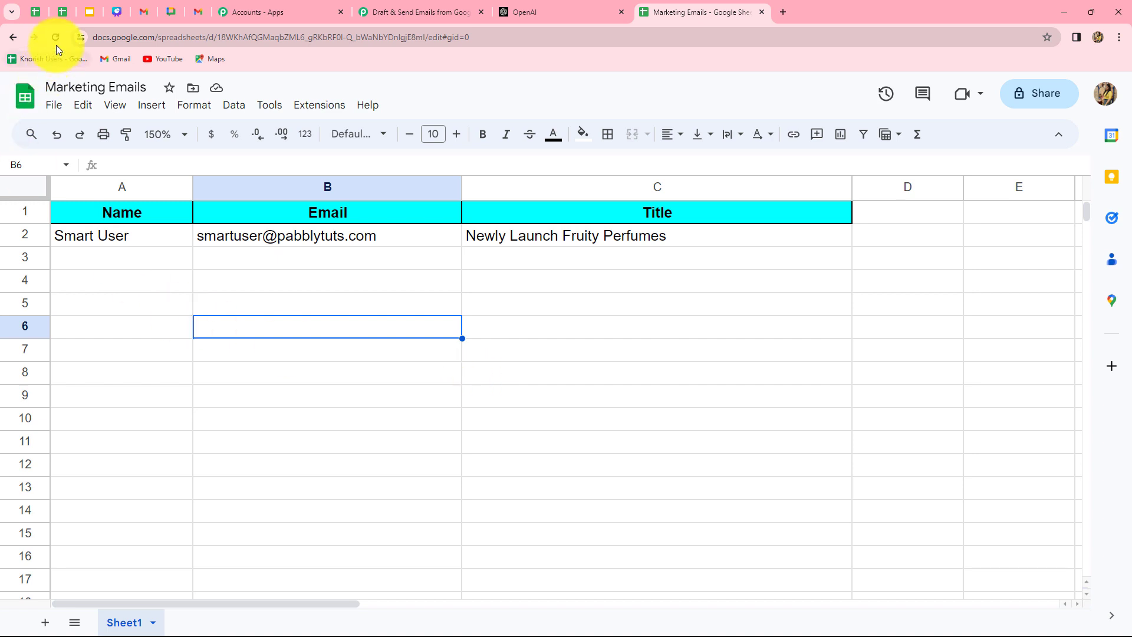
pyautogui.click(325, 109)
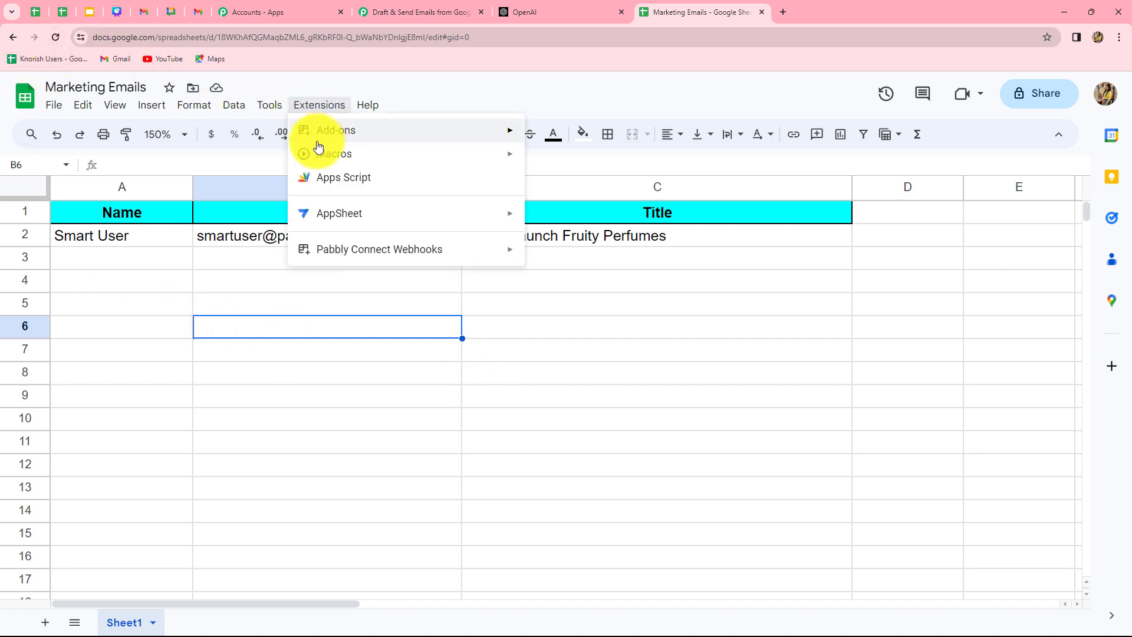
pyautogui.moveTo(315, 258)
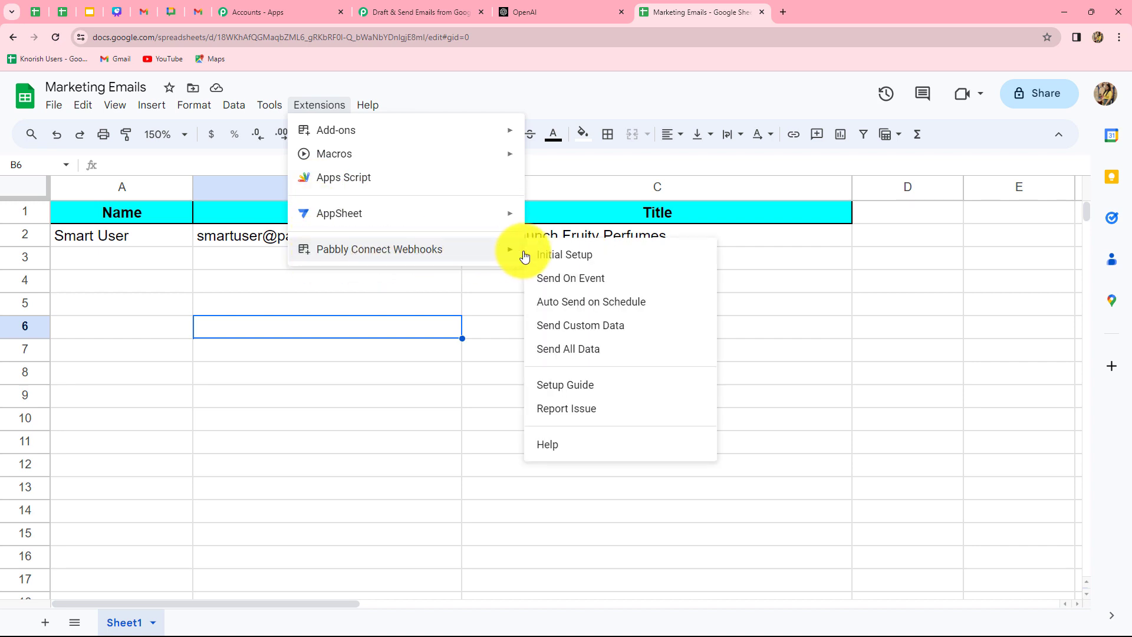
# In Initial Setup, paste the webhook URL, set trigger column C, send test data and submit.
pyautogui.click(545, 257)
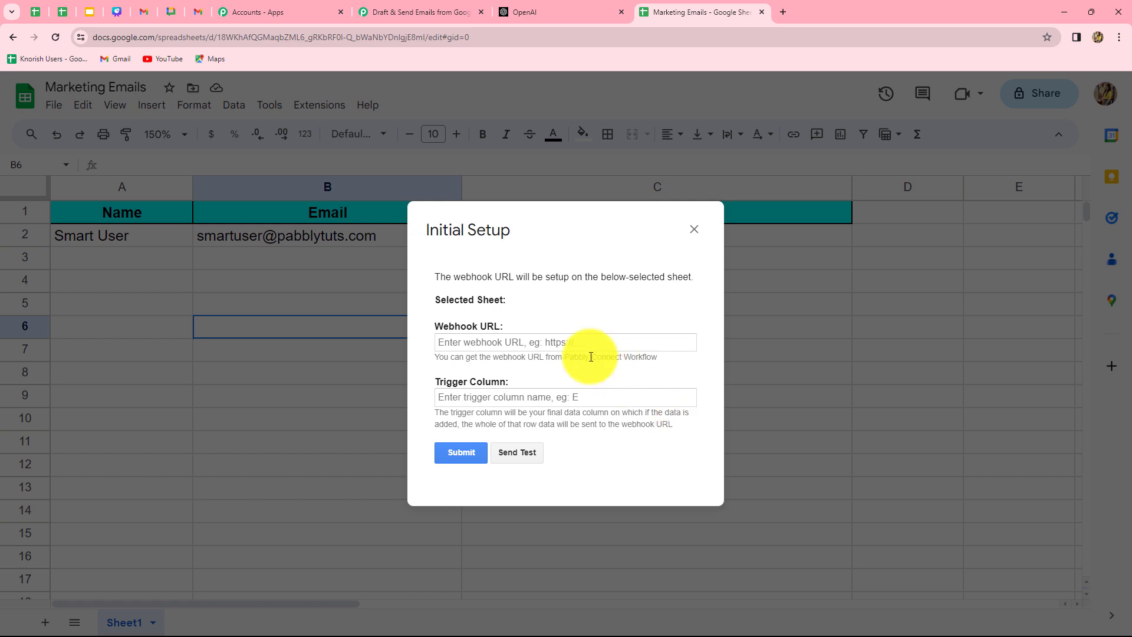
pyautogui.click(480, 342)
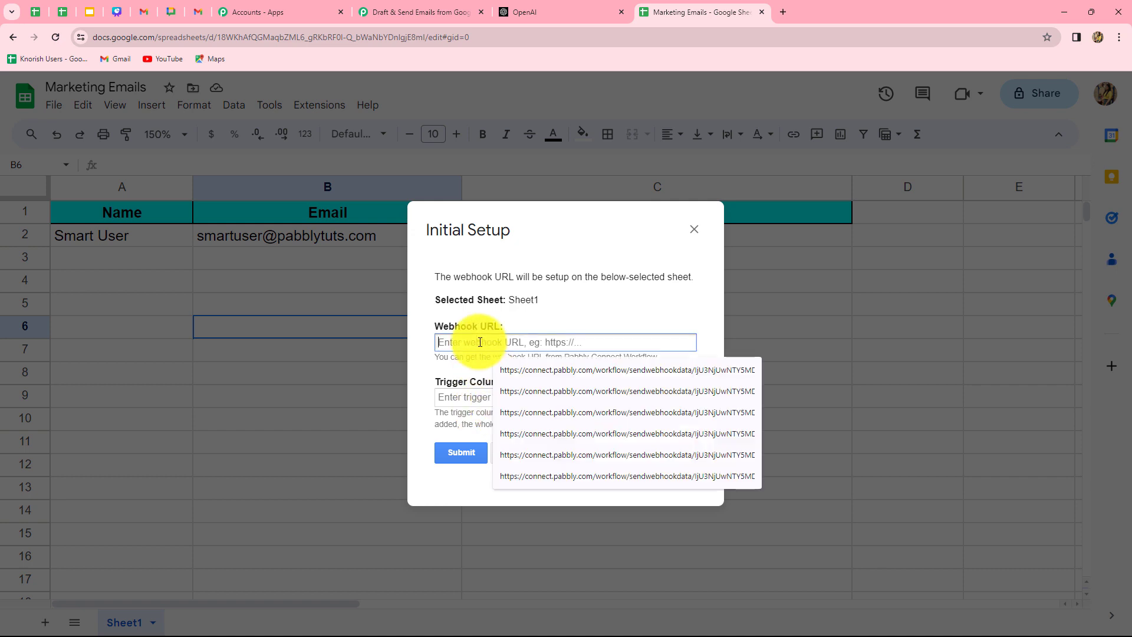
pyautogui.hotkey('ctrl', 'v')
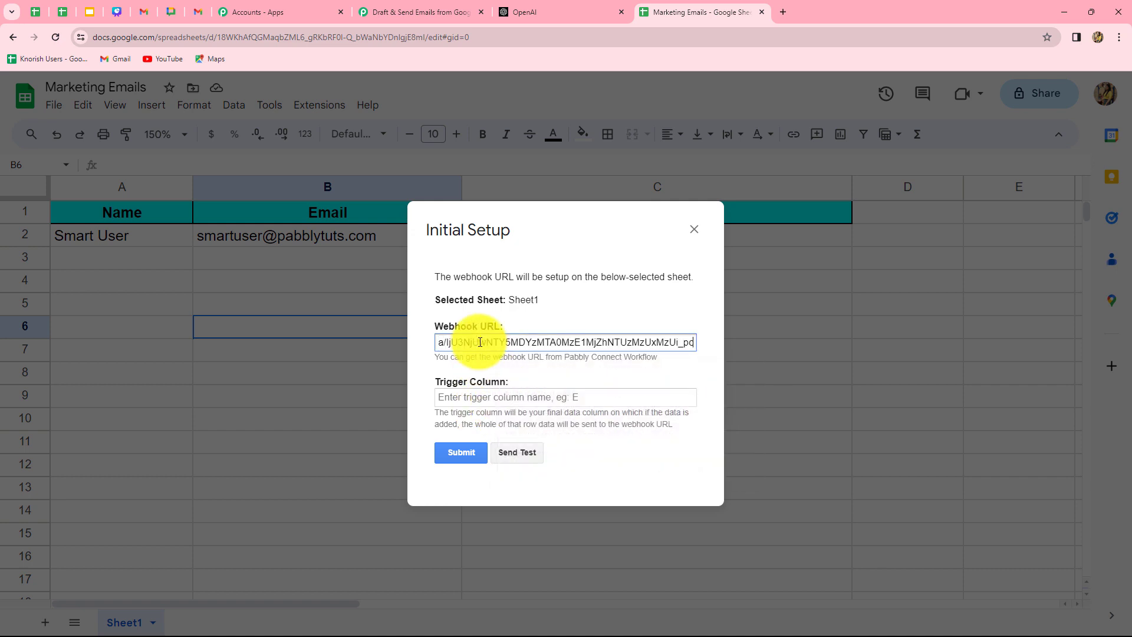
pyautogui.click(467, 394)
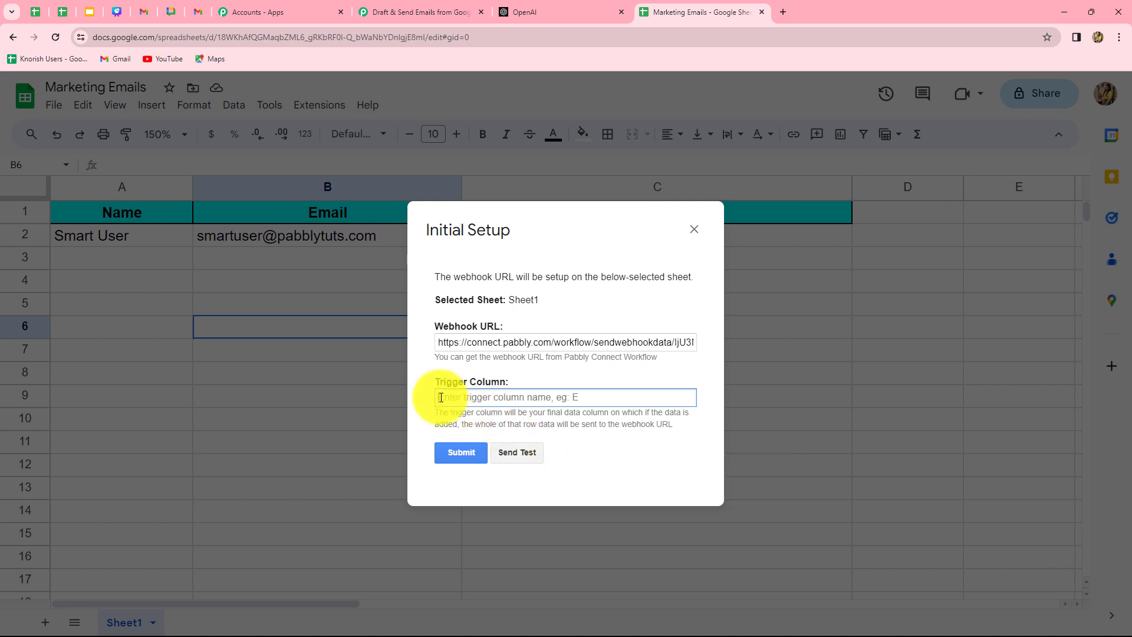
pyautogui.write('C')
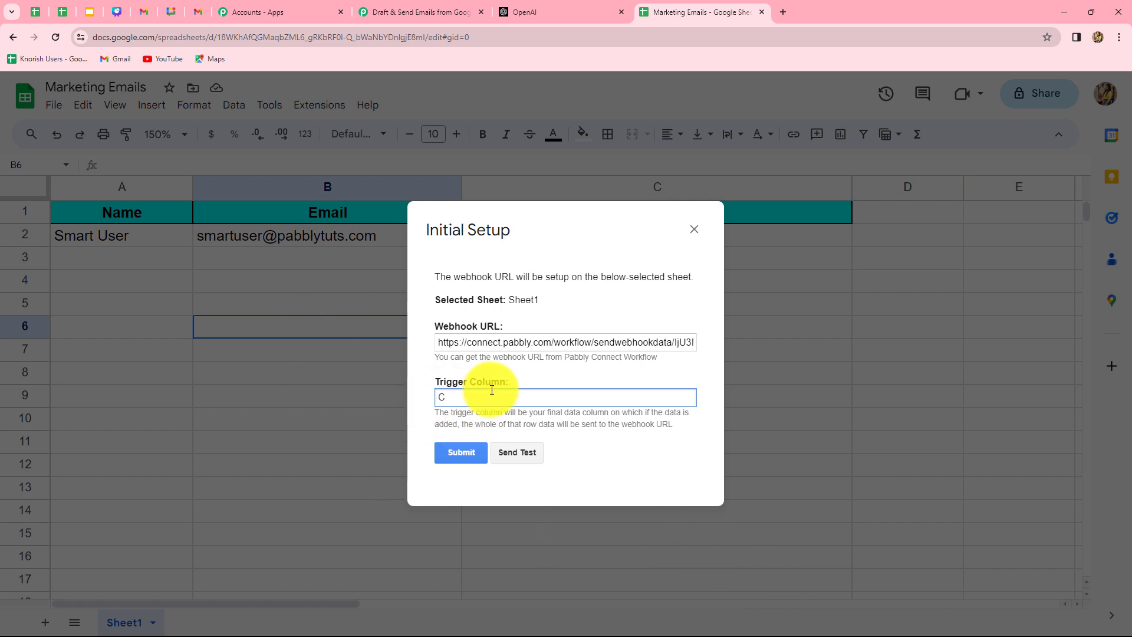
pyautogui.click(508, 458)
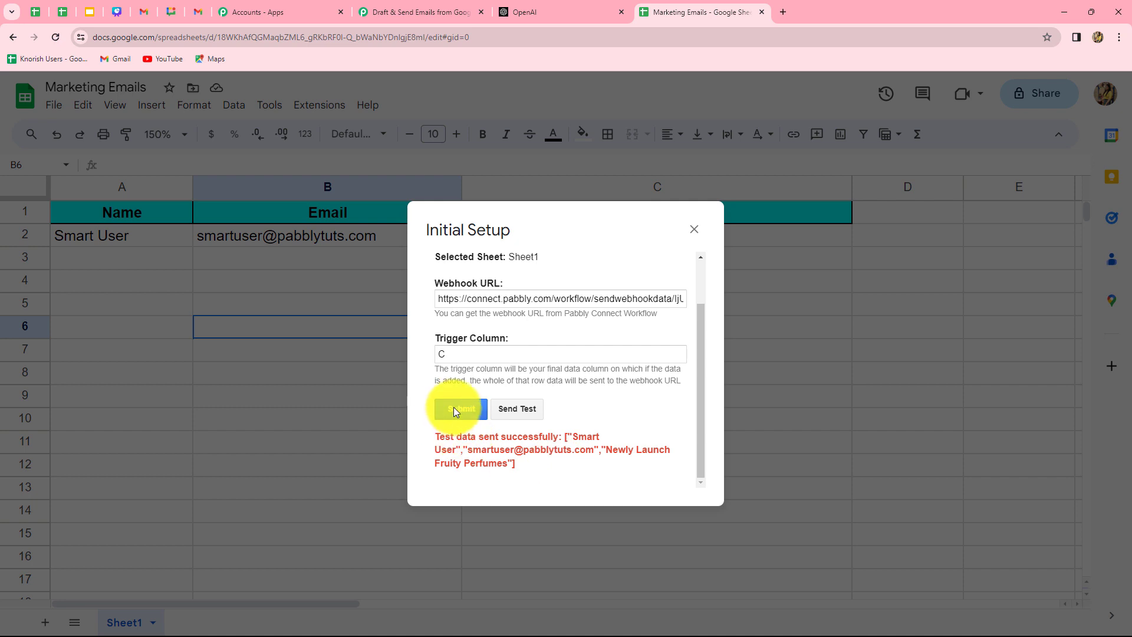
pyautogui.click(454, 411)
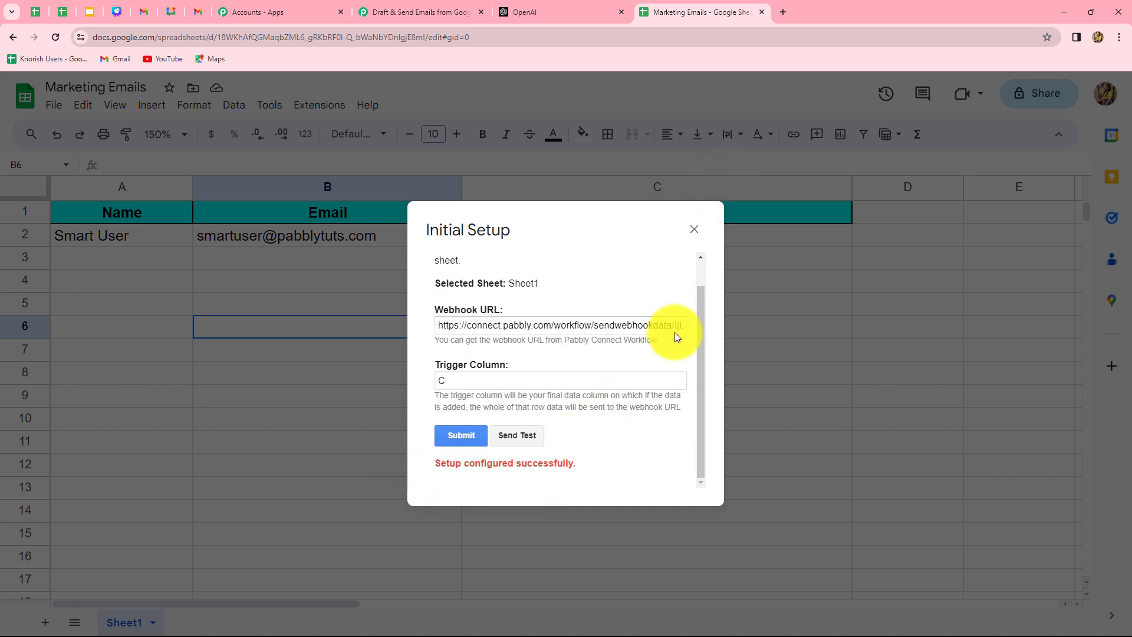
pyautogui.click(692, 231)
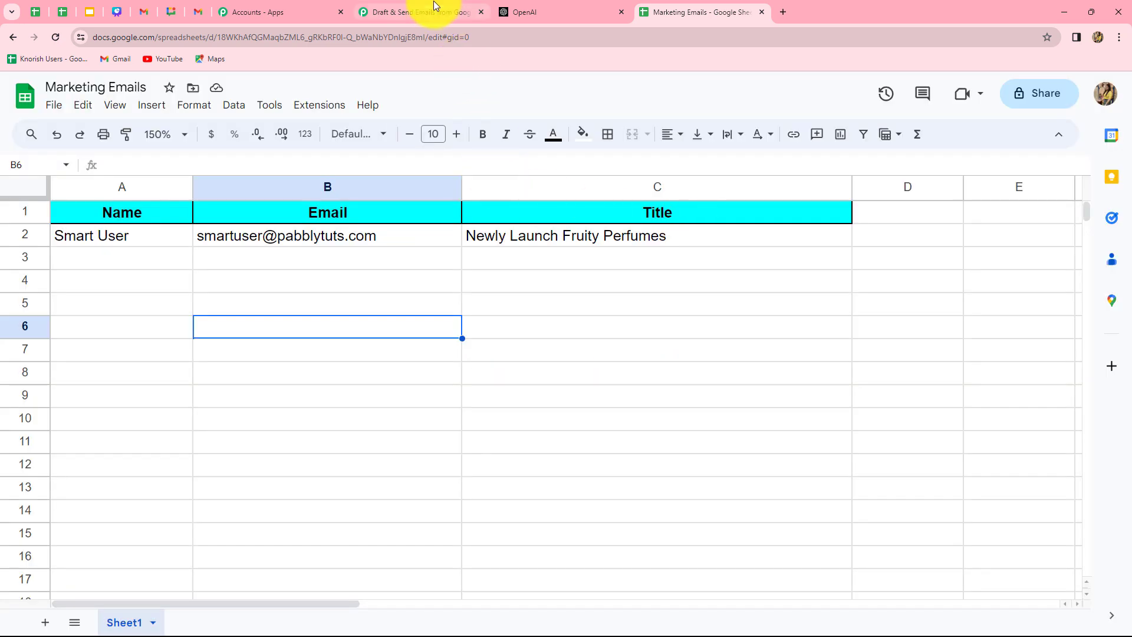
pyautogui.click(433, 9)
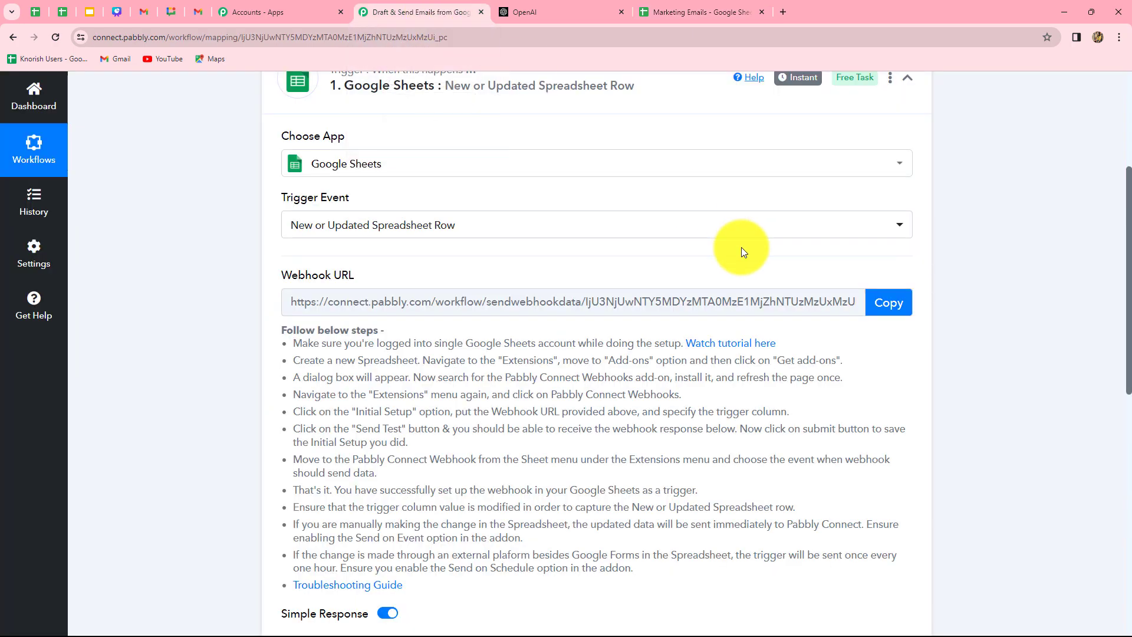
pyautogui.scroll(-8, 825, 295)
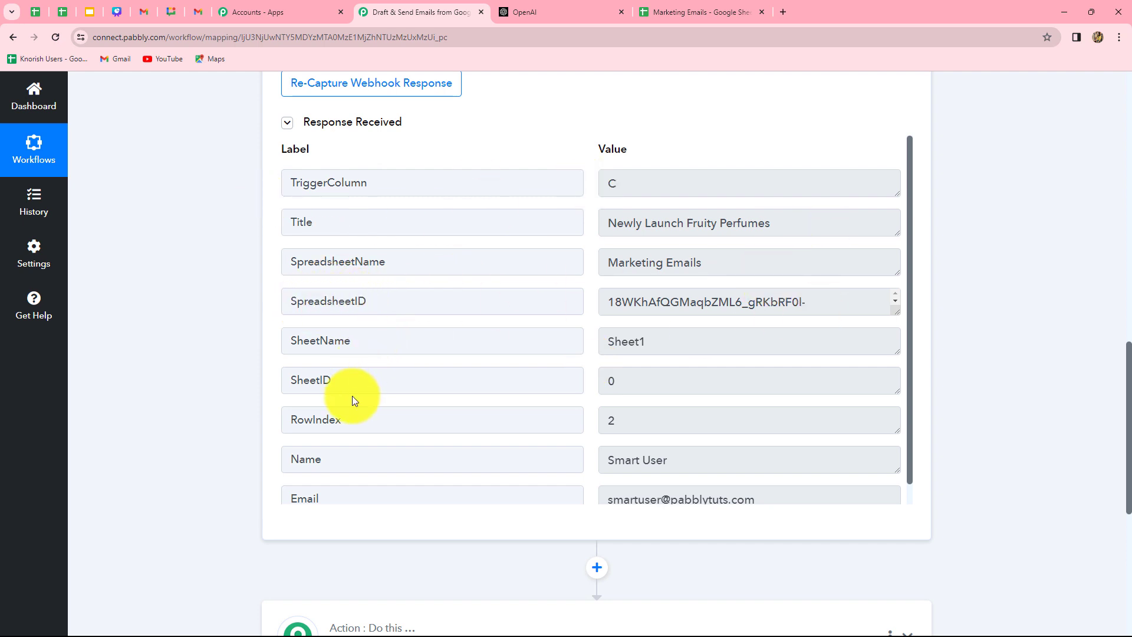
pyautogui.scroll(-1, 350, 420)
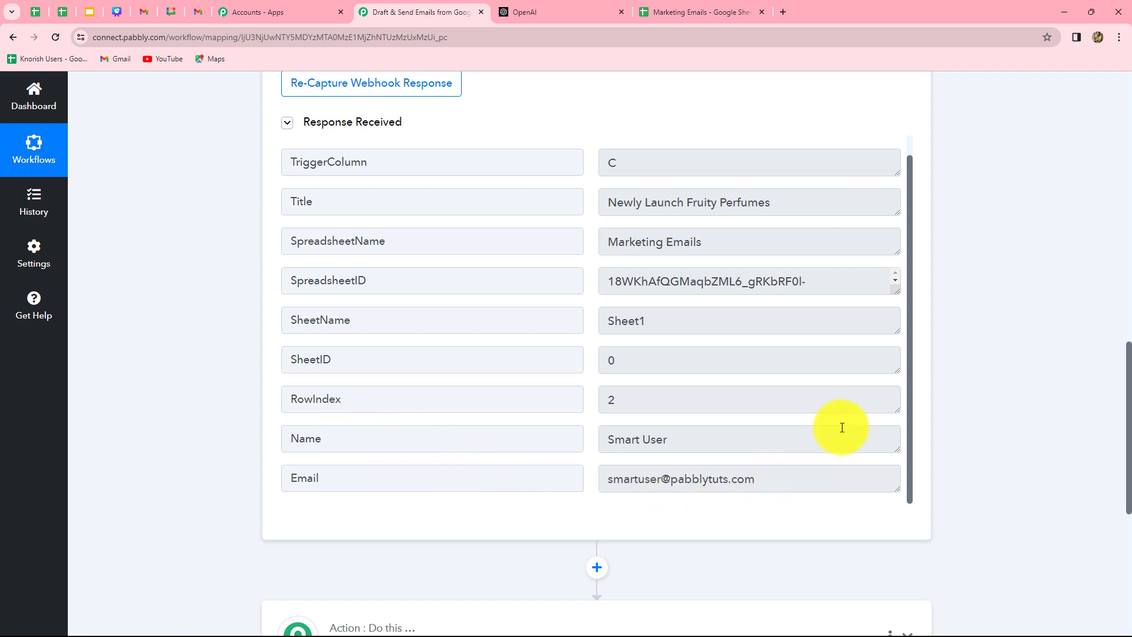
pyautogui.scroll(1, 841, 424)
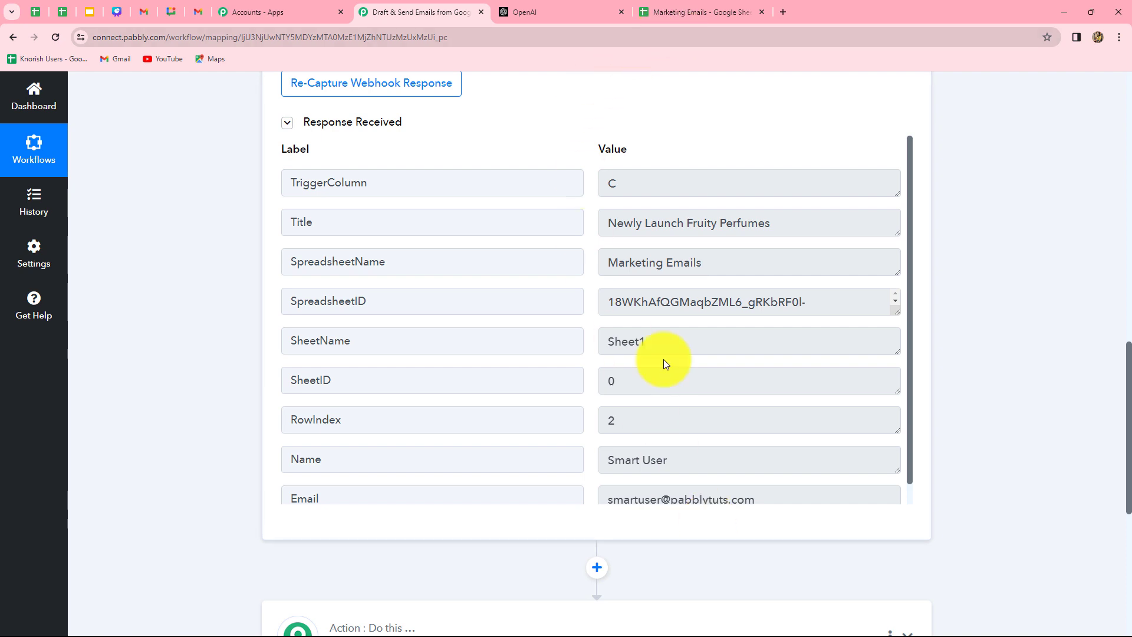
pyautogui.click(670, 7)
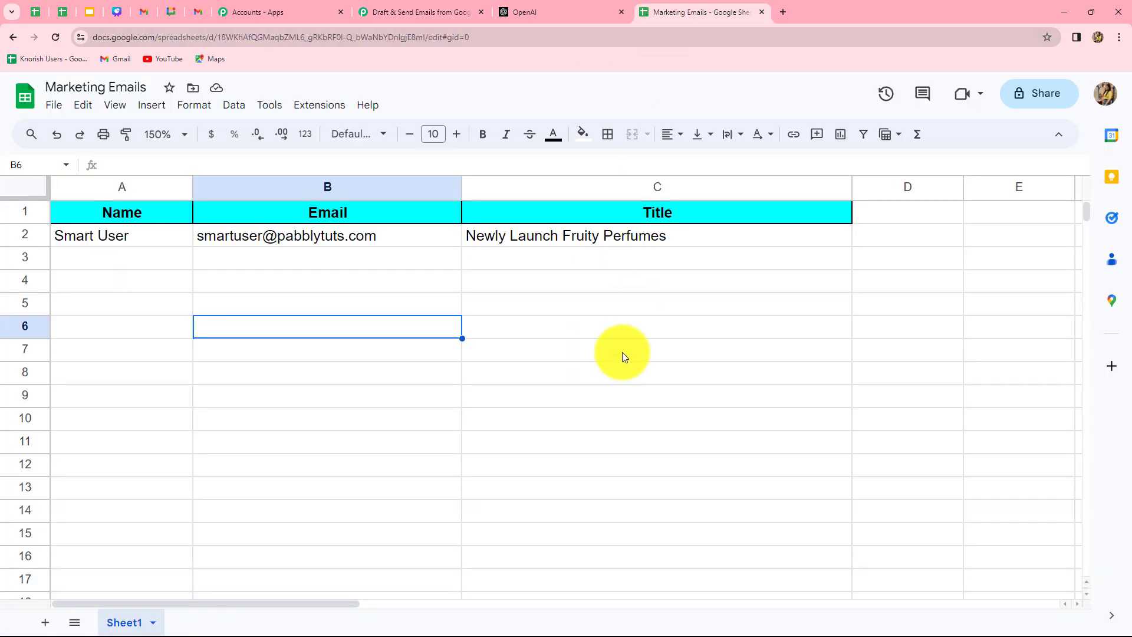
# Enable Send On Event in Pabbly Connect Webhooks, then go back to the Pabbly workflow tab.
pyautogui.click(339, 111)
pyautogui.moveTo(346, 252)
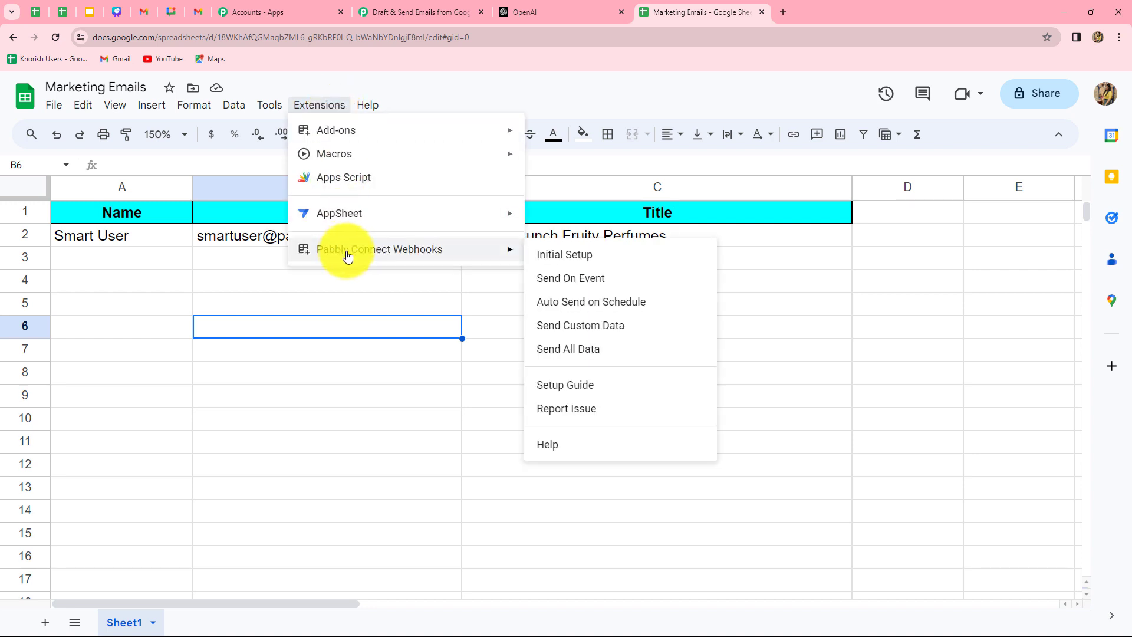
pyautogui.click(552, 279)
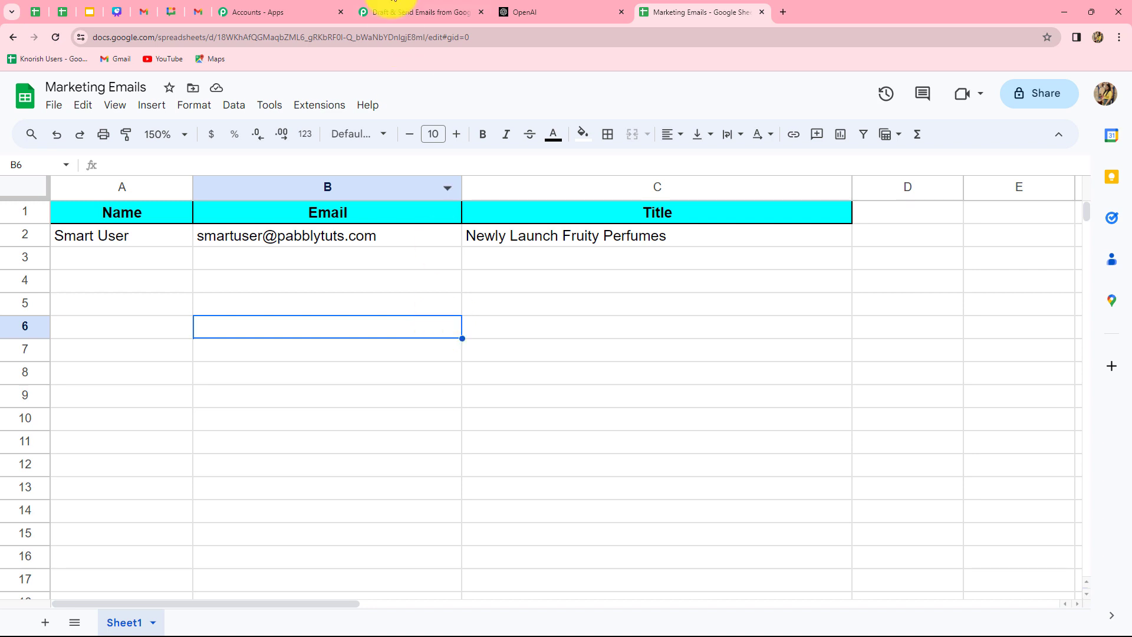
pyautogui.click(394, 12)
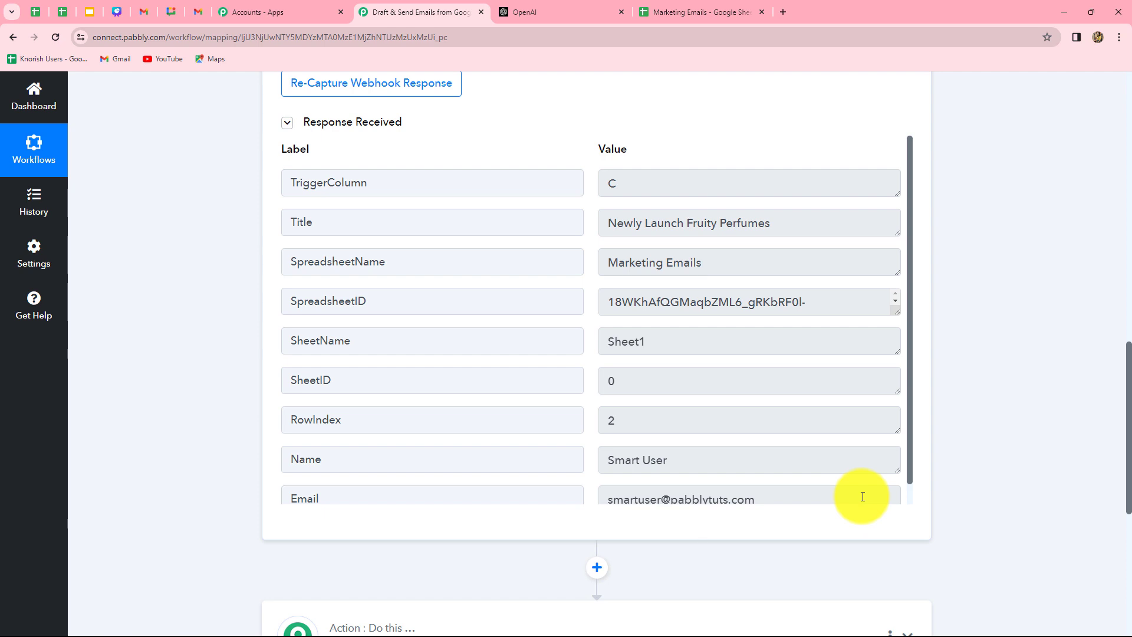
# Review the captured Google Sheets response, including the Title value.
pyautogui.click(890, 229)
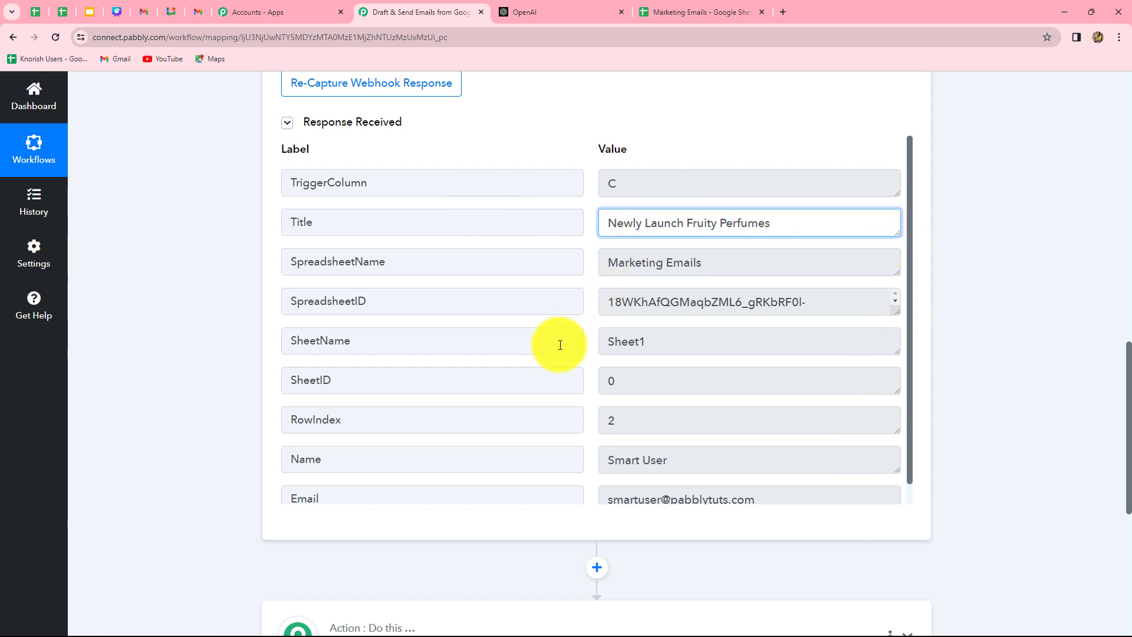
pyautogui.scroll(-4, 1005, 409)
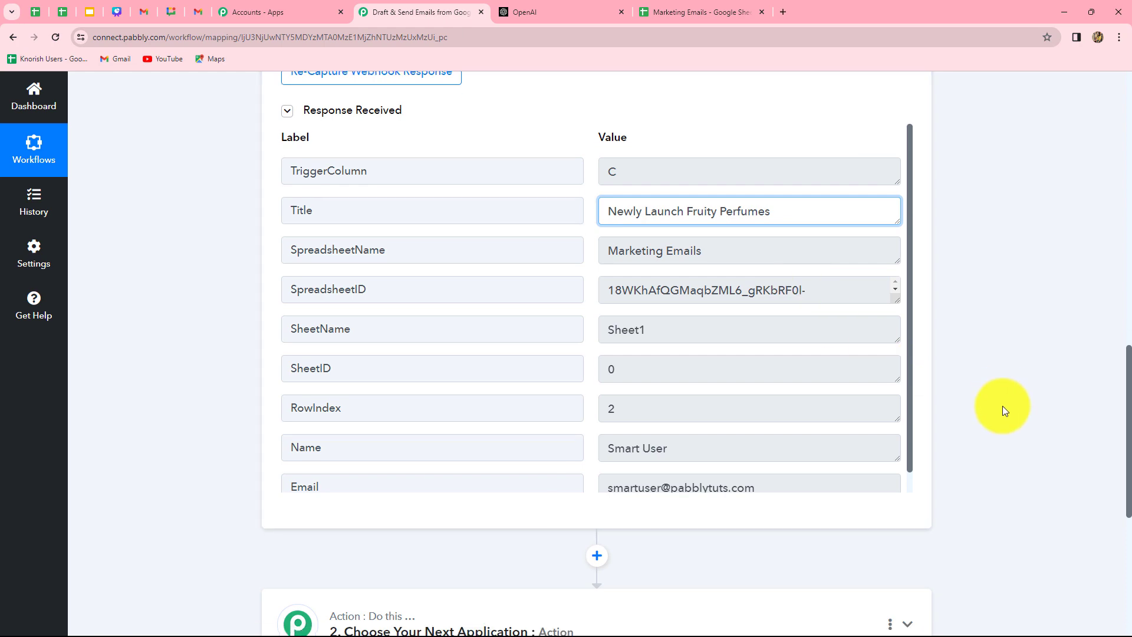
pyautogui.click(575, 13)
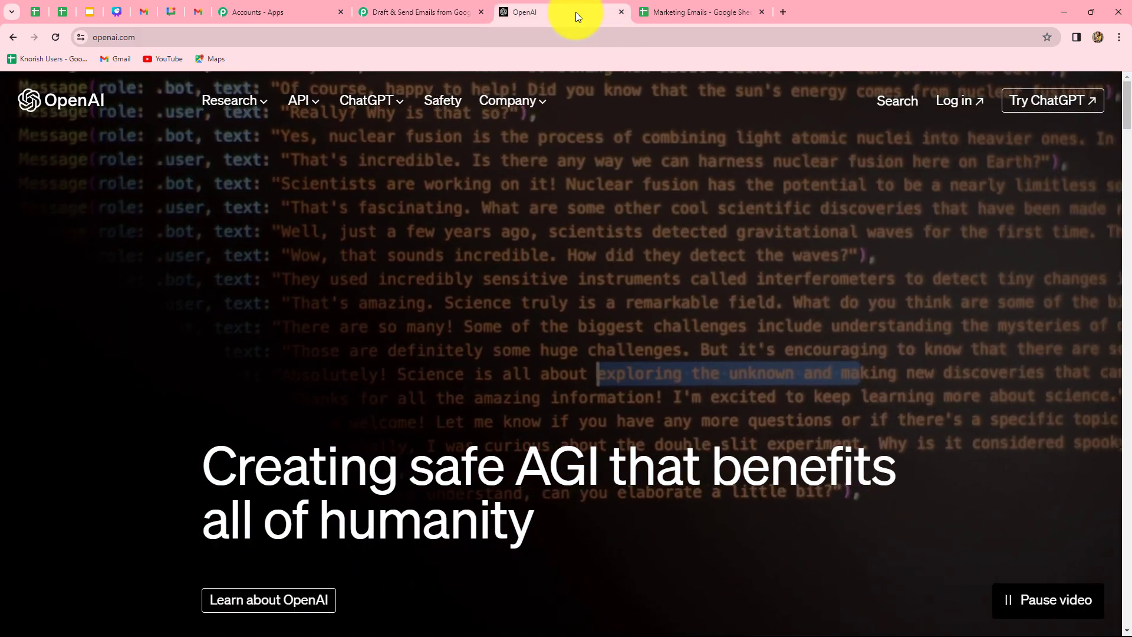
pyautogui.click(389, 12)
pyautogui.scroll(-2, 407, 354)
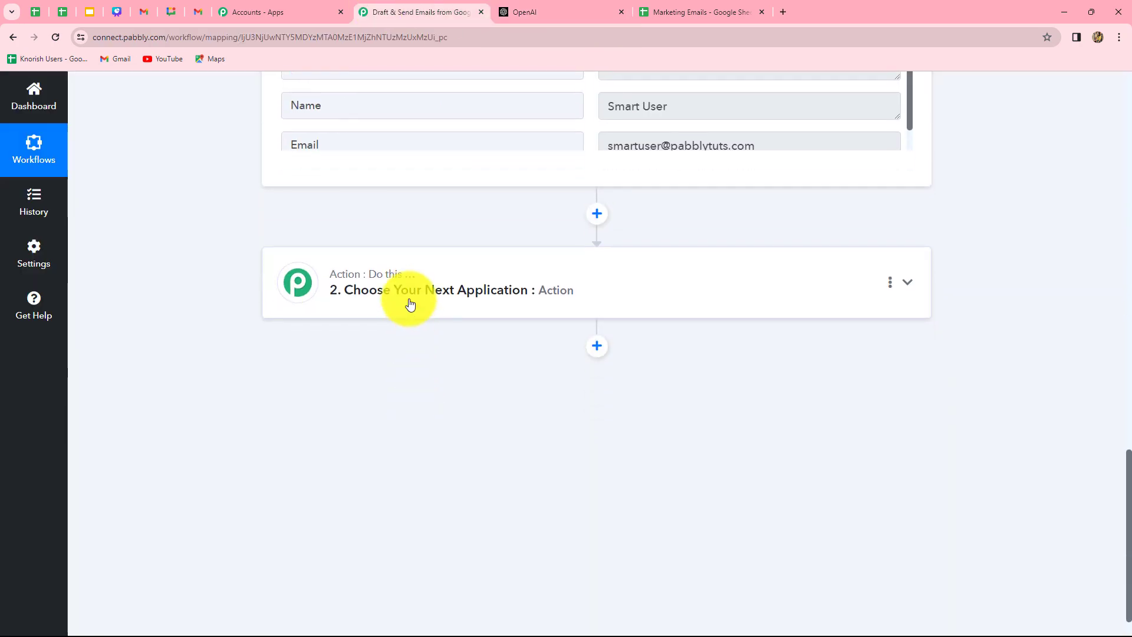
# Set the action step to OpenAI (ChatGPT, DALL-E) with the ChatGPT event and bring up its connection settings.
pyautogui.click(410, 304)
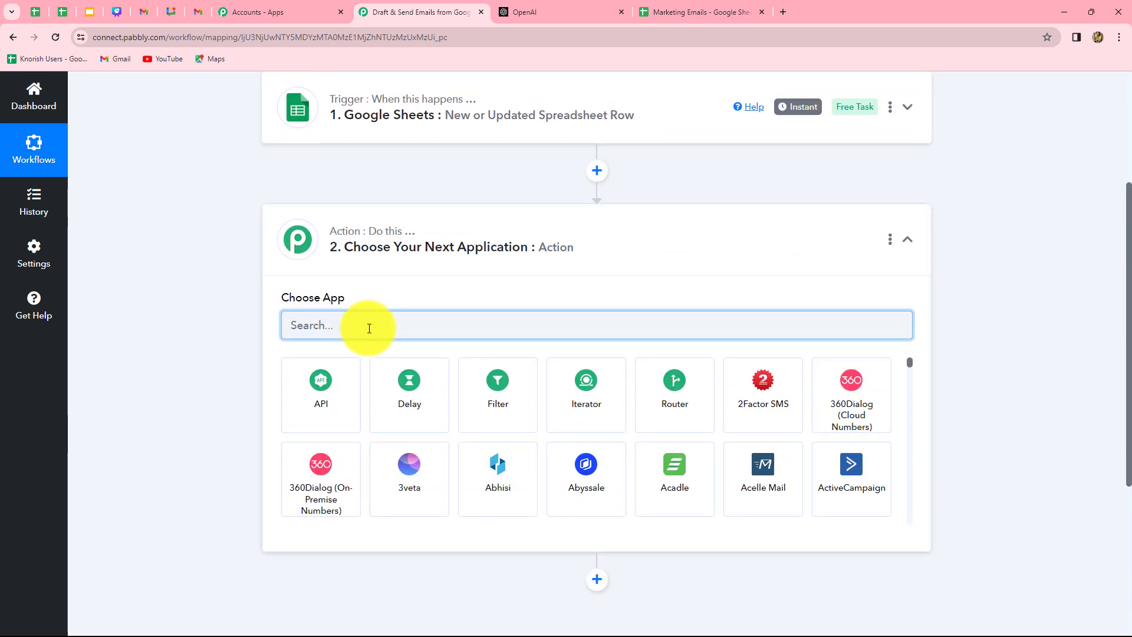
pyautogui.write('Open')
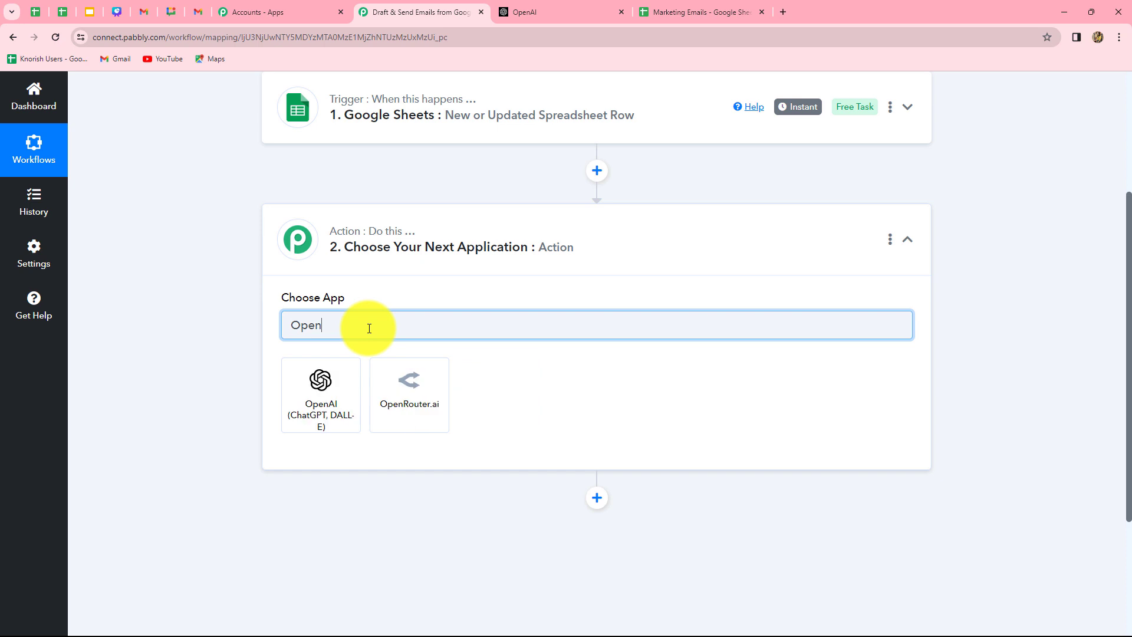
pyautogui.click(321, 392)
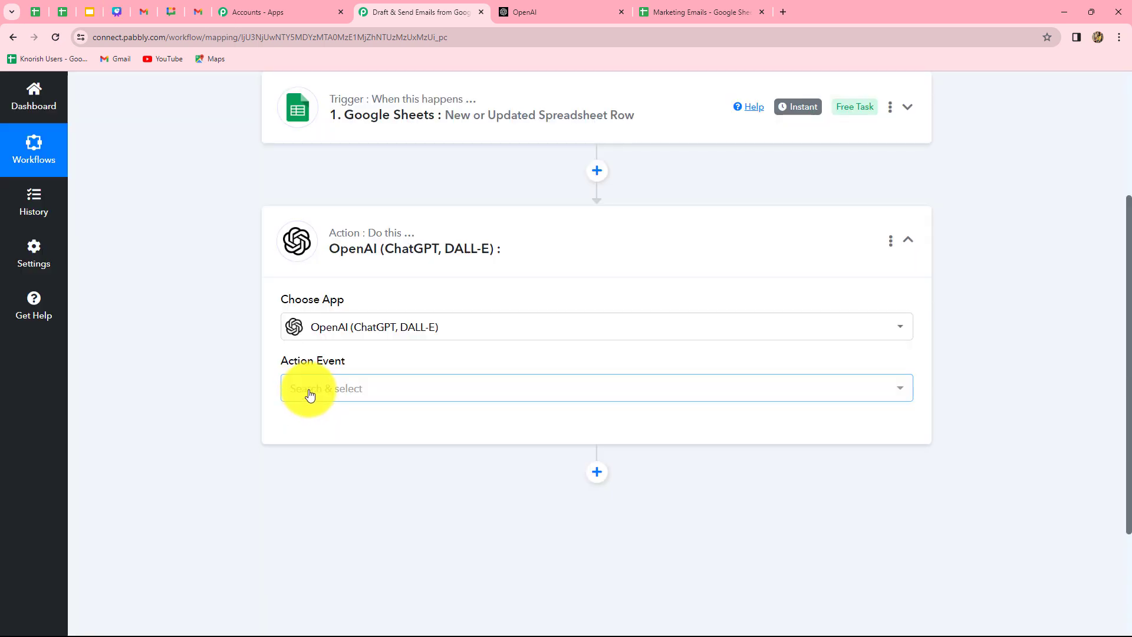
pyautogui.click(311, 394)
pyautogui.click(306, 183)
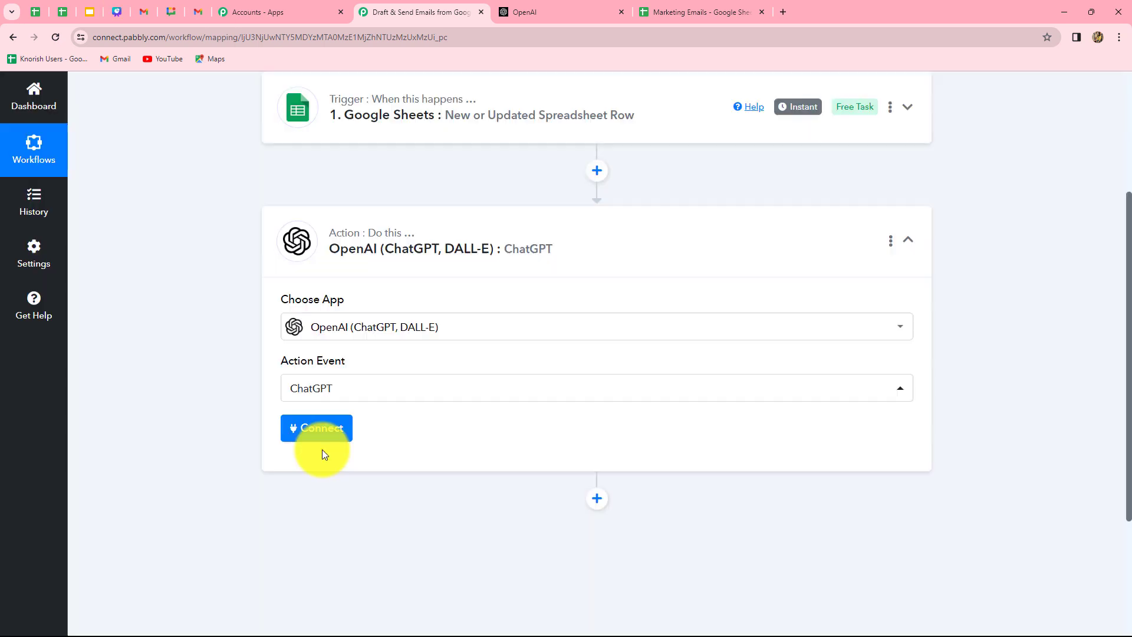
pyautogui.click(322, 439)
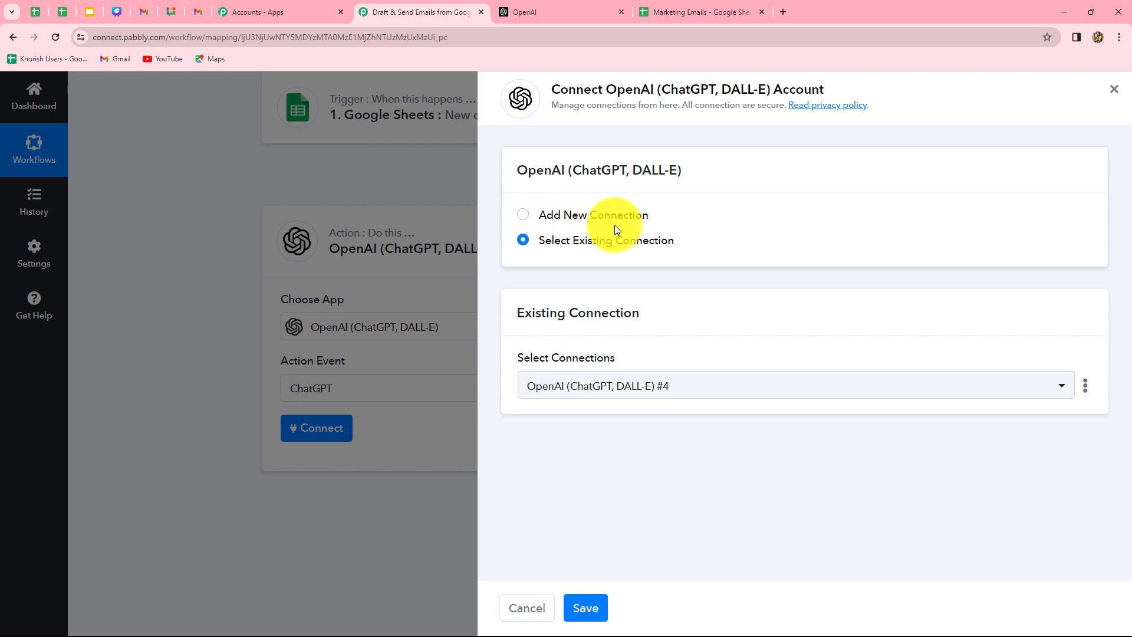
# Choose existing connection OpenAI (ChatGPT, DALL-E) #4 for the ChatGPT step and save it.
pyautogui.click(523, 216)
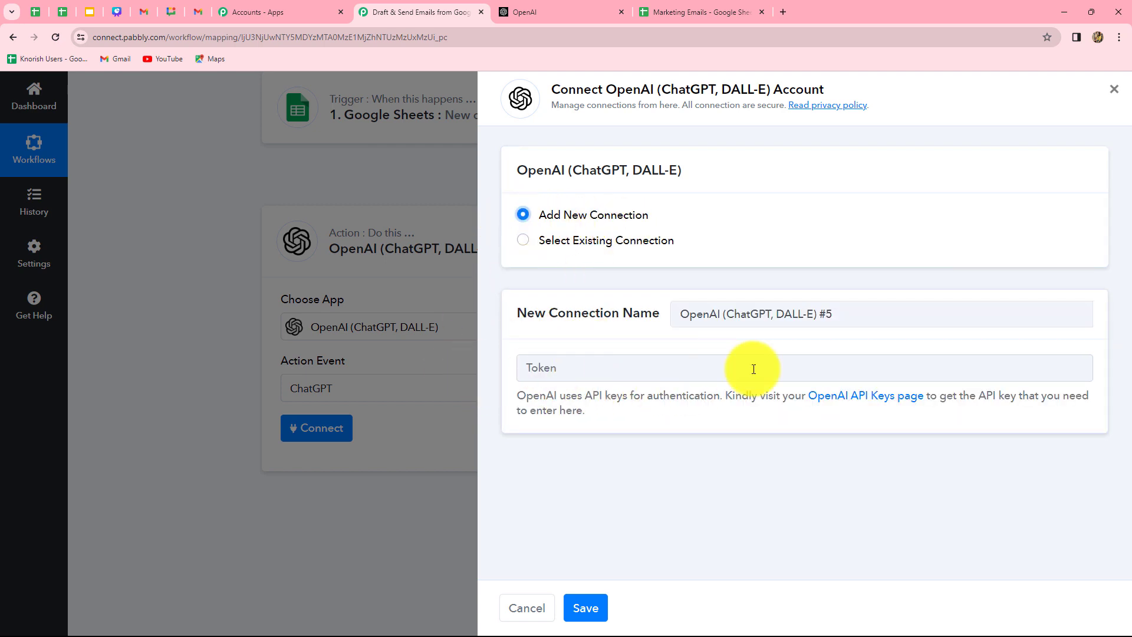
pyautogui.click(589, 5)
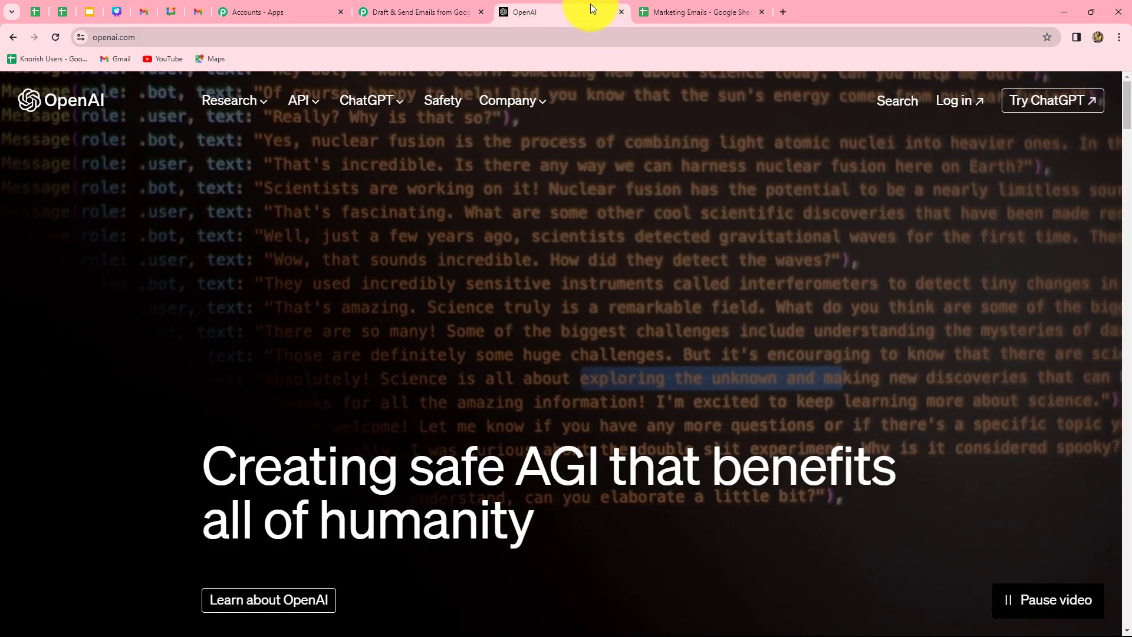
pyautogui.click(416, 13)
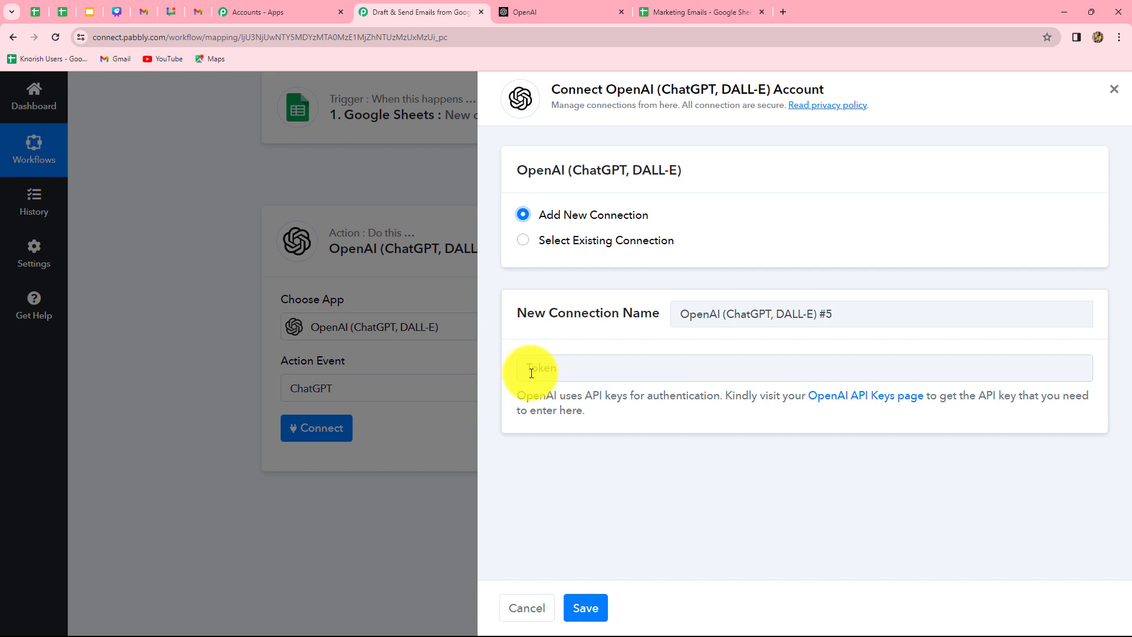
pyautogui.click(525, 244)
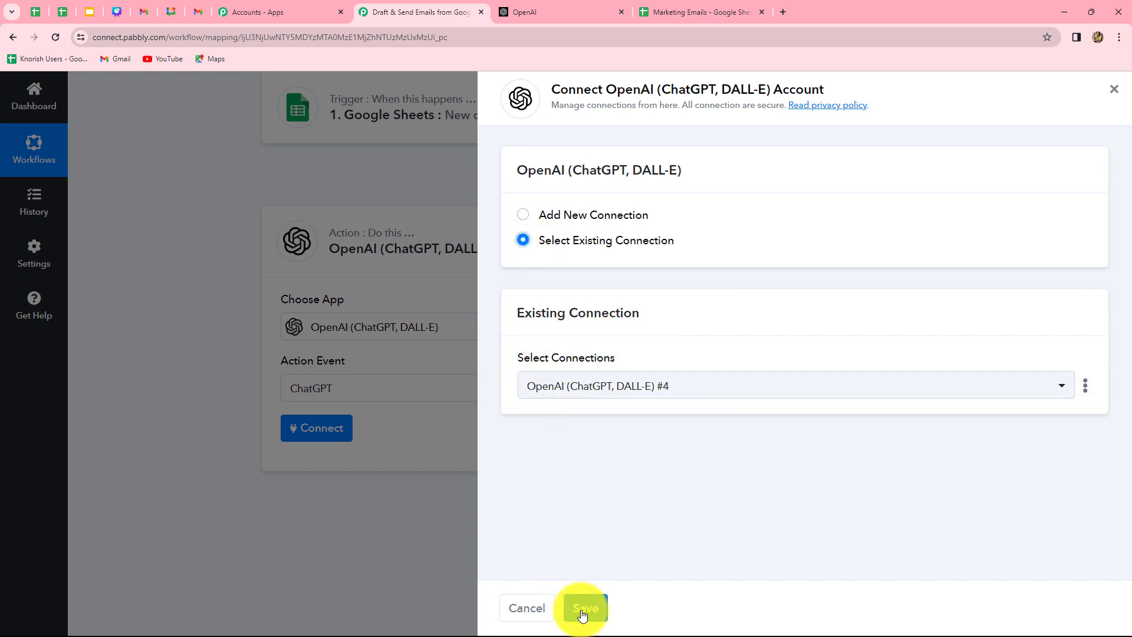
pyautogui.click(582, 608)
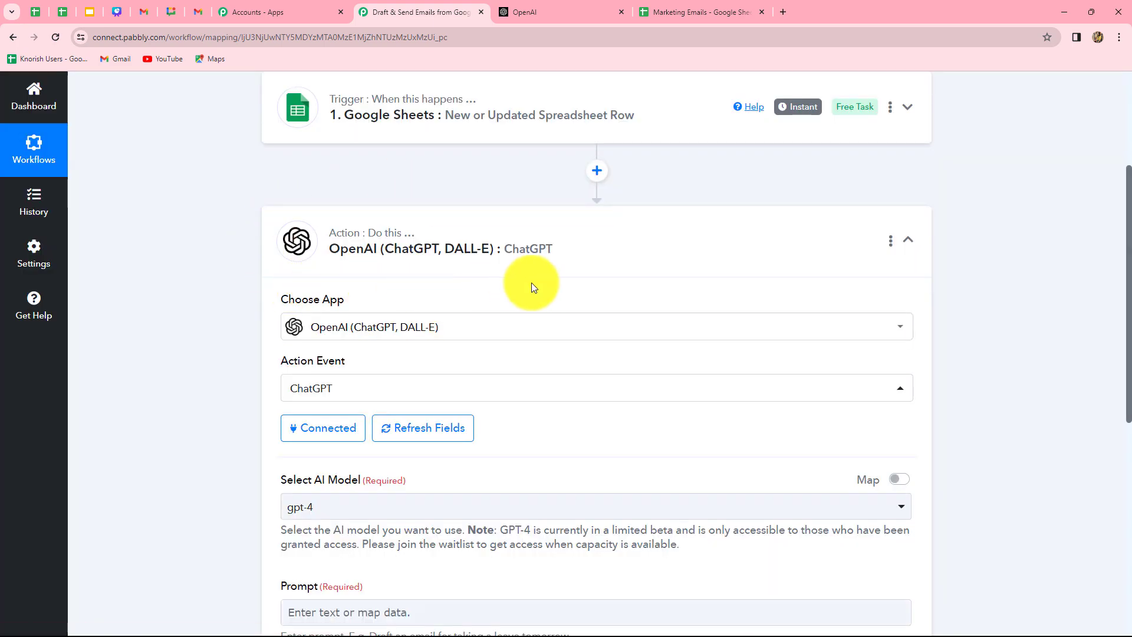
# Set the AI model to gpt-3.5-turbo and check the Marketing Emails spreadsheet columns.
pyautogui.scroll(-5, 538, 338)
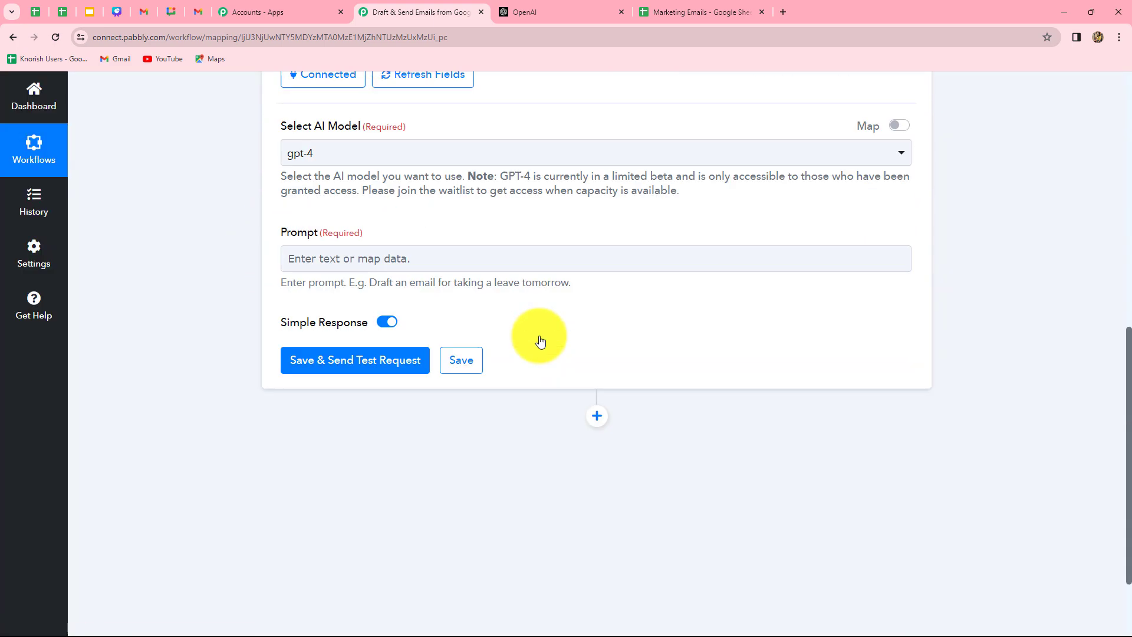
pyautogui.scroll(3, 540, 341)
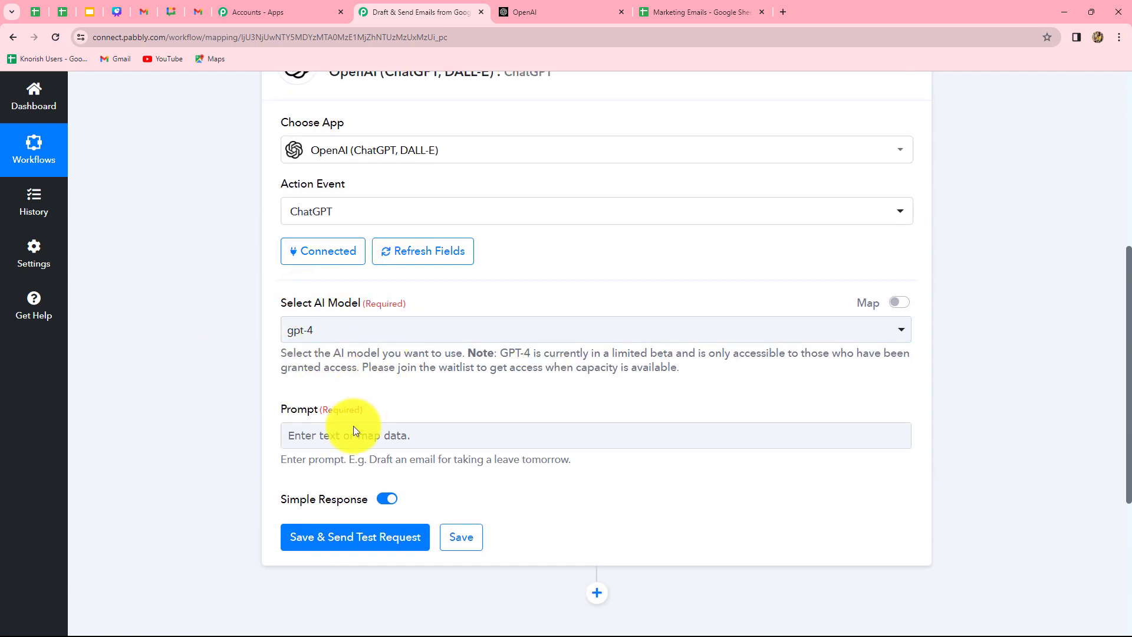
pyautogui.click(346, 335)
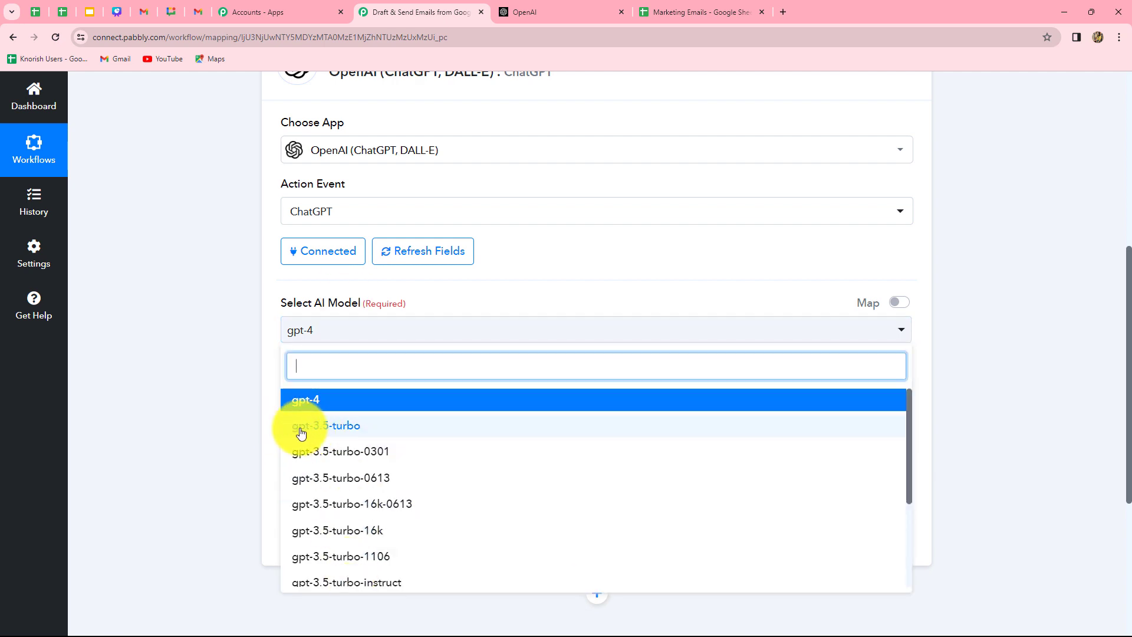
pyautogui.click(351, 436)
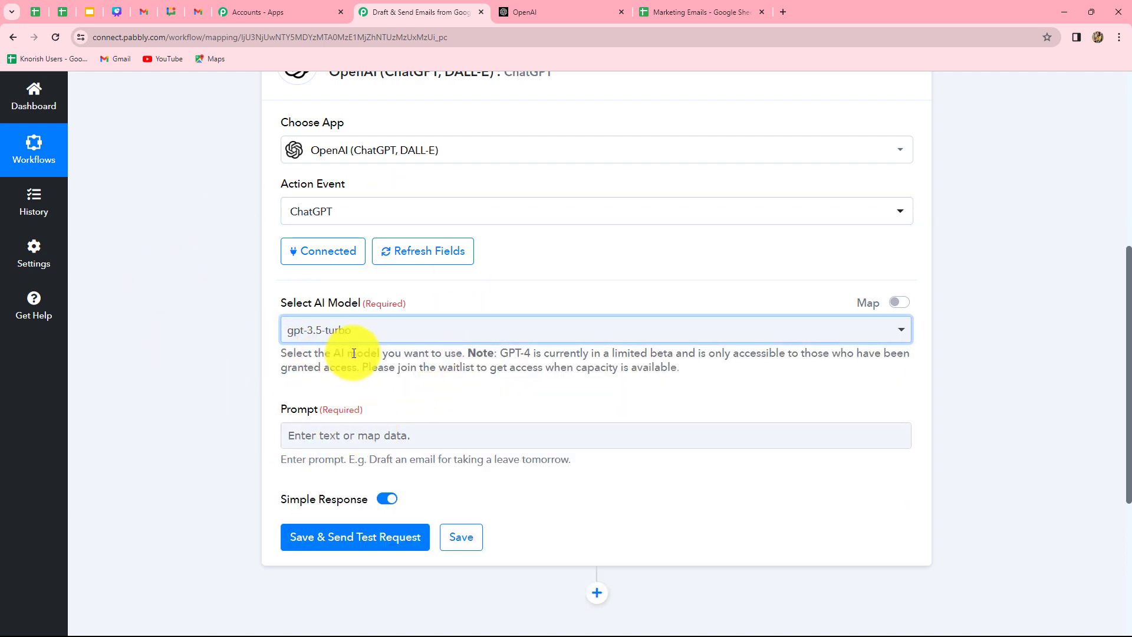
pyautogui.scroll(-2, 354, 353)
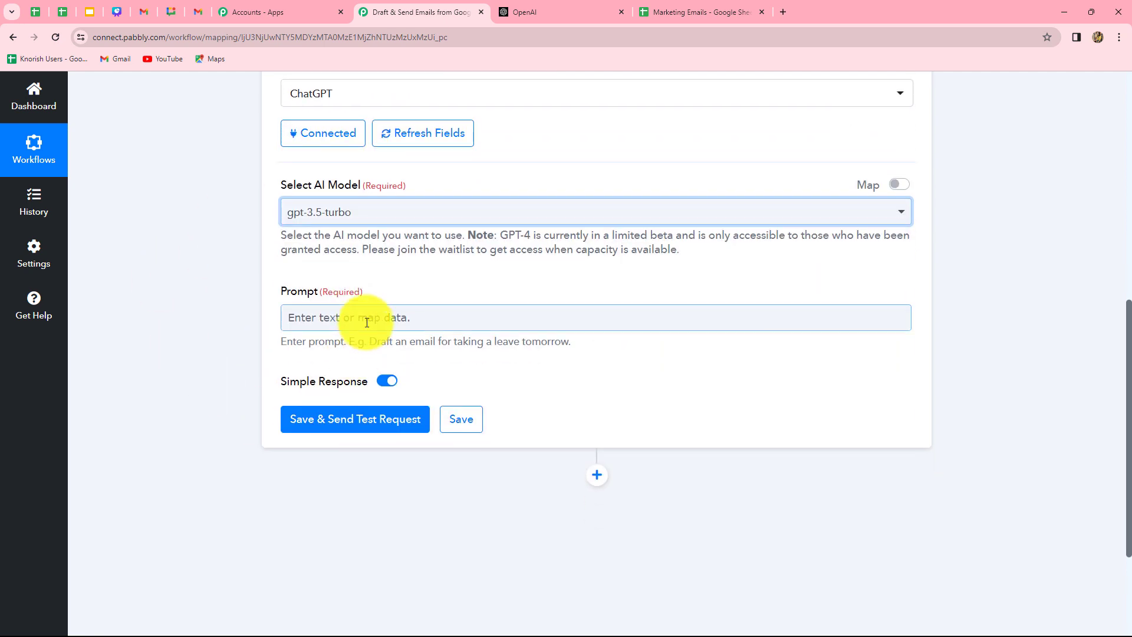
pyautogui.click(366, 318)
pyautogui.click(238, 342)
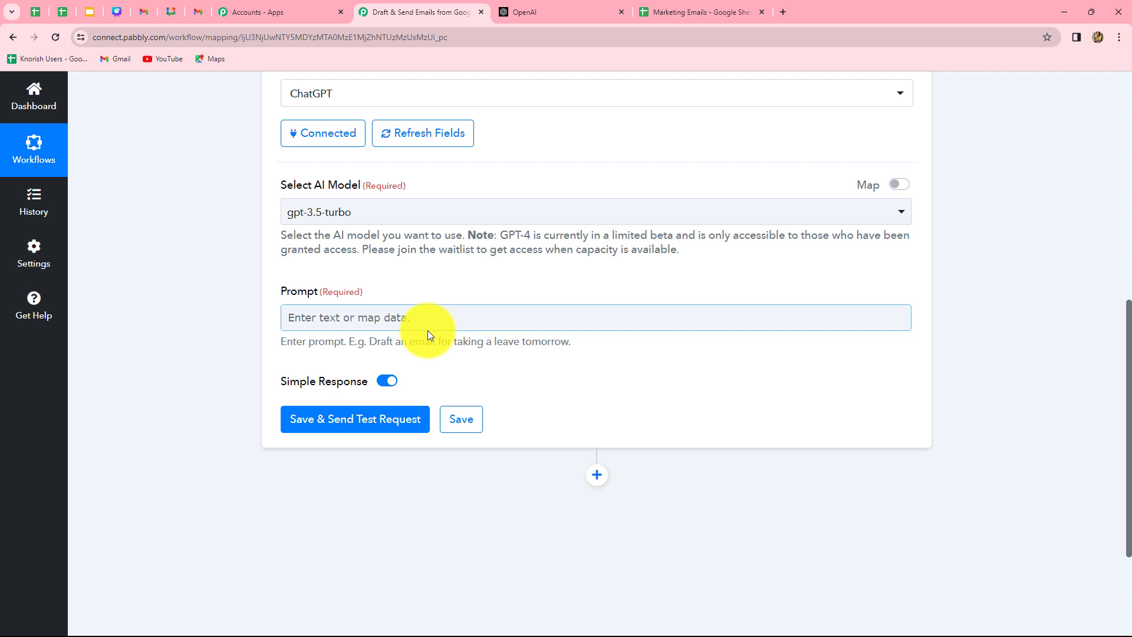
pyautogui.click(706, 13)
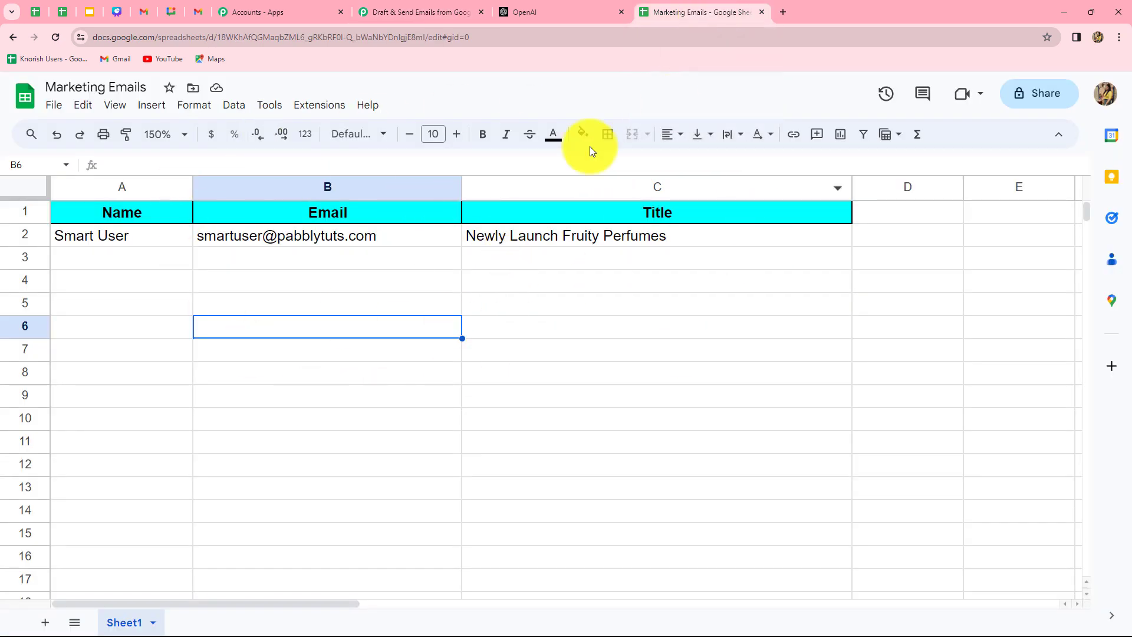
pyautogui.click(453, 13)
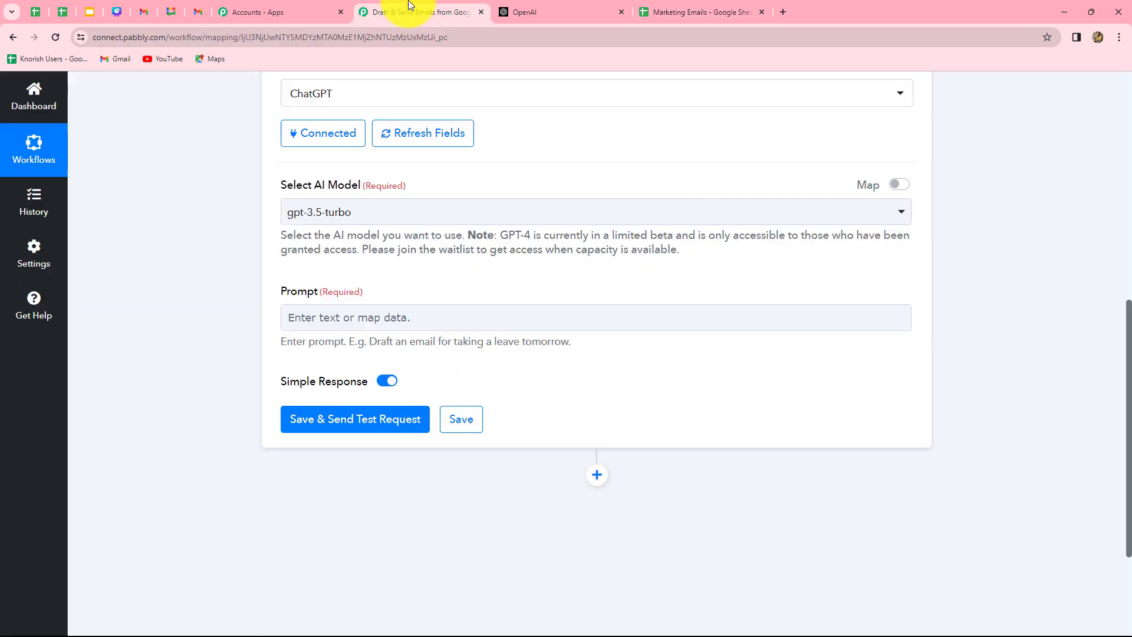
# Start the prompt with 'Generate only the body of email on the title:' plus the sheet's Title field.
pyautogui.click(396, 313)
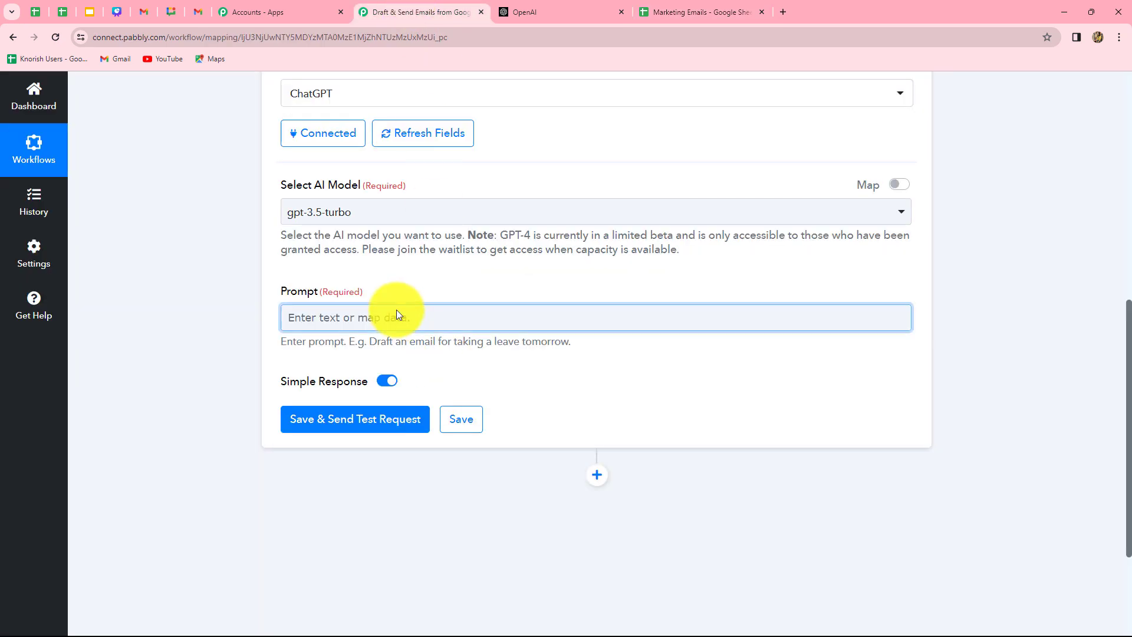
pyautogui.write('Generate only the body of email on the title:')
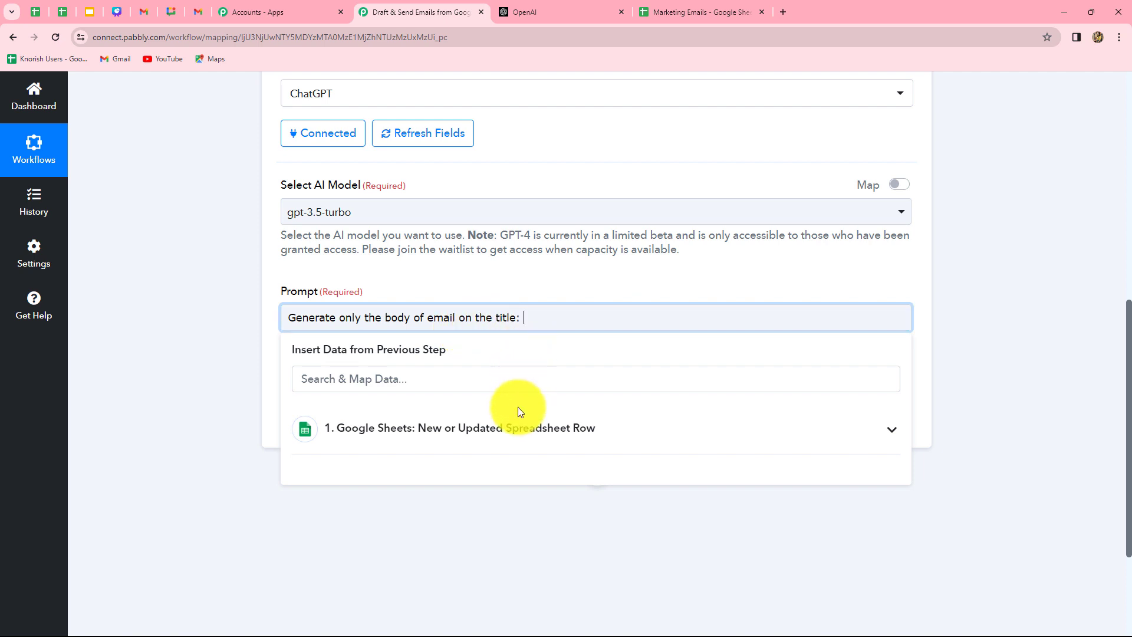
pyautogui.click(571, 437)
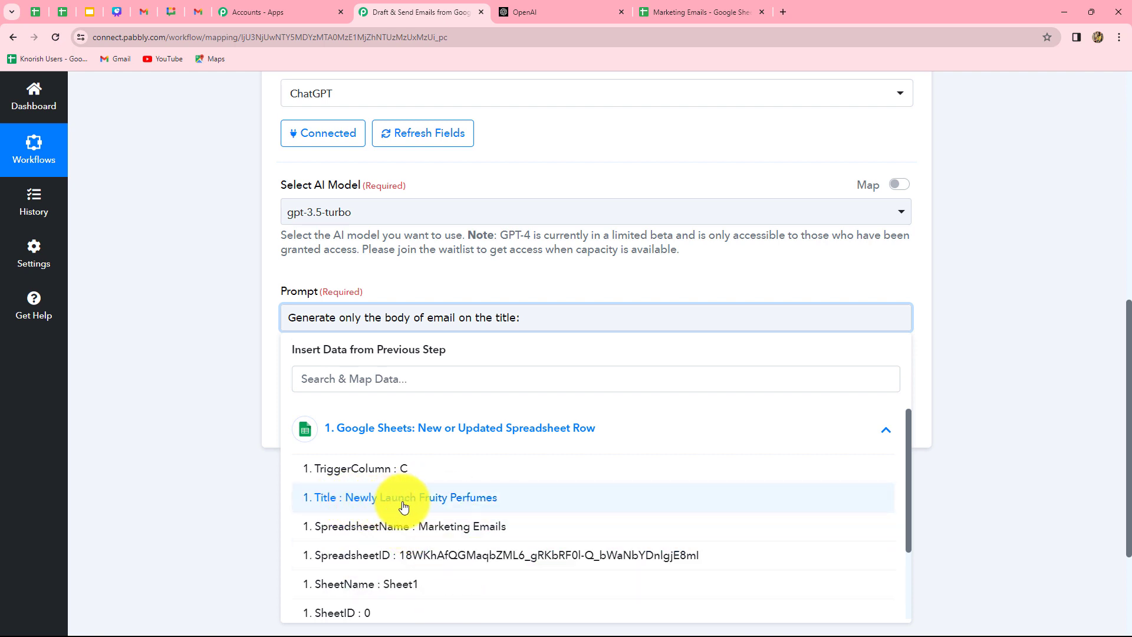
pyautogui.click(475, 507)
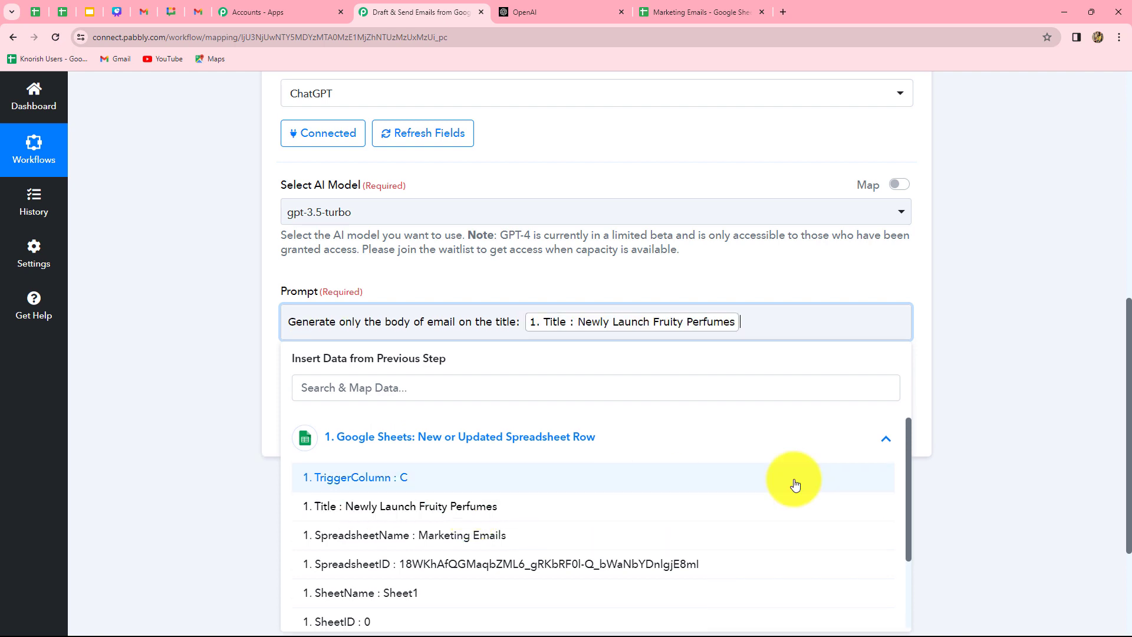
pyautogui.click(995, 466)
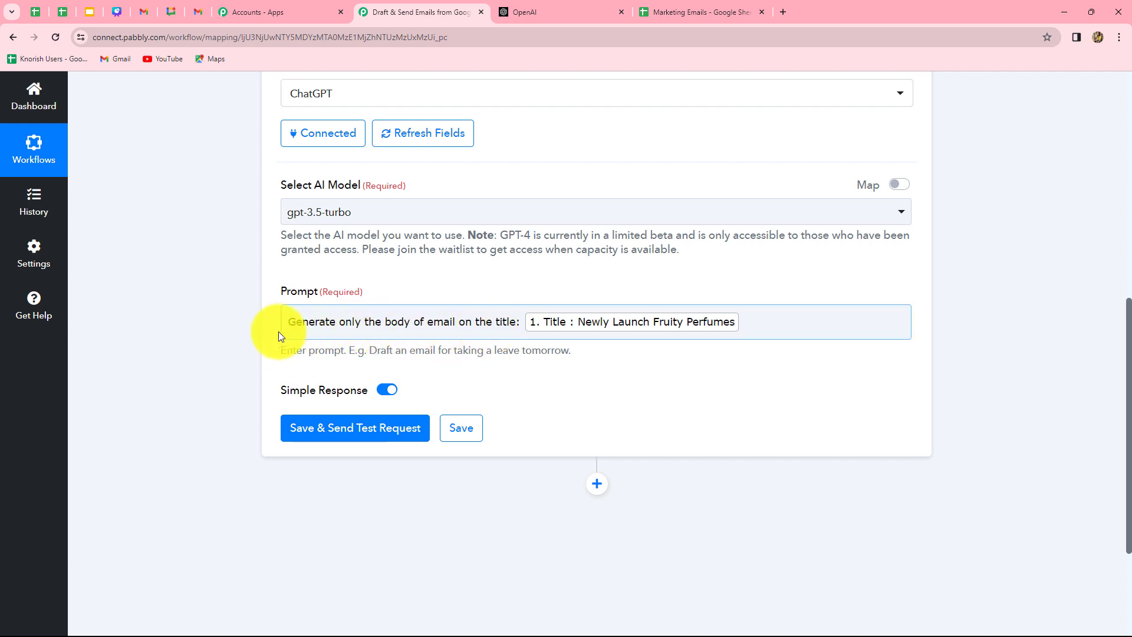
# Finish the prompt with 'for the recipient :', the Name field, and 'with regards, Pabbly at last.'.
pyautogui.click(743, 323)
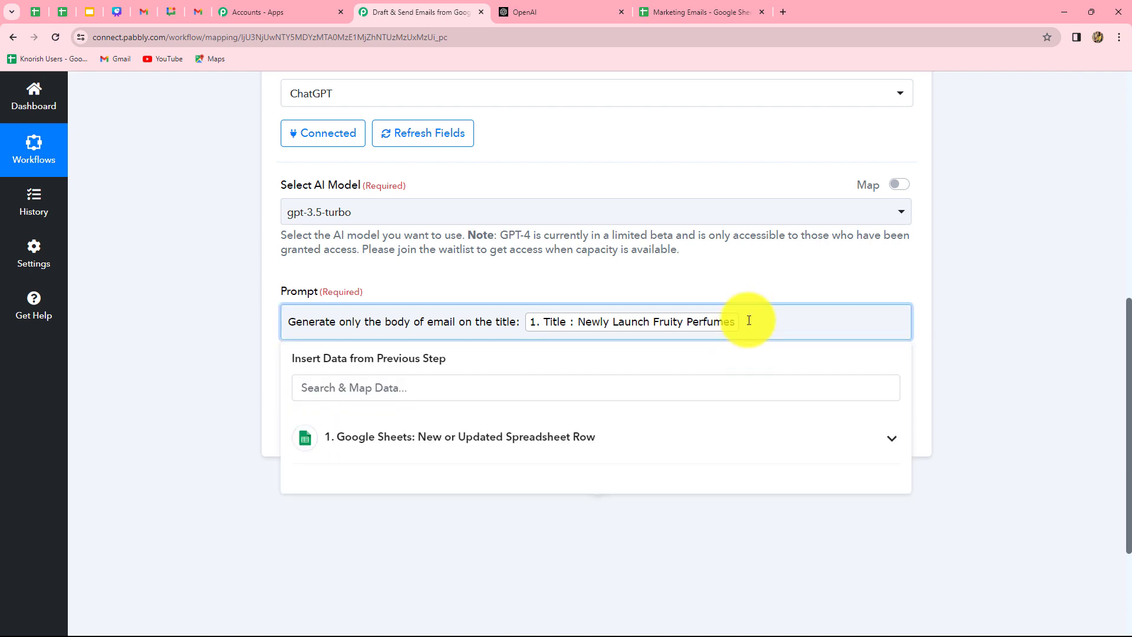
pyautogui.write('for the recipient :')
pyautogui.click(710, 445)
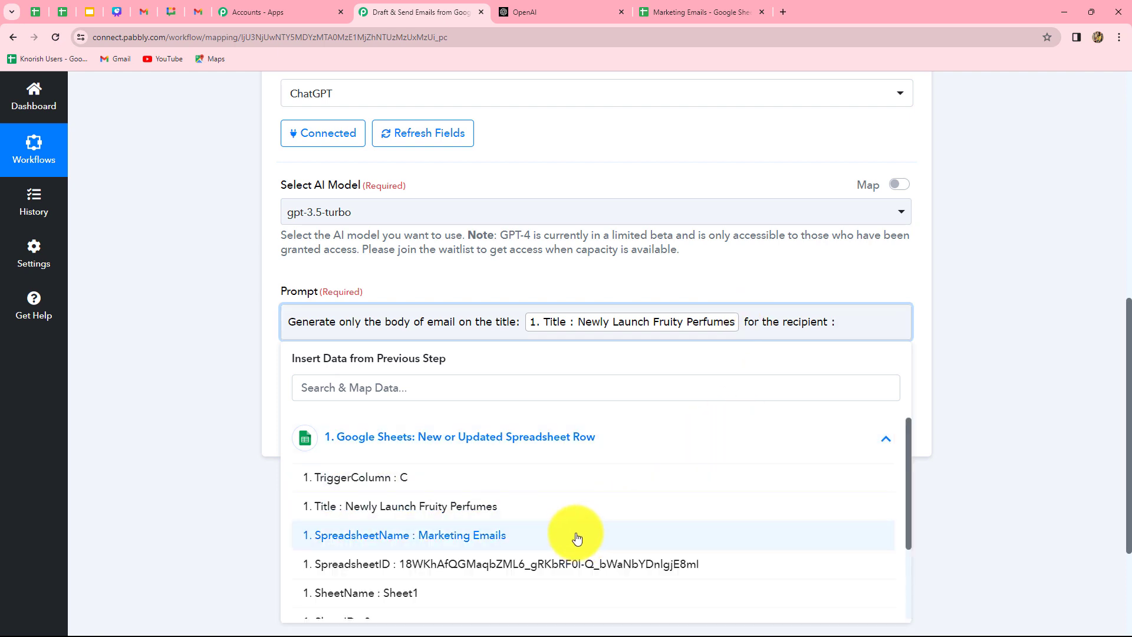
pyautogui.scroll(-2, 521, 594)
pyautogui.click(518, 575)
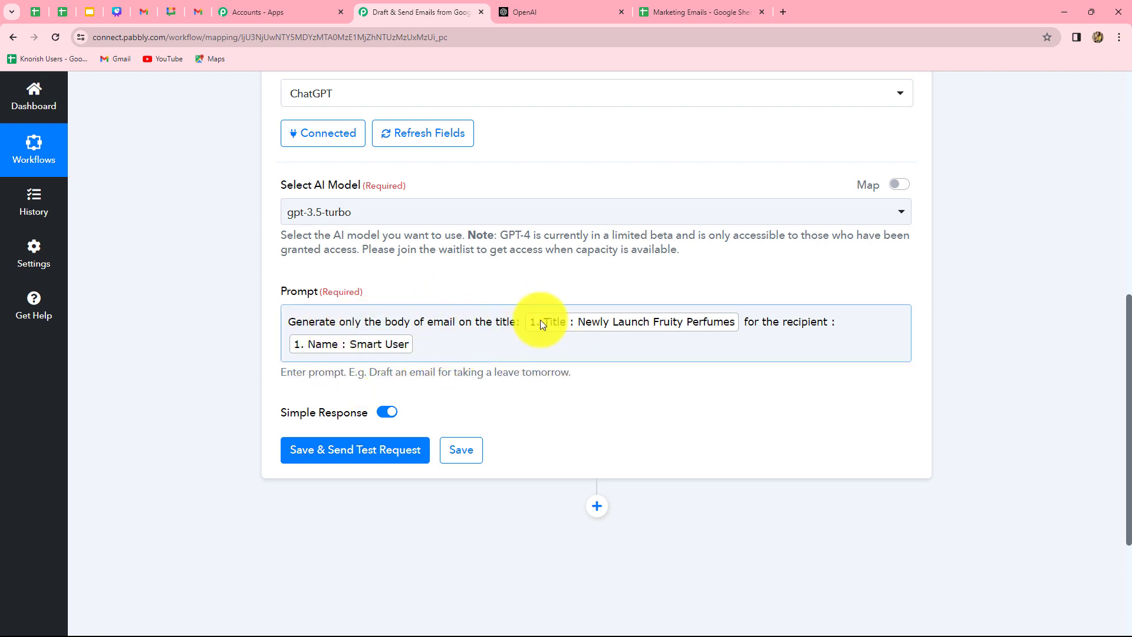
pyautogui.click(420, 346)
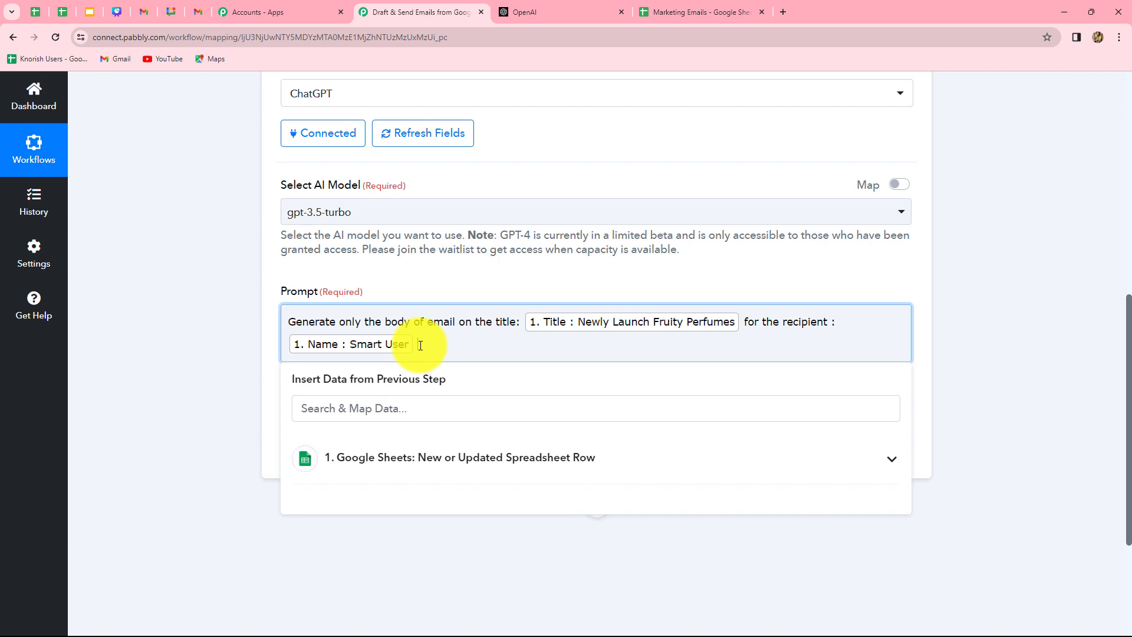
pyautogui.write('with regards, Pabbly at last.')
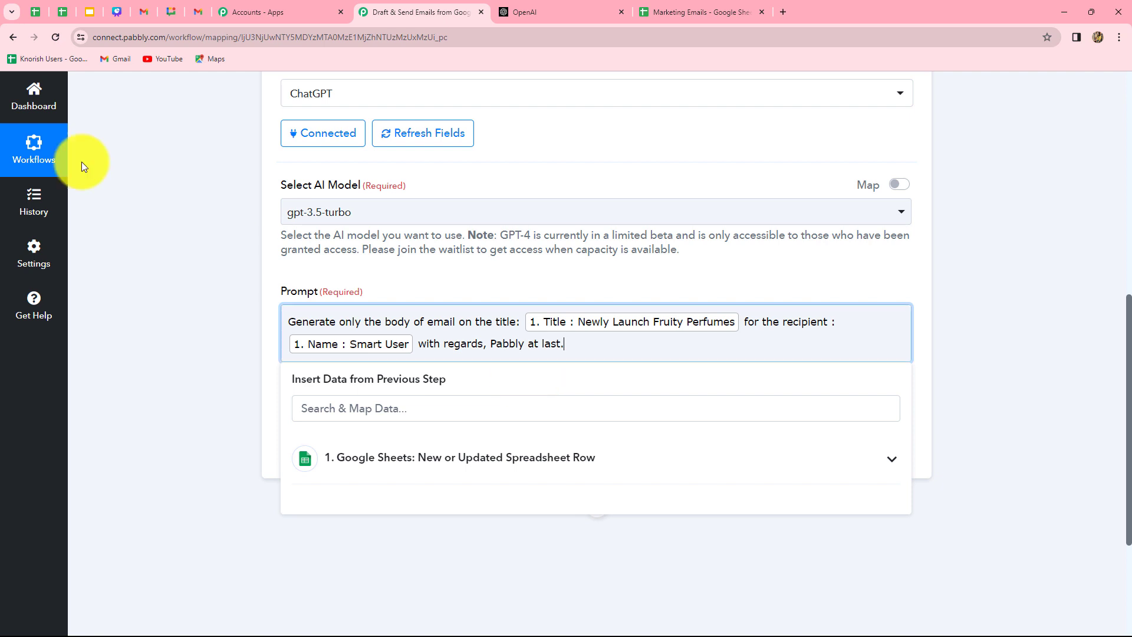
pyautogui.click(187, 306)
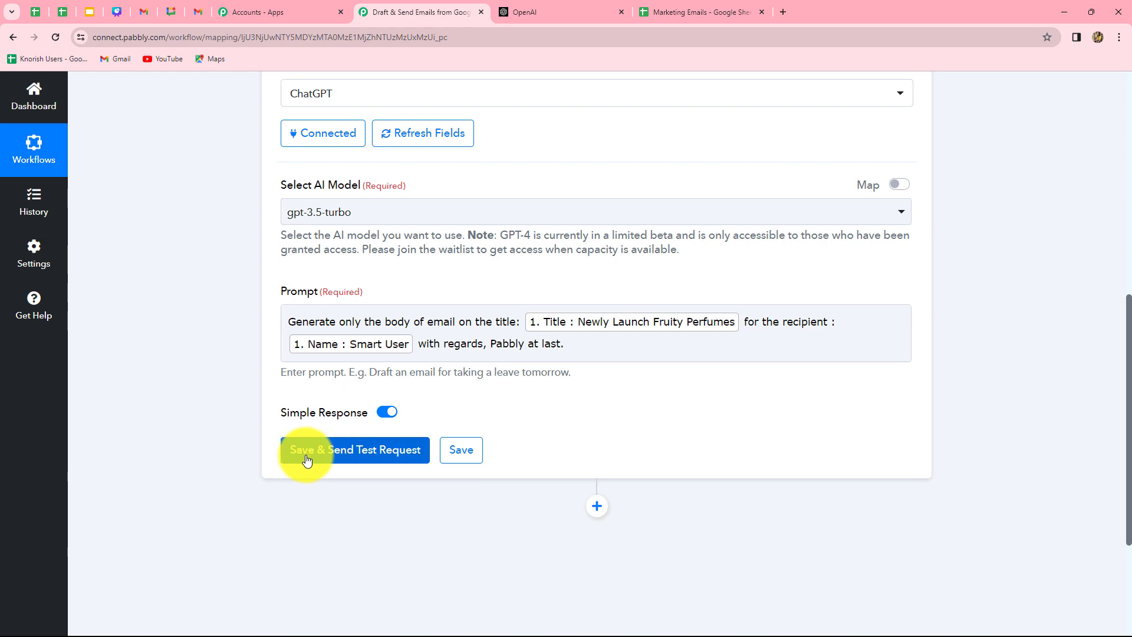
# Test the ChatGPT step and enlarge Message Content to read the drafted perfume-launch email.
pyautogui.click(363, 449)
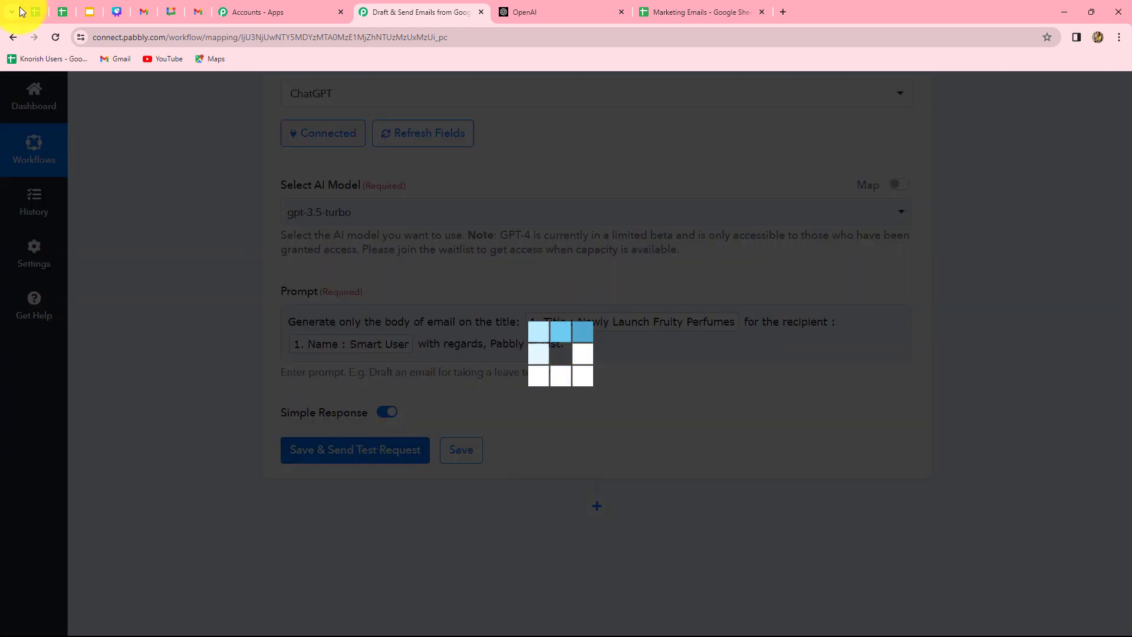
pyautogui.scroll(-3, 769, 613)
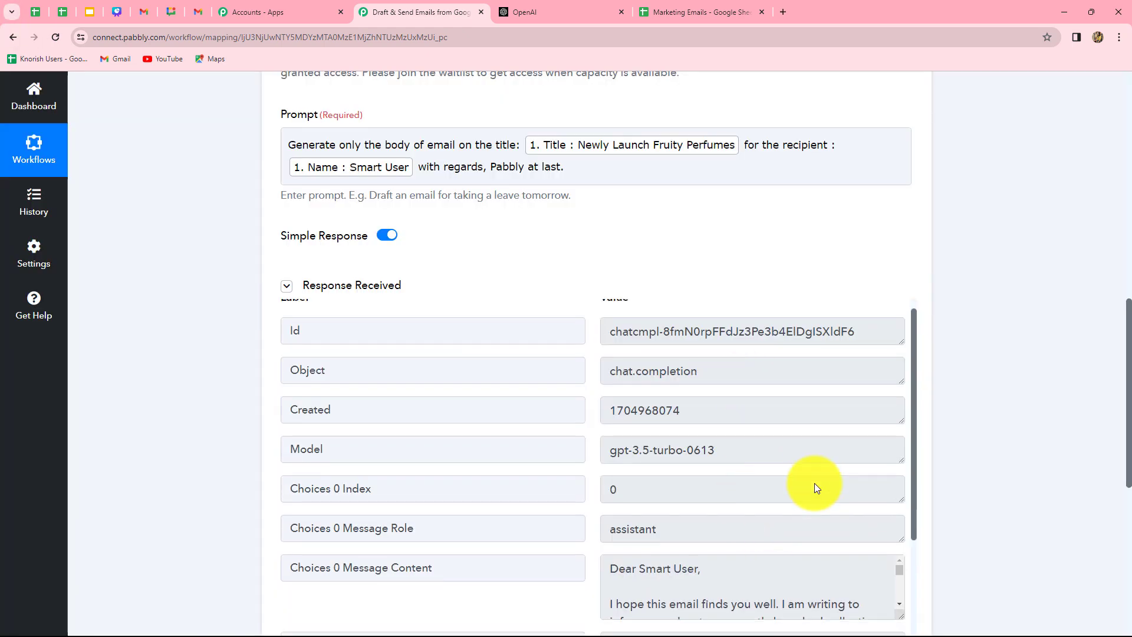
pyautogui.scroll(-3, 814, 487)
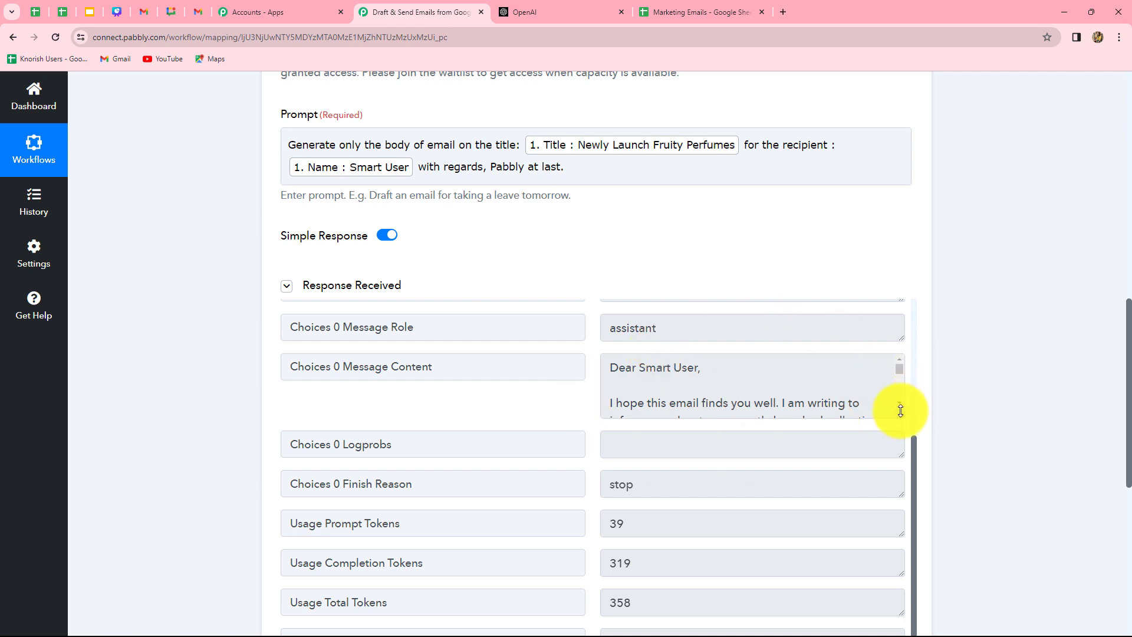
pyautogui.moveTo(899, 415); pyautogui.dragTo(901, 540)
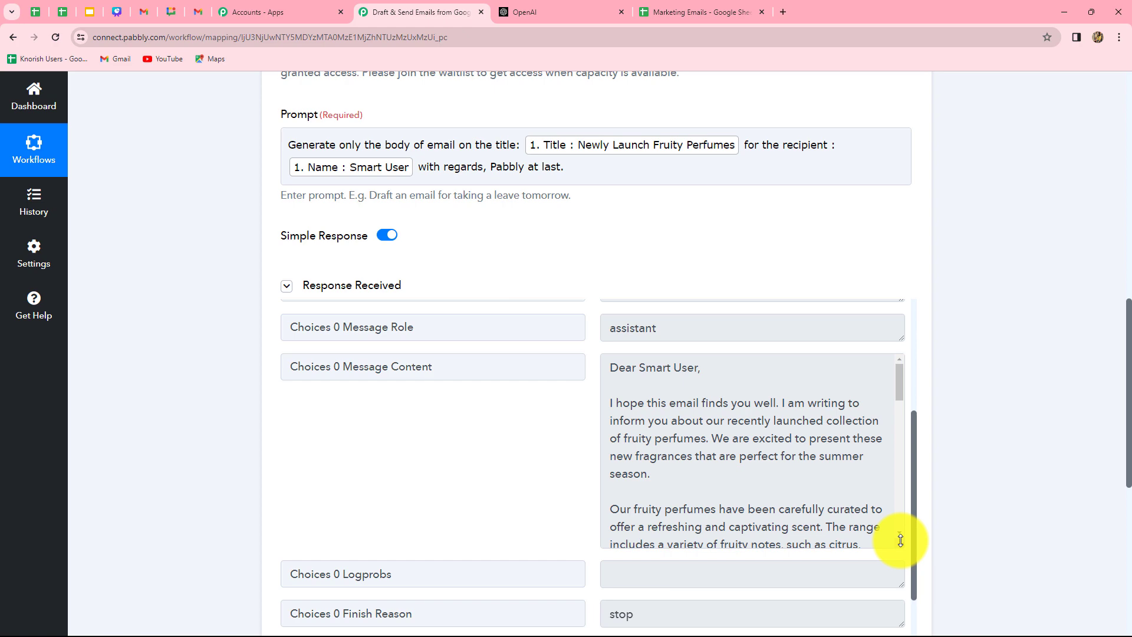
pyautogui.scroll(-10, 828, 478)
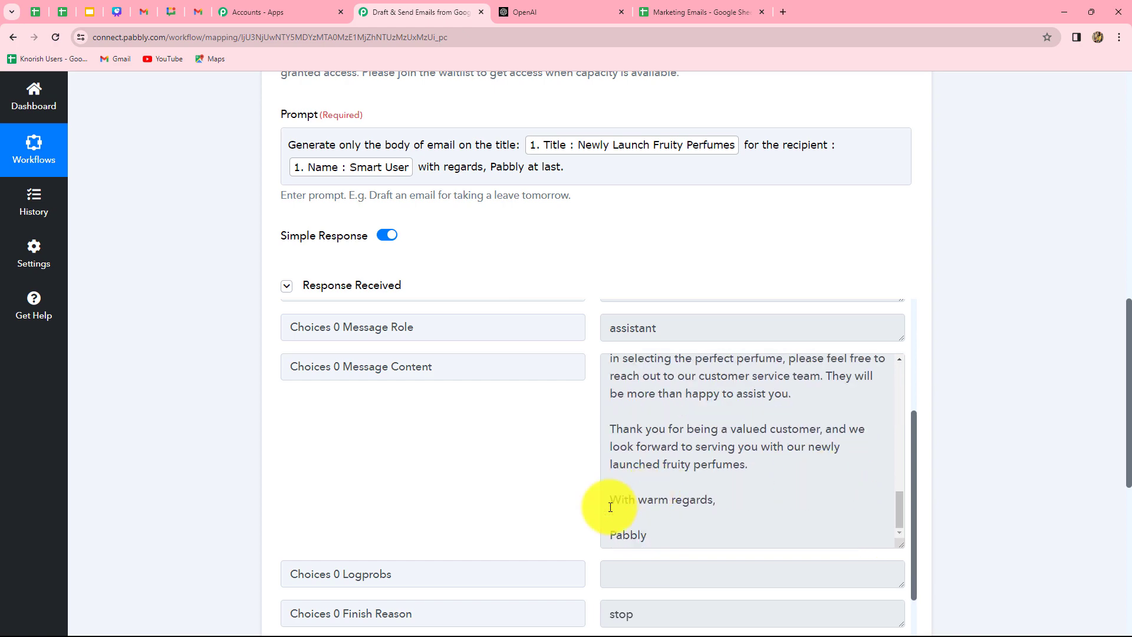
pyautogui.scroll(10, 695, 531)
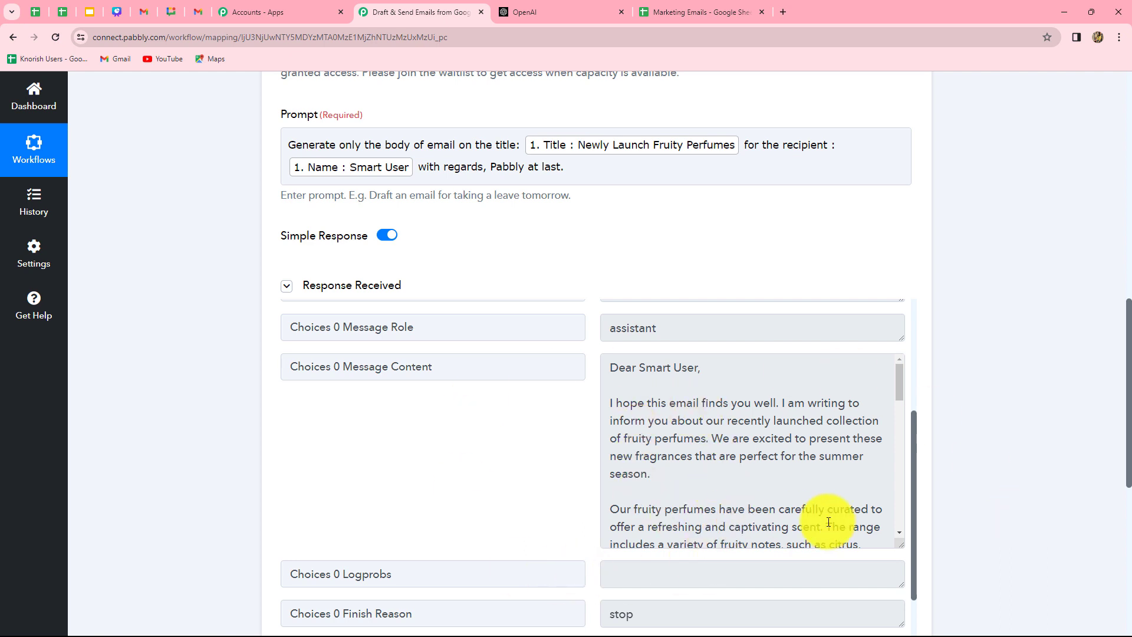
pyautogui.scroll(-8, 1094, 500)
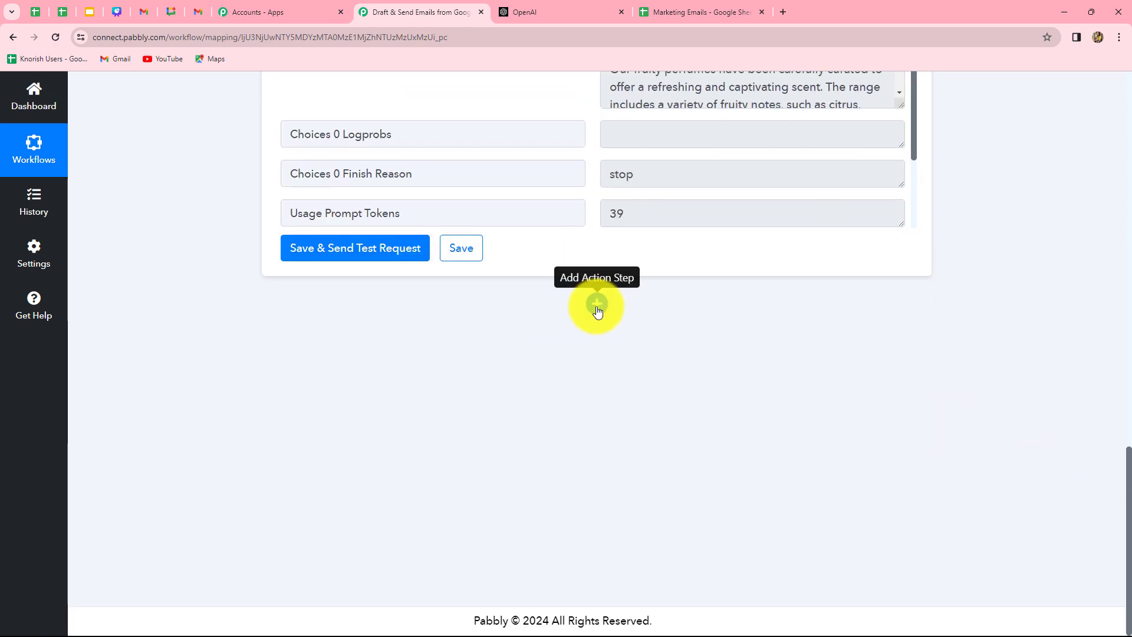
# Add a Gmail action step with the Send Email event after ChatGPT.
pyautogui.click(597, 305)
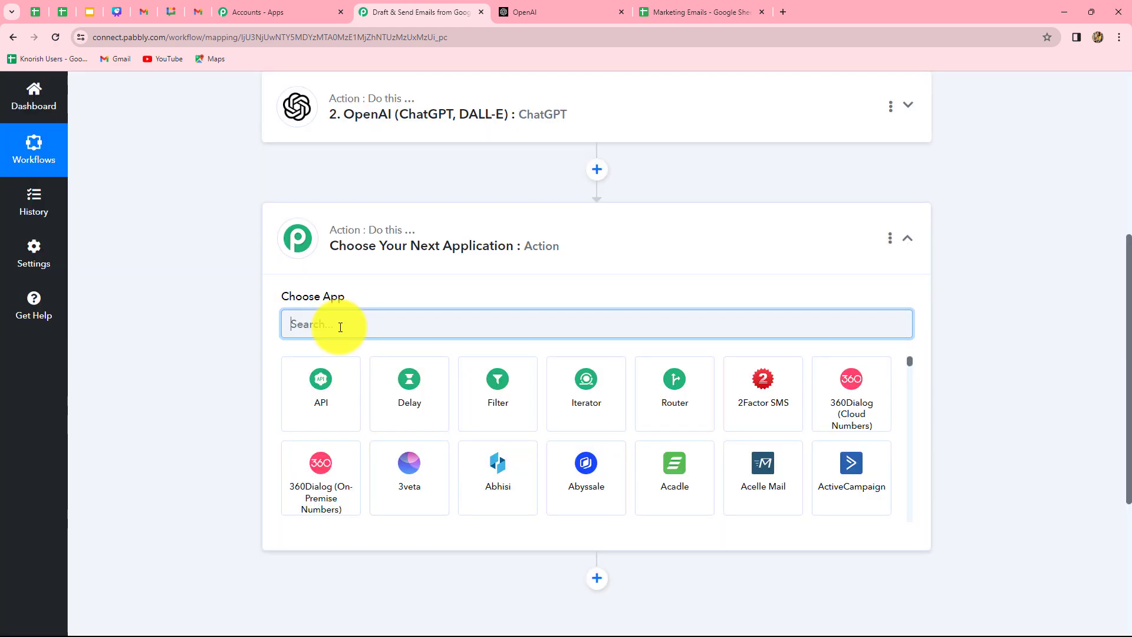
pyautogui.write('Gmail')
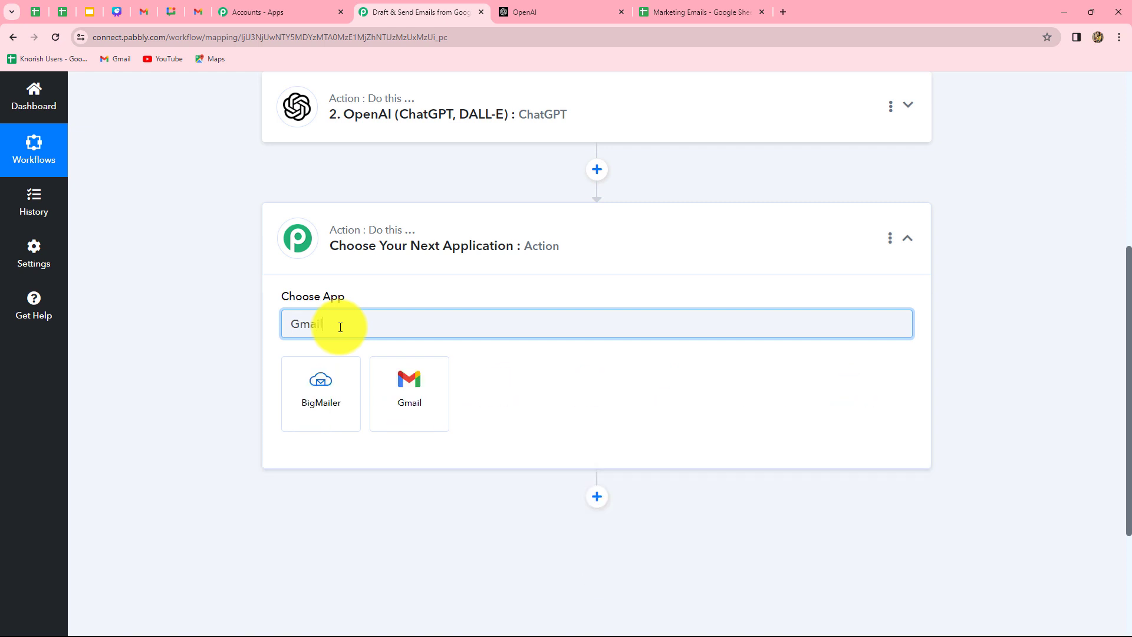
pyautogui.click(398, 409)
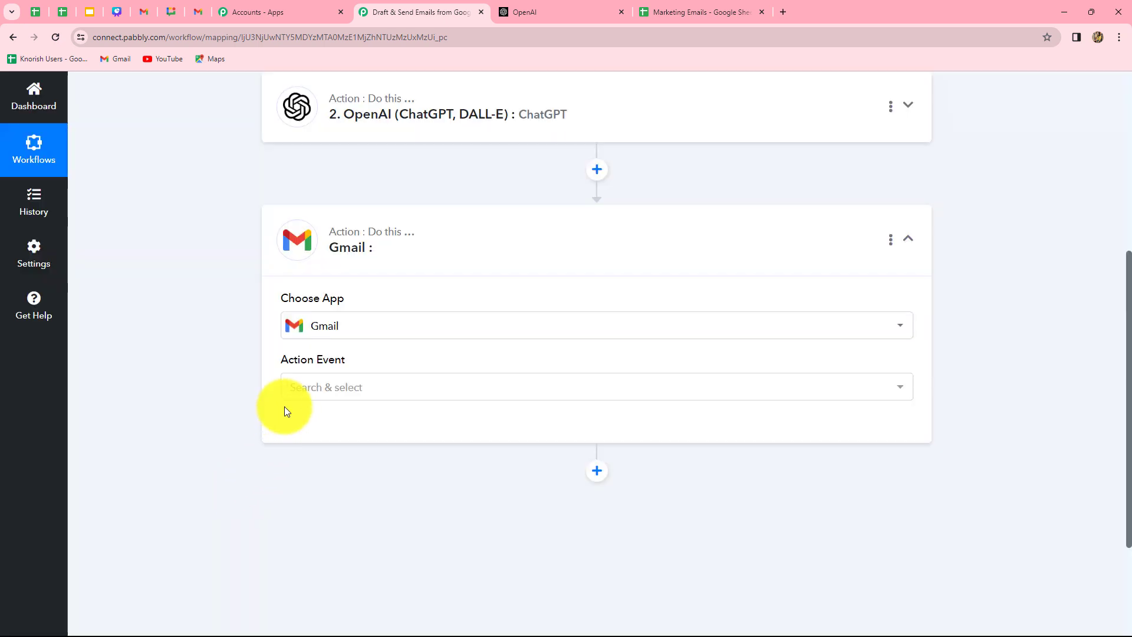
pyautogui.click(303, 386)
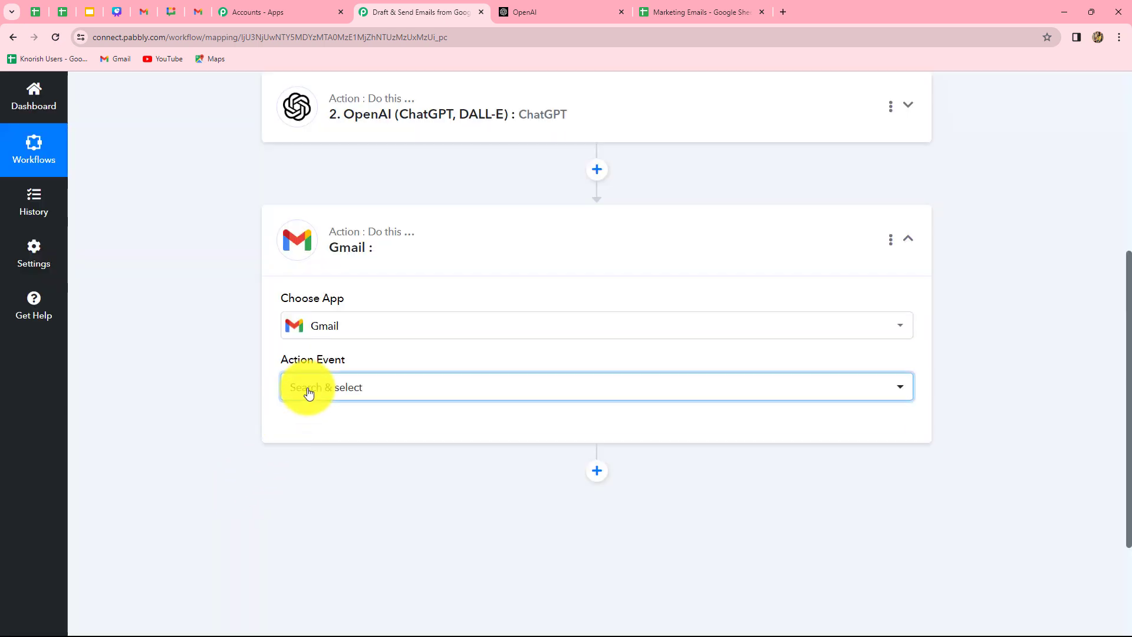
pyautogui.click(321, 467)
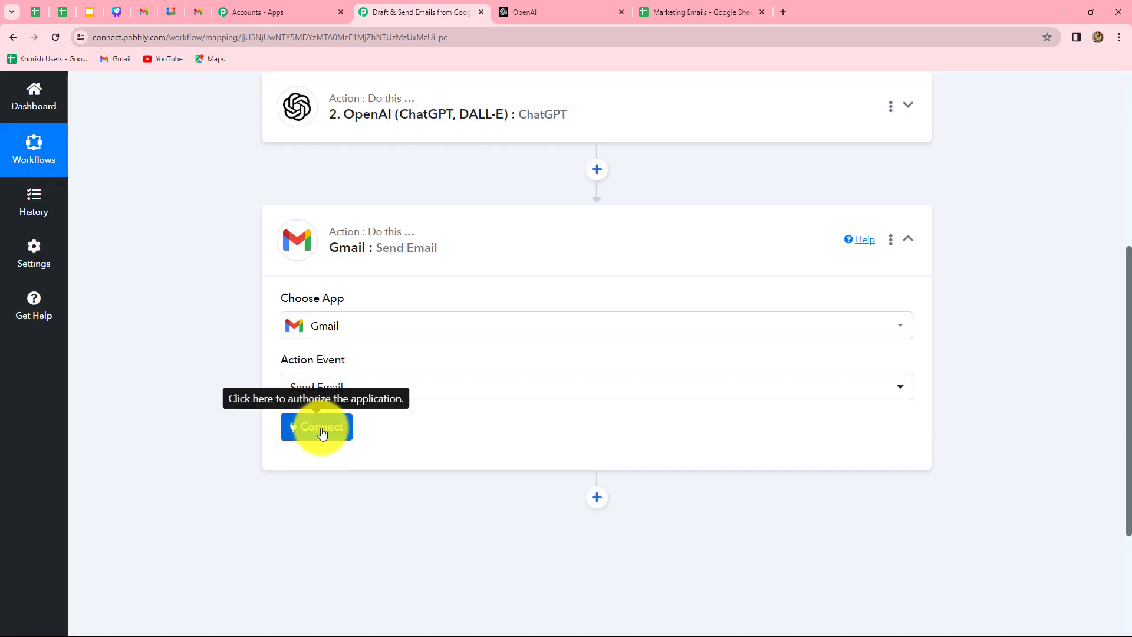
# Connect the Gmail step through the existing Gmail #22 connection and save it.
pyautogui.click(322, 429)
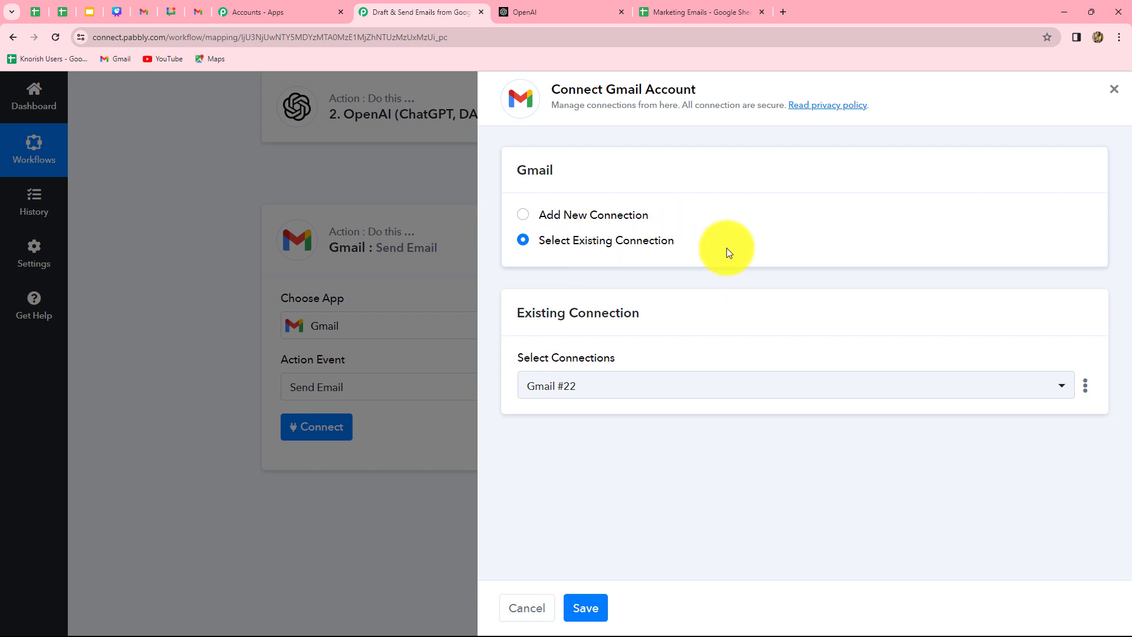
pyautogui.click(525, 220)
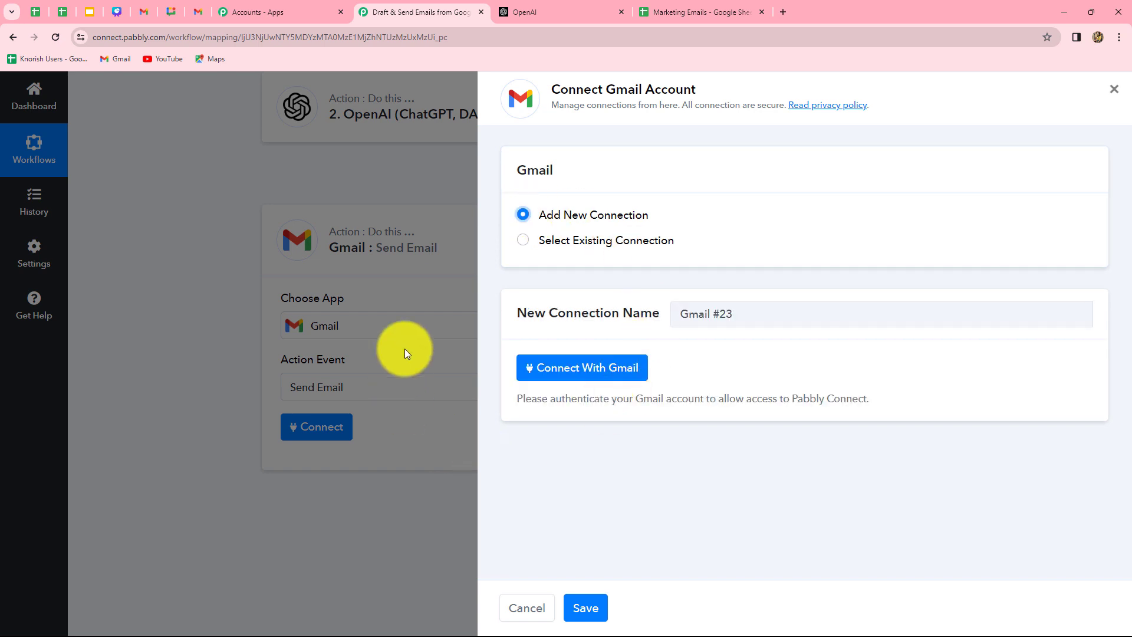
pyautogui.click(524, 241)
pyautogui.click(587, 607)
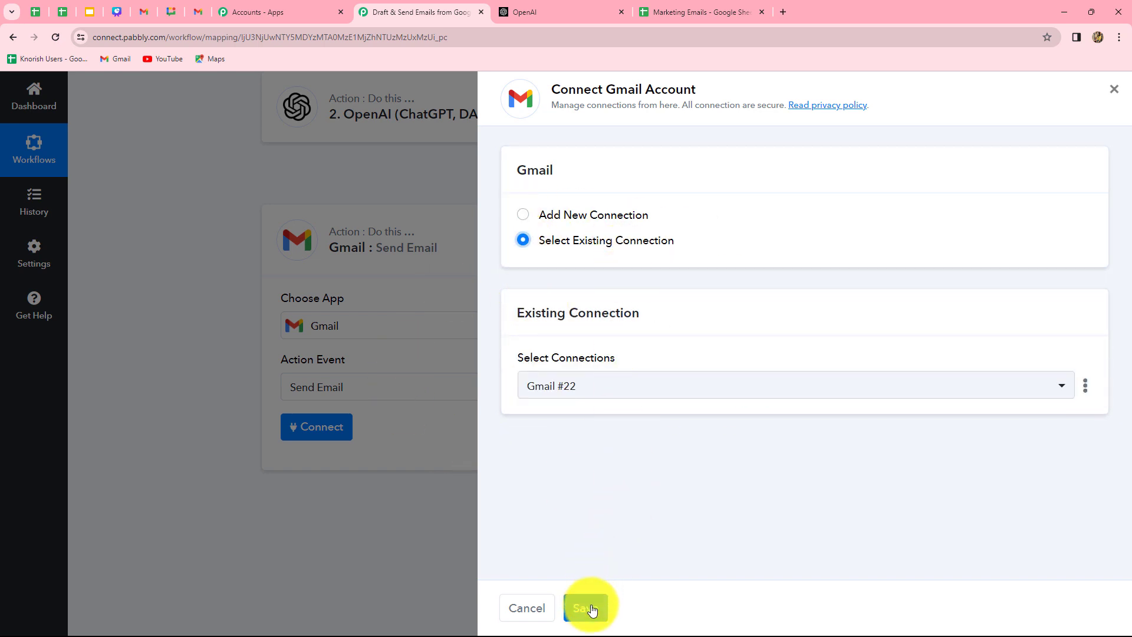
pyautogui.scroll(-2, 572, 89)
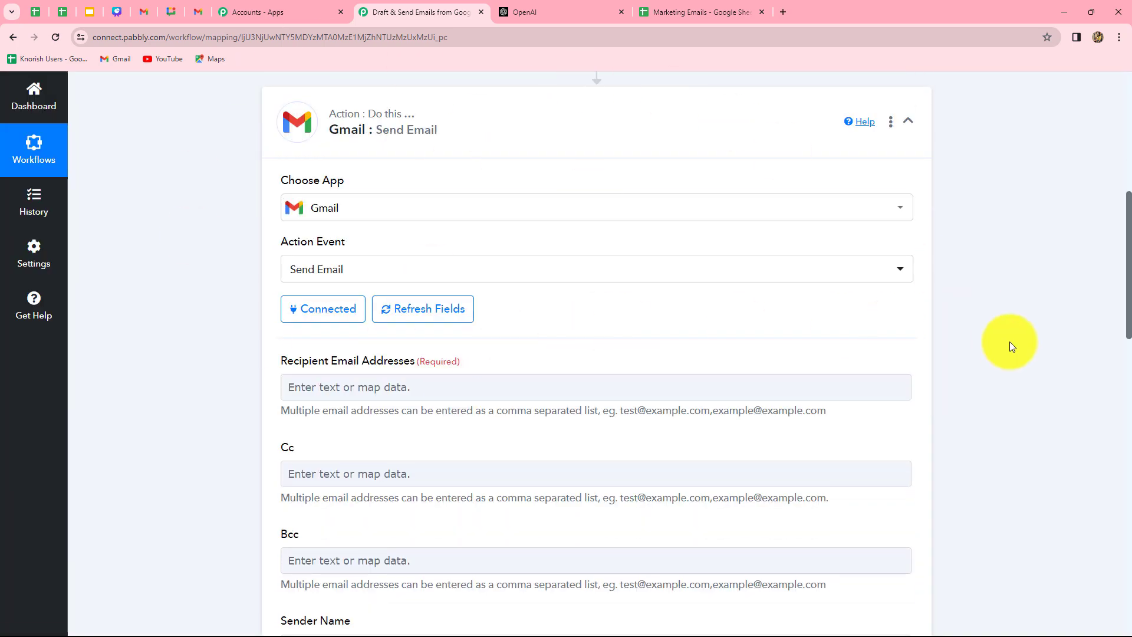
# Map the Google Sheets Email value into Recipient Email Addresses.
pyautogui.scroll(-3, 1010, 342)
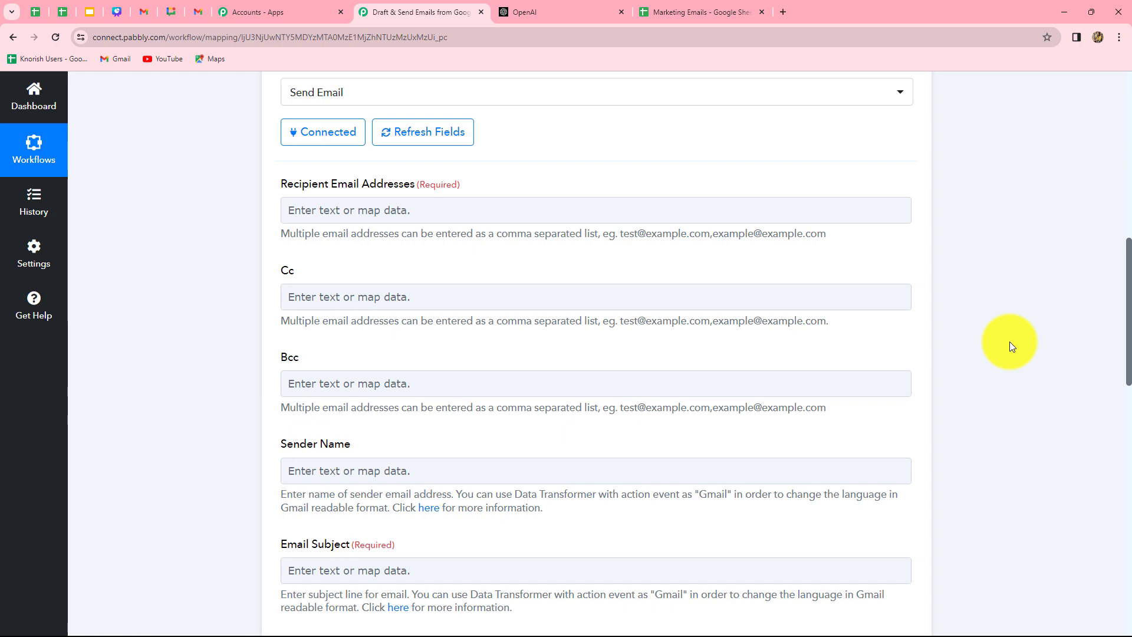
pyautogui.scroll(-4, 1009, 343)
pyautogui.scroll(6, 1010, 343)
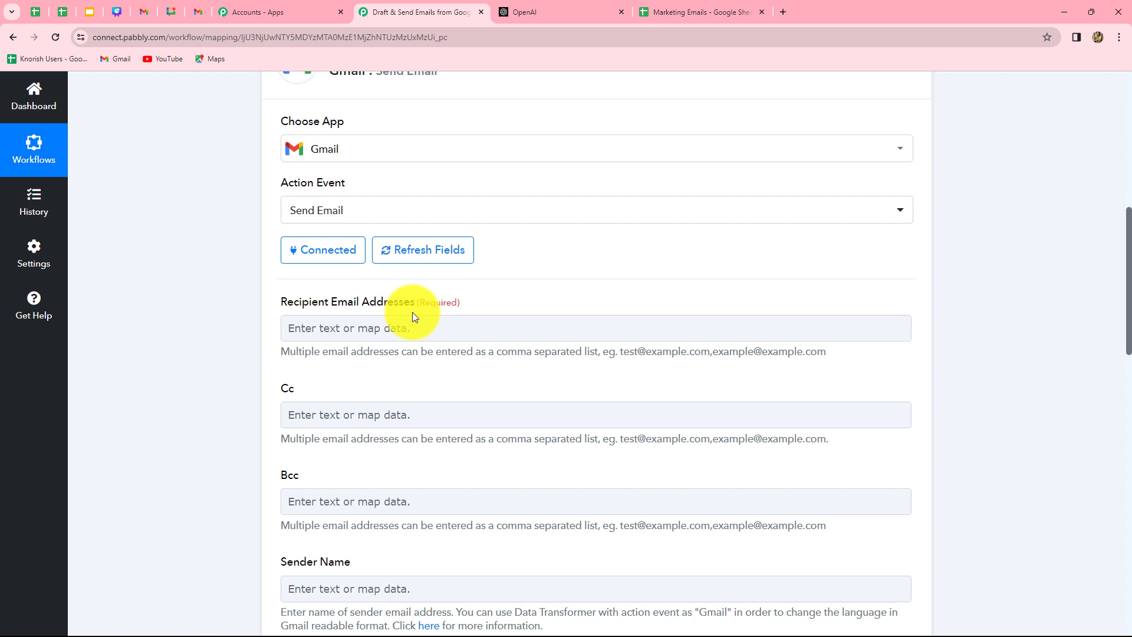
pyautogui.scroll(-3, 412, 312)
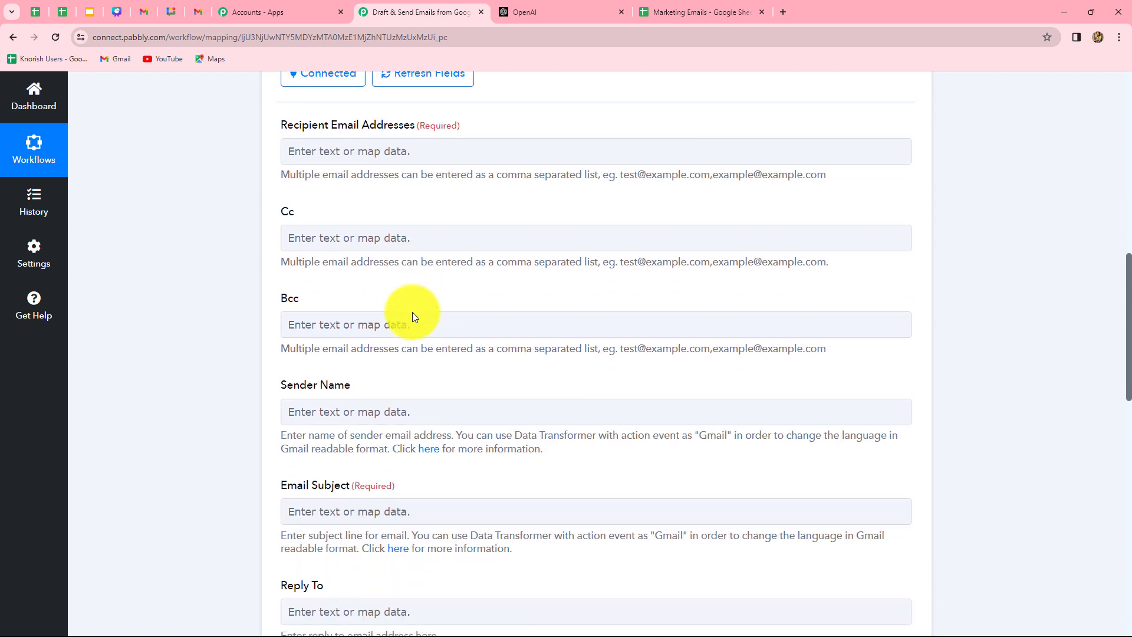
pyautogui.click(366, 158)
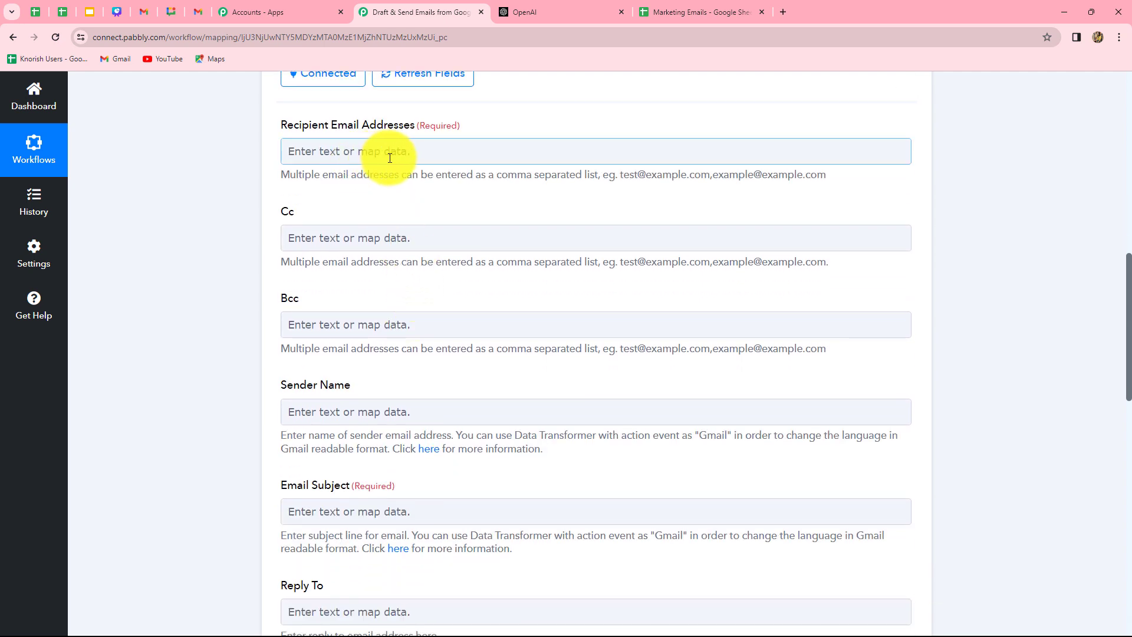
pyautogui.click(389, 158)
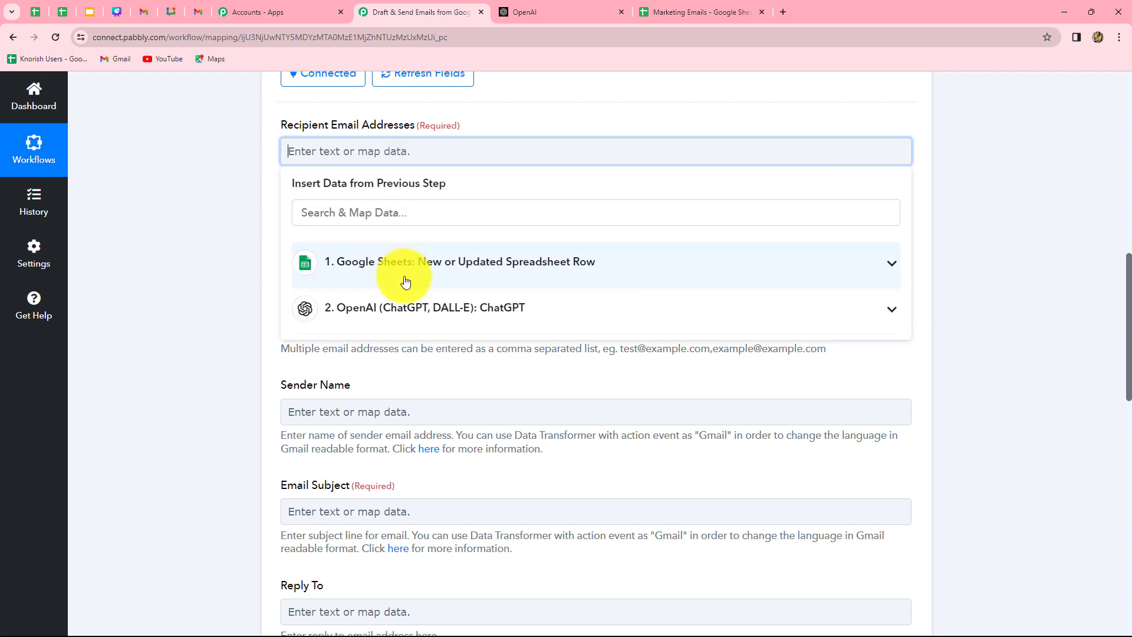
pyautogui.click(409, 263)
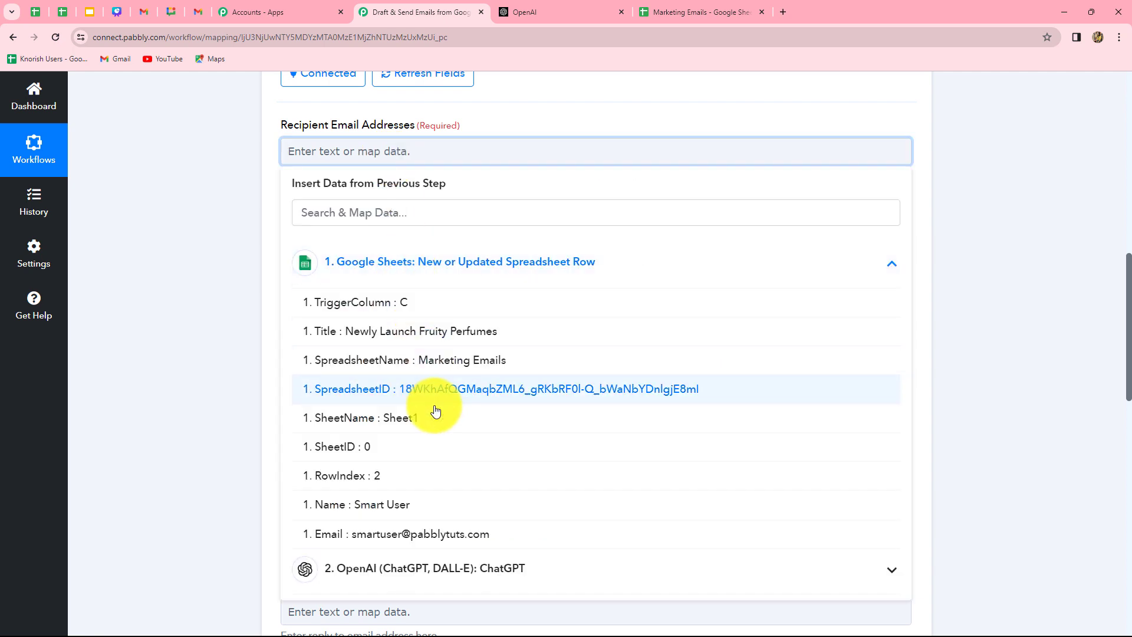
pyautogui.click(424, 532)
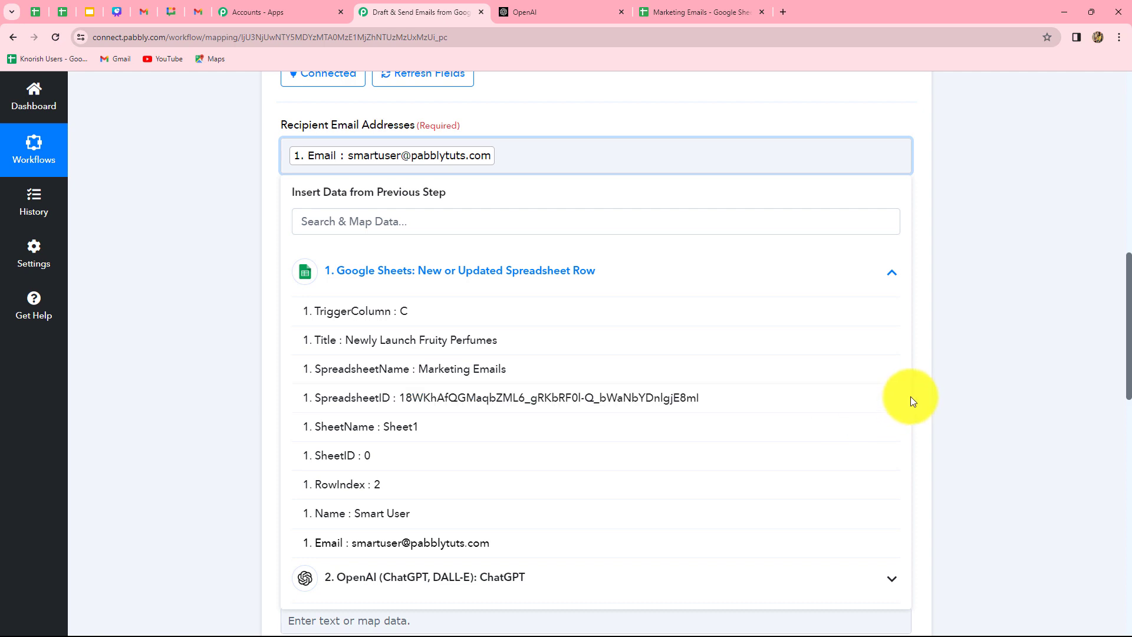
pyautogui.click(955, 392)
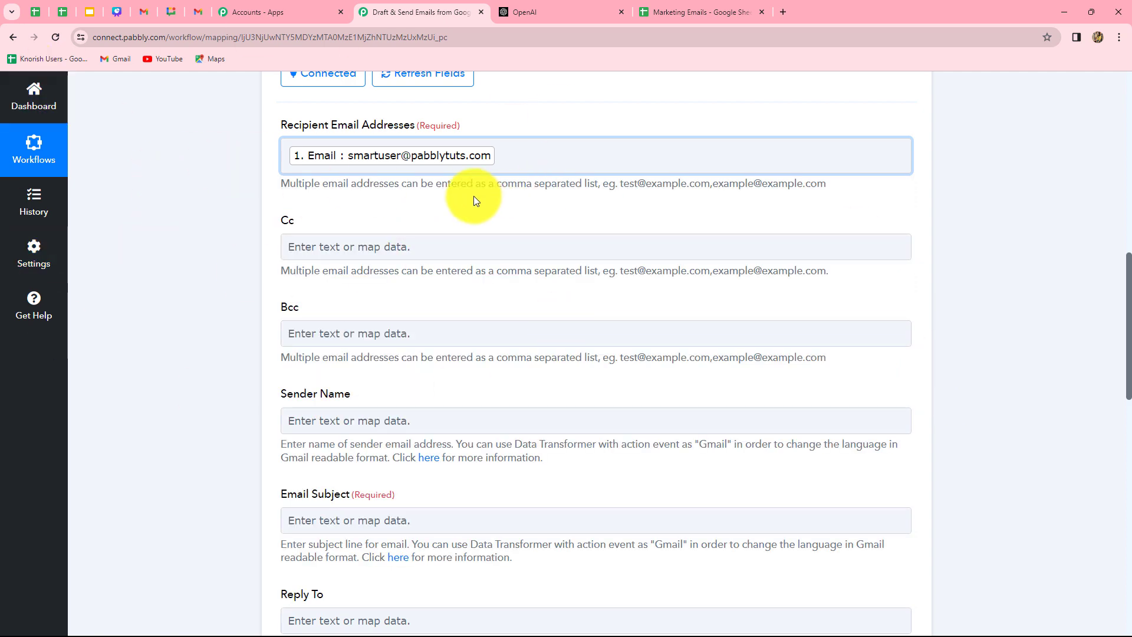
# Set the Sender Name to 'Pabbly'.
pyautogui.scroll(-4, 473, 200)
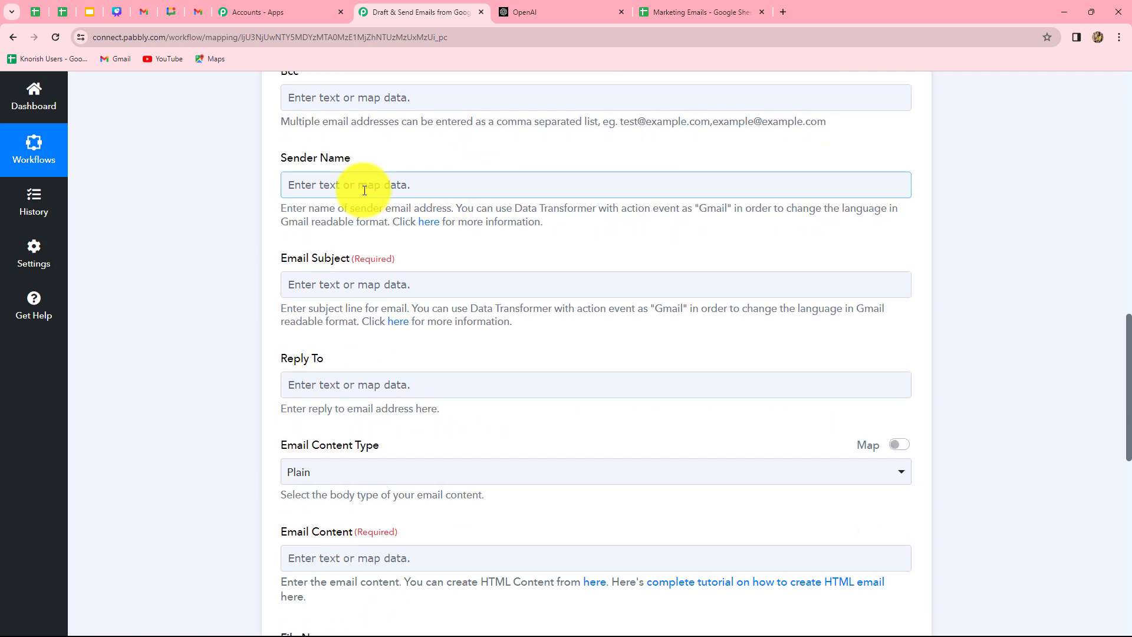
pyautogui.click(364, 190)
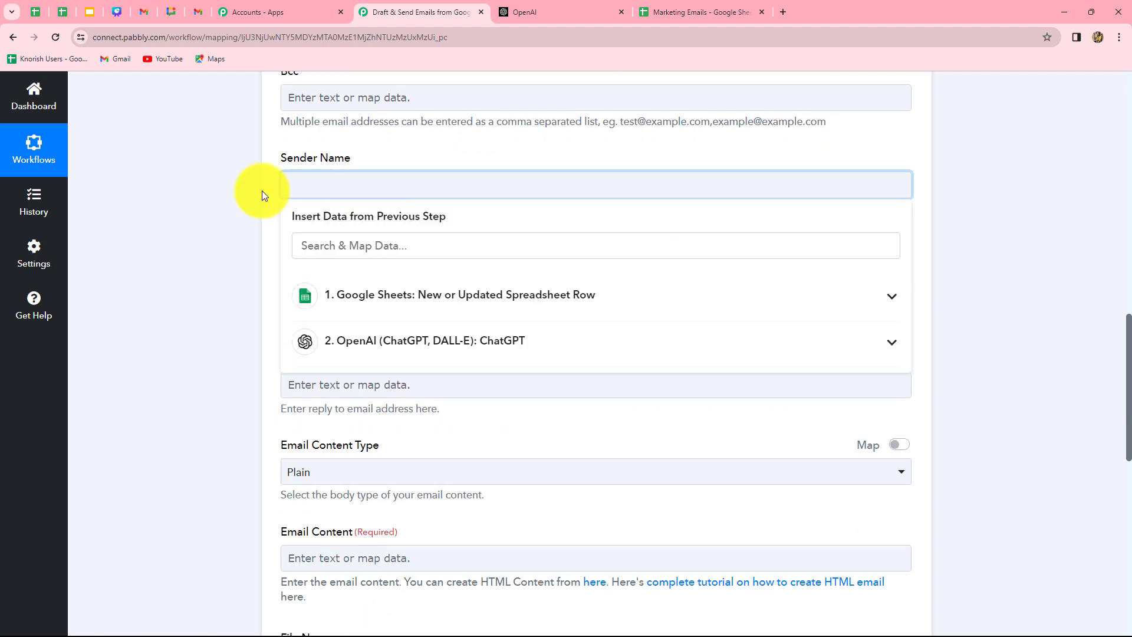
pyautogui.write('Pabbly')
pyautogui.click(186, 203)
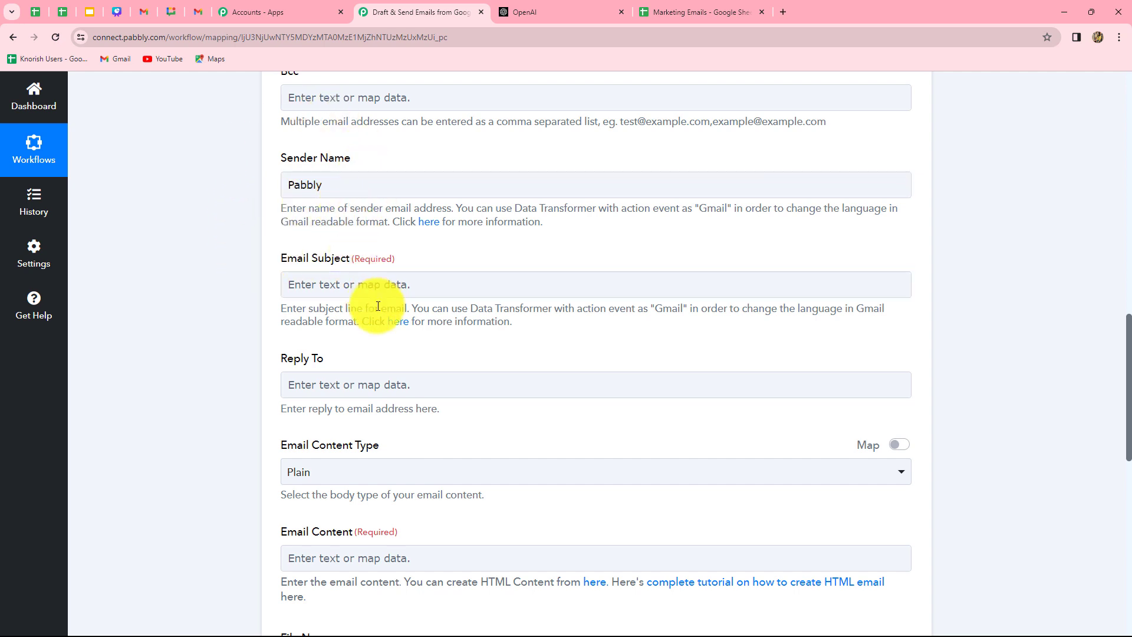
# Map the sheet's Title field as the Email Subject, keeping the content type Plain.
pyautogui.scroll(-2, 378, 356)
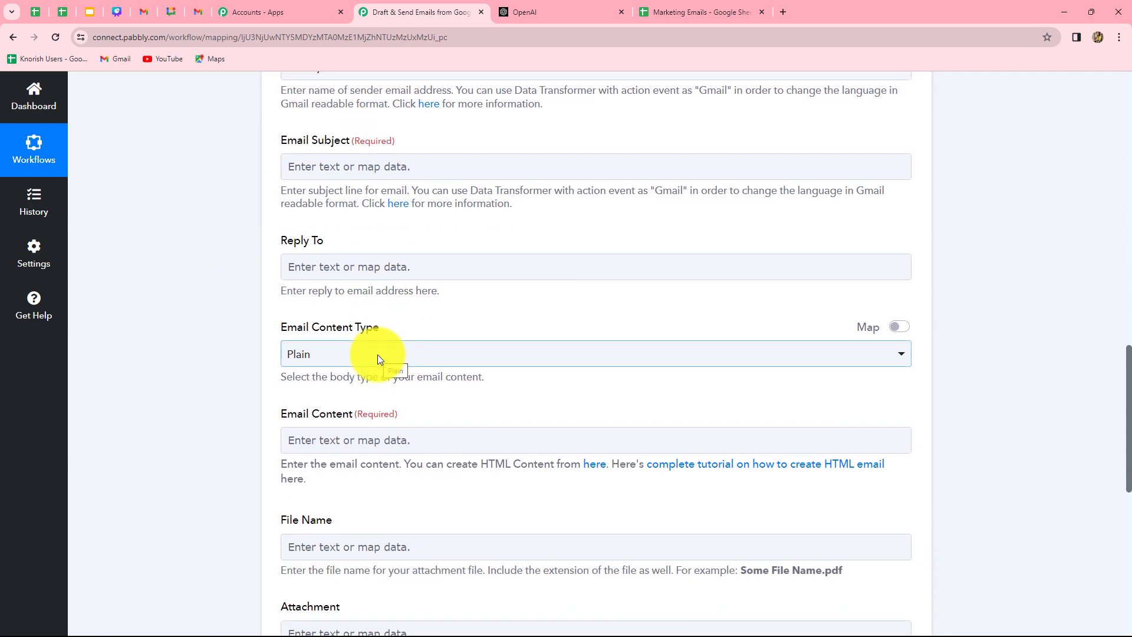
pyautogui.click(373, 166)
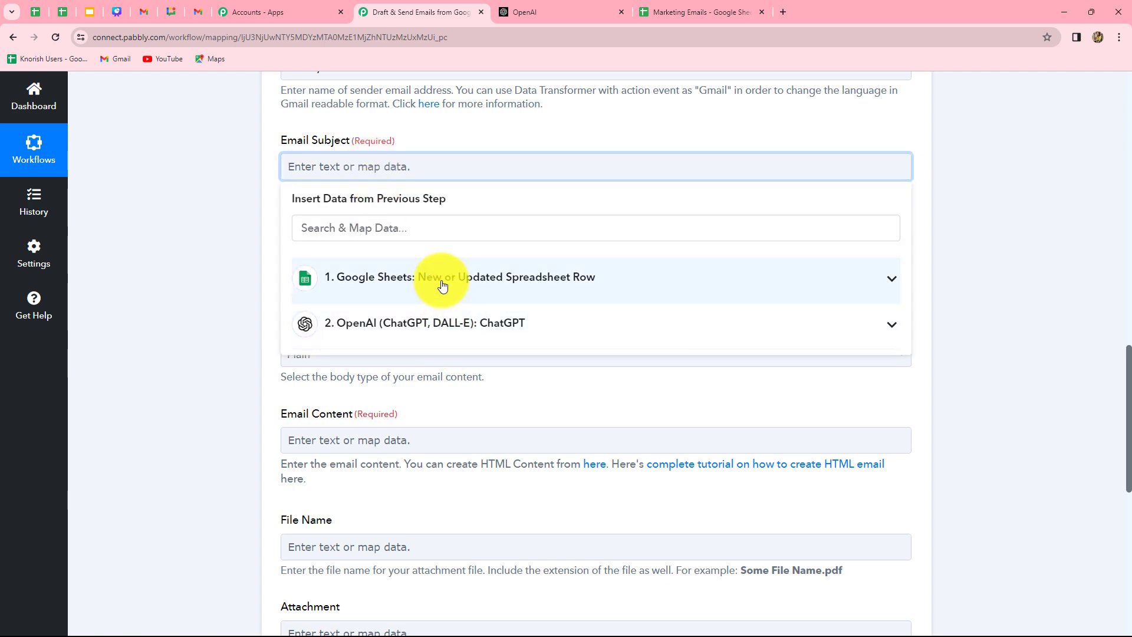
pyautogui.click(418, 277)
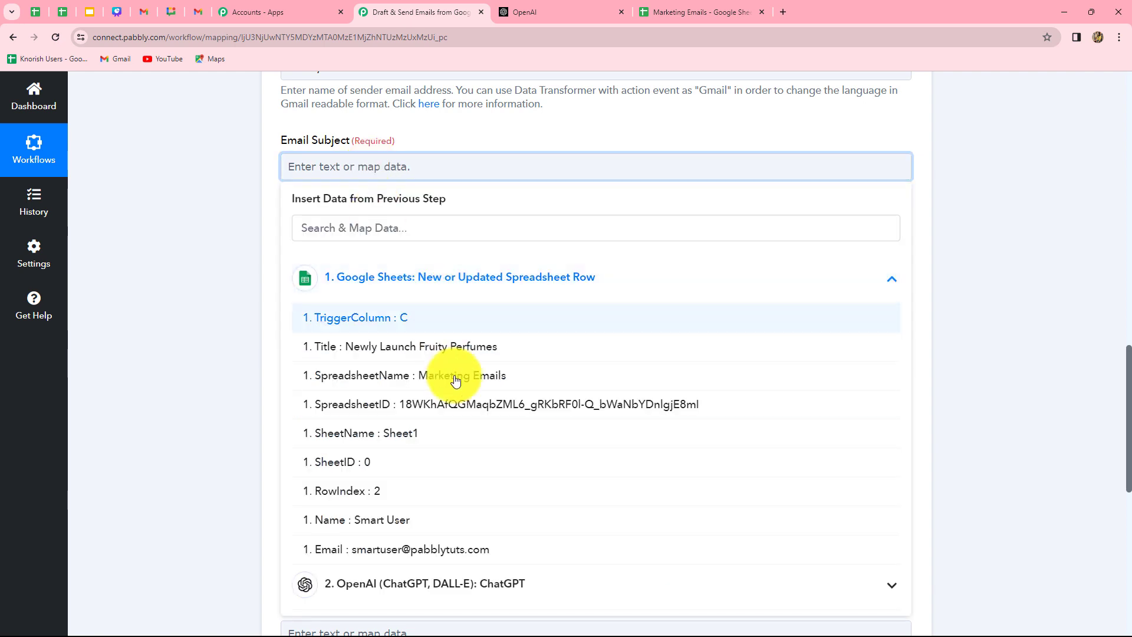
pyautogui.click(428, 348)
pyautogui.click(272, 263)
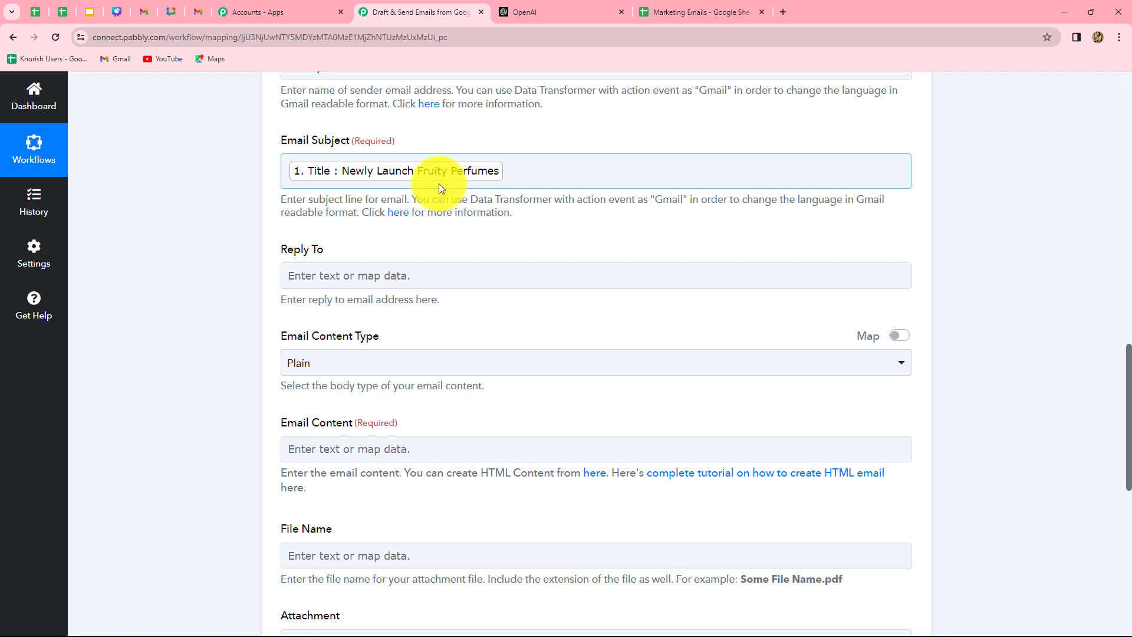
pyautogui.scroll(-2, 438, 184)
pyautogui.scroll(2, 439, 184)
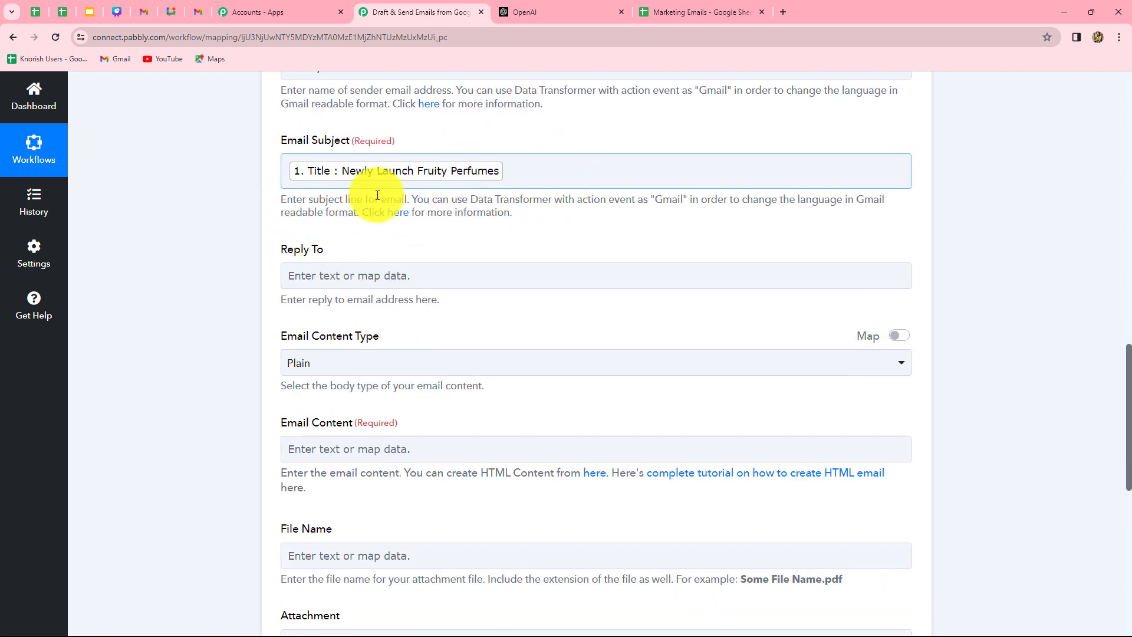
pyautogui.scroll(-3, 627, 253)
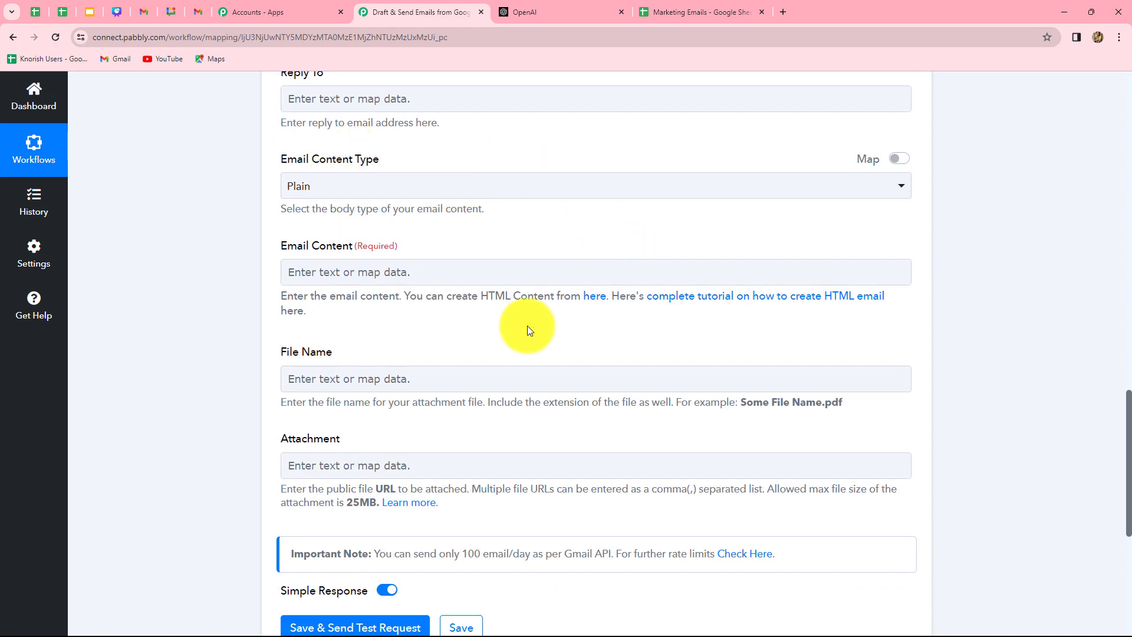
pyautogui.scroll(-2, 528, 327)
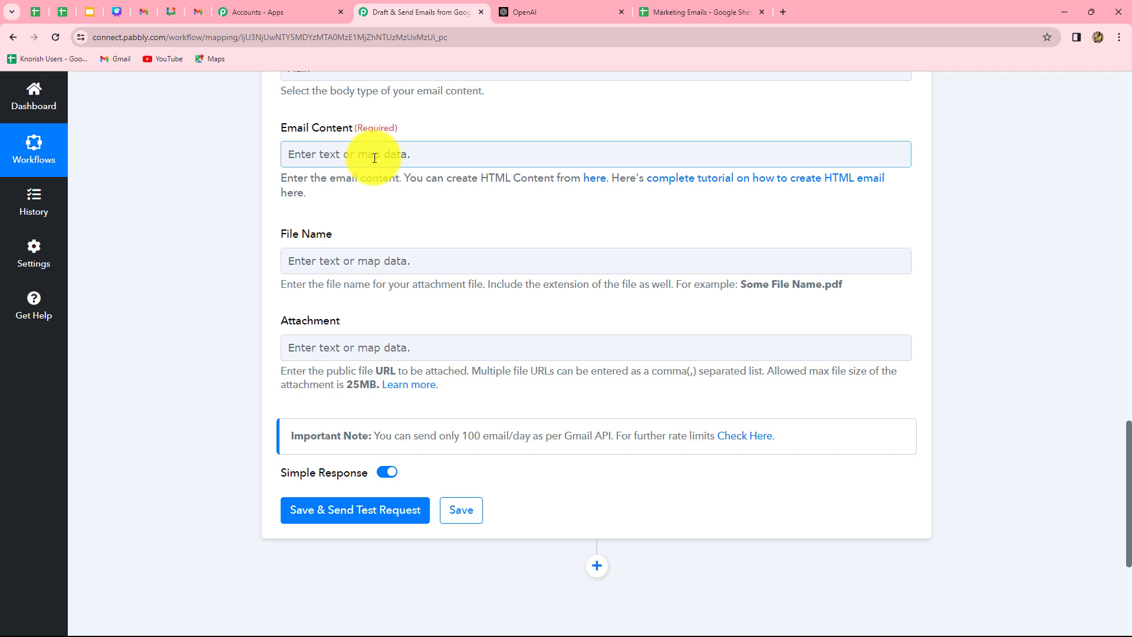
# Fill Email Content with ChatGPT's Choices 0 Message Content.
pyautogui.click(374, 156)
pyautogui.click(379, 310)
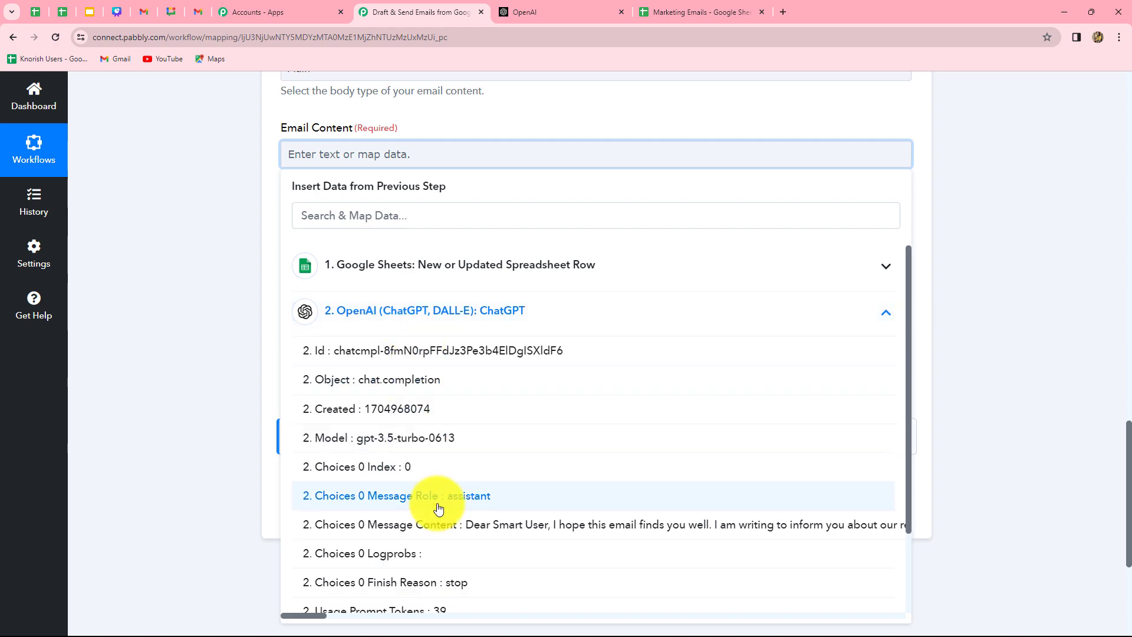
pyautogui.click(437, 524)
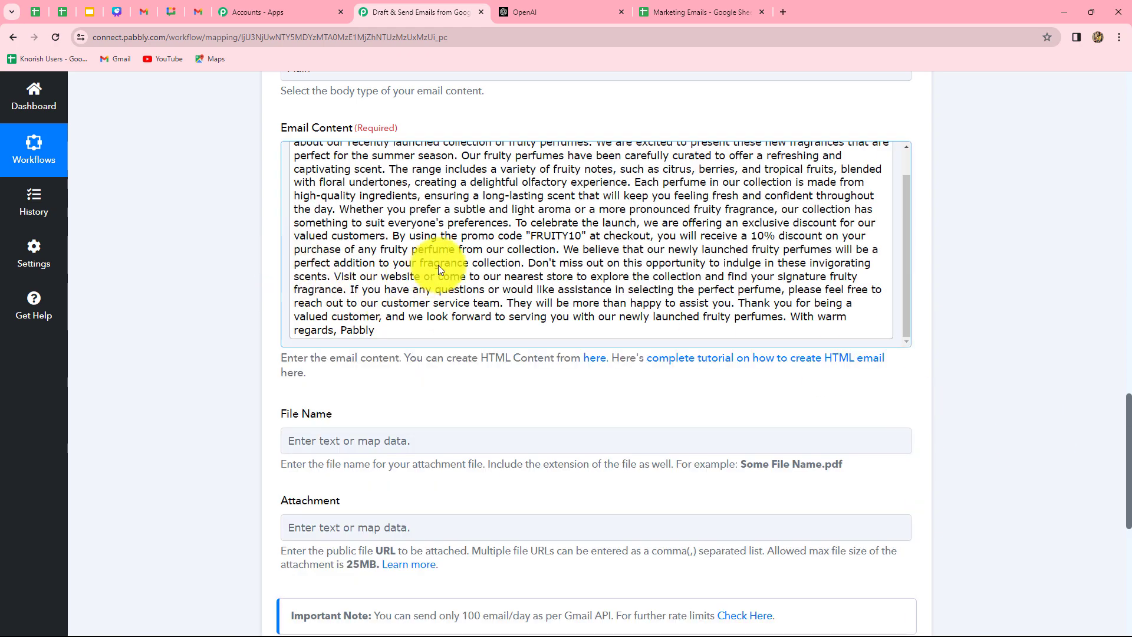
pyautogui.scroll(1, 438, 264)
pyautogui.scroll(-1, 713, 307)
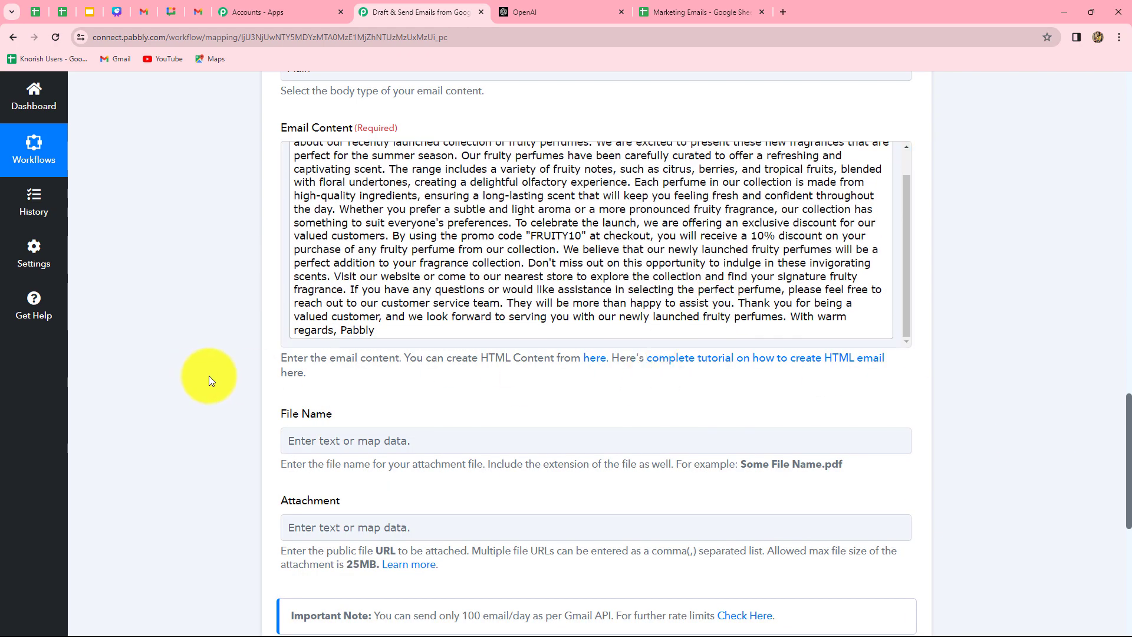
pyautogui.scroll(-2, 210, 376)
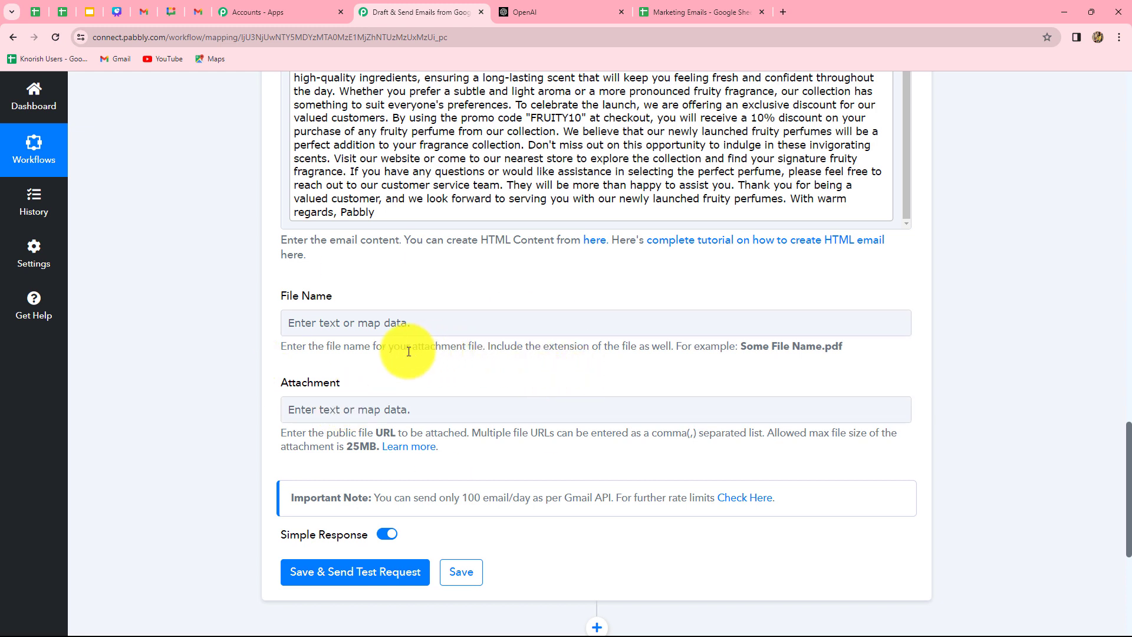
# Send a test email and confirm the response status is 'sent'.
pyautogui.click(330, 322)
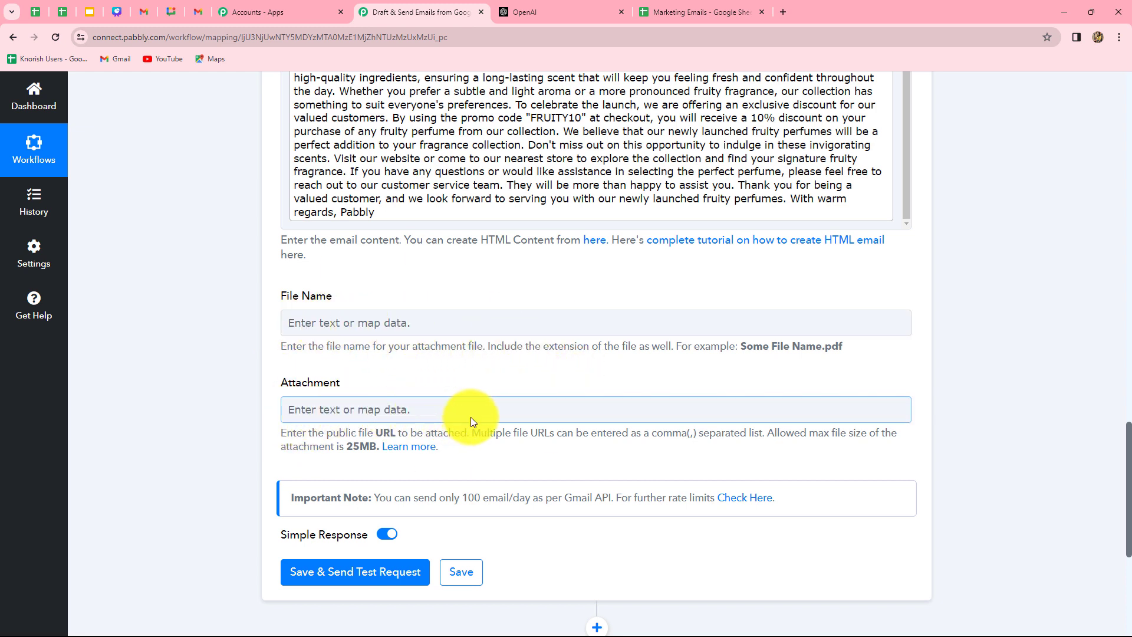
pyautogui.scroll(-3, 470, 416)
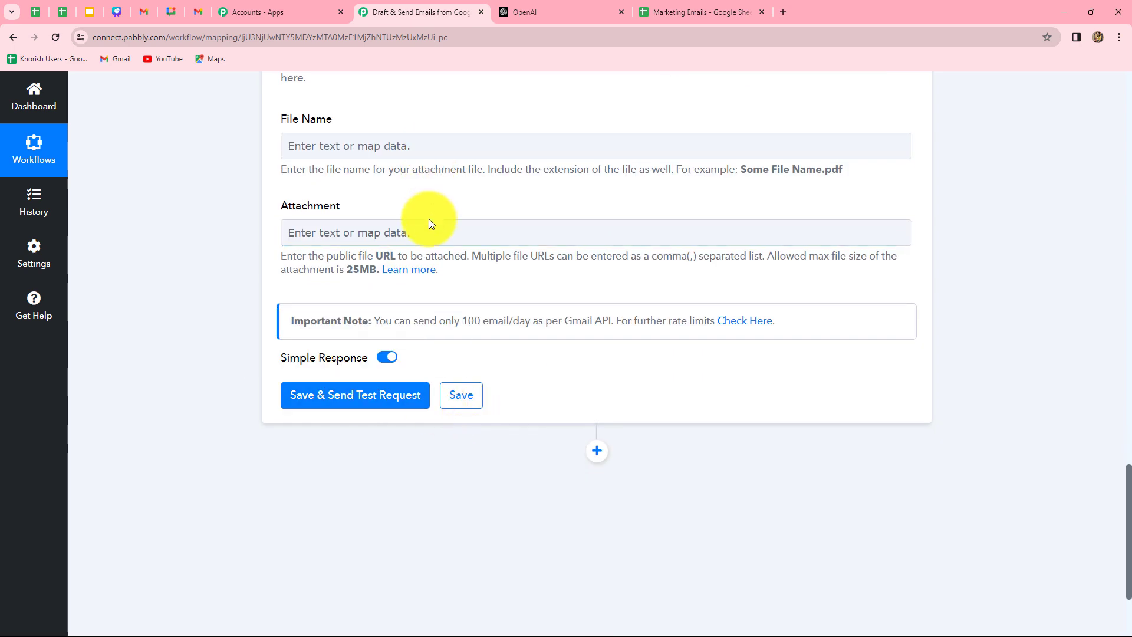
pyautogui.click(341, 398)
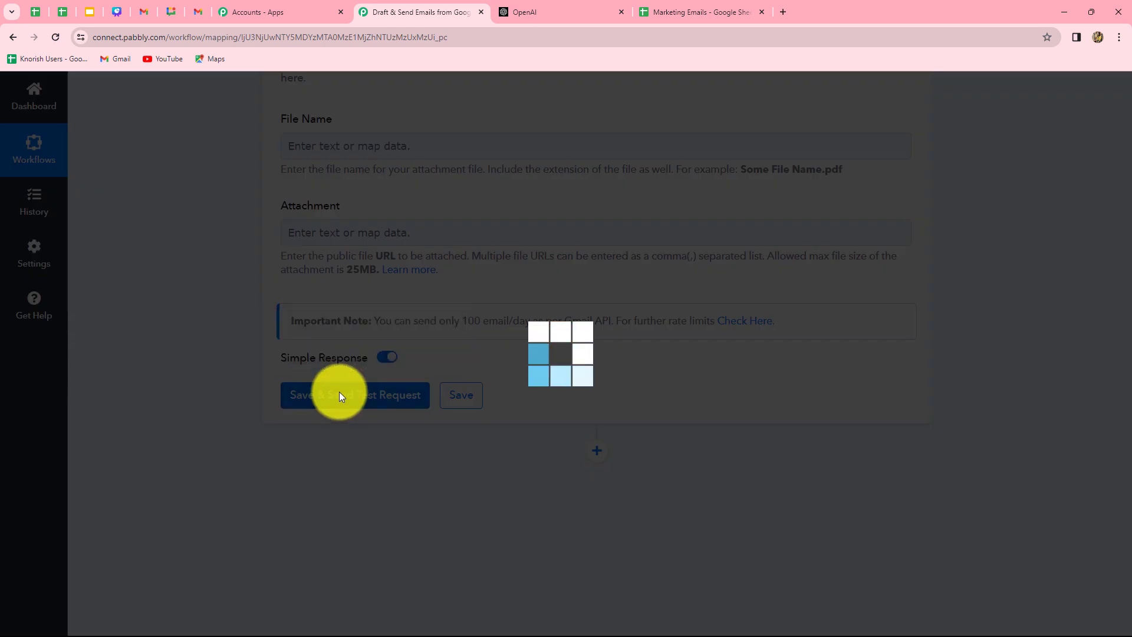
pyautogui.scroll(-3, 514, 435)
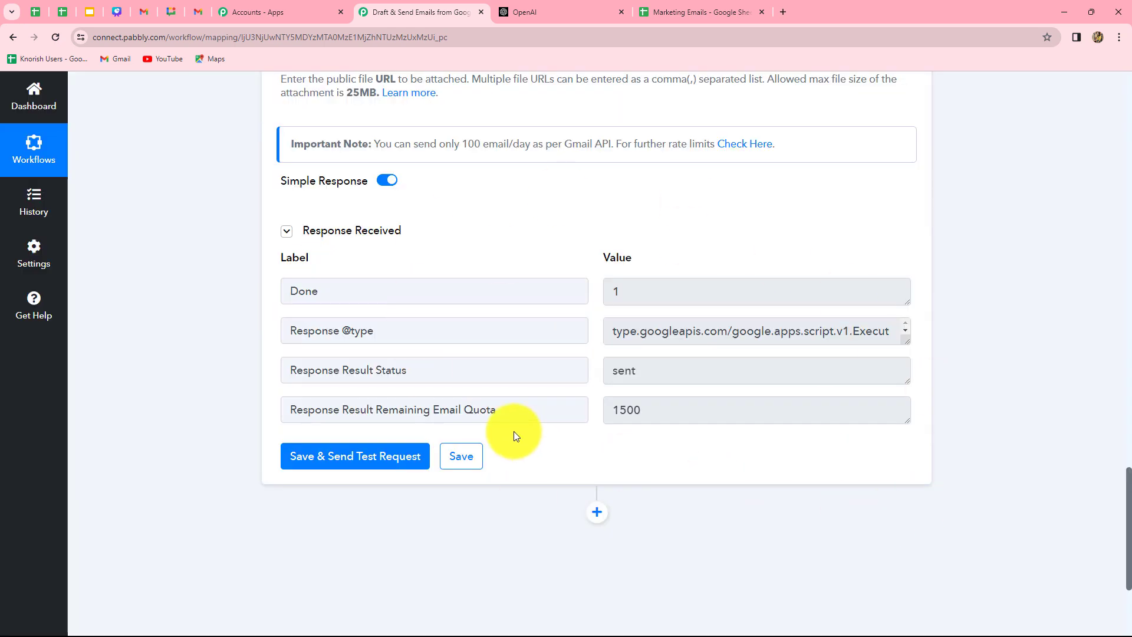
pyautogui.moveTo(657, 379); pyautogui.dragTo(571, 394)
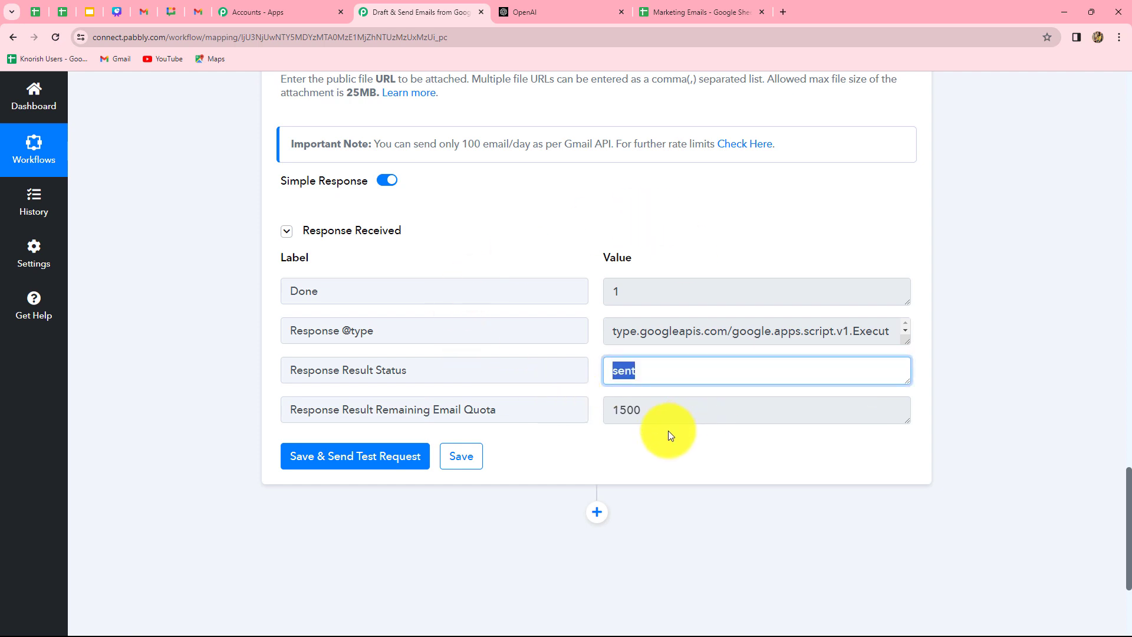
# Read the 'Newly Launch Fruity Perfumes' test email in Gmail, then return to the Marketing Emails spreadsheet.
pyautogui.click(191, 10)
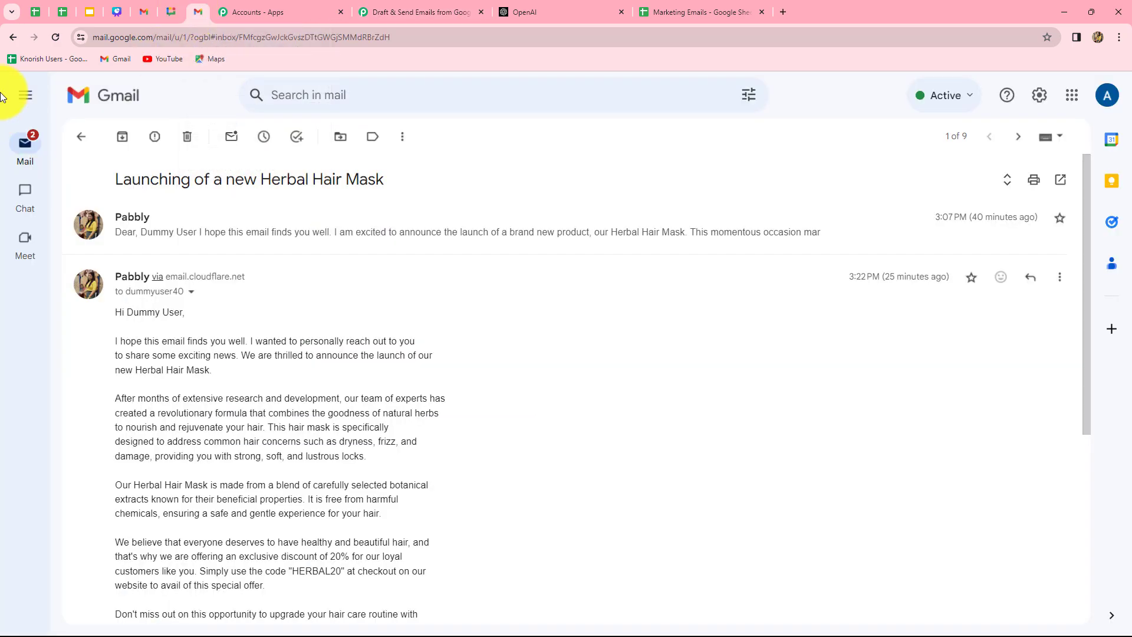
pyautogui.click(12, 37)
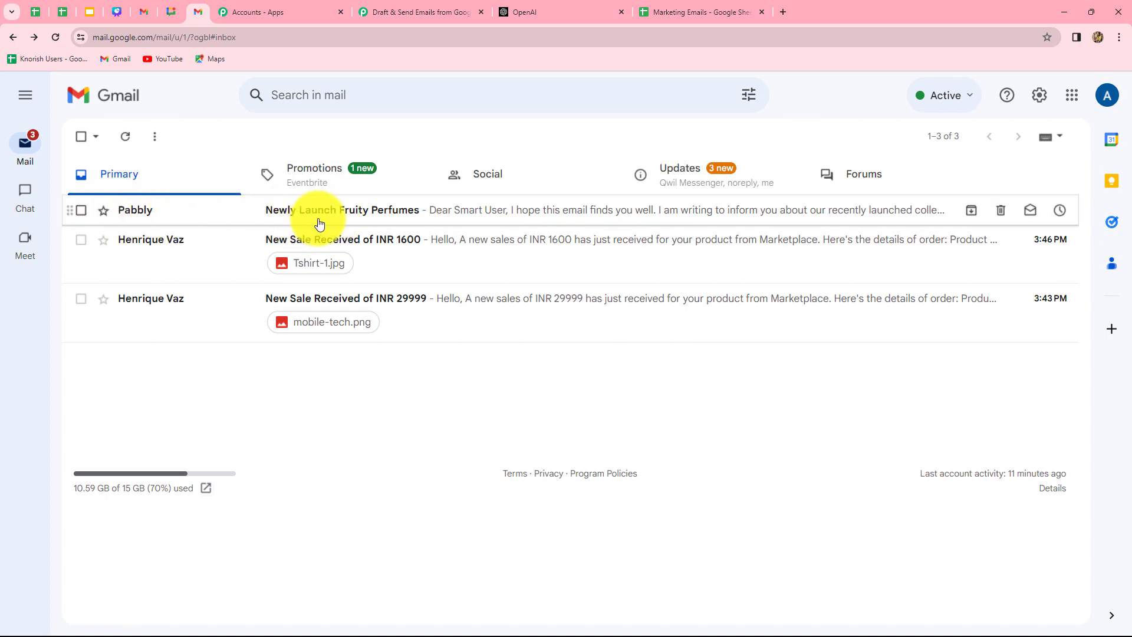
pyautogui.click(369, 218)
pyautogui.scroll(-5, 691, 402)
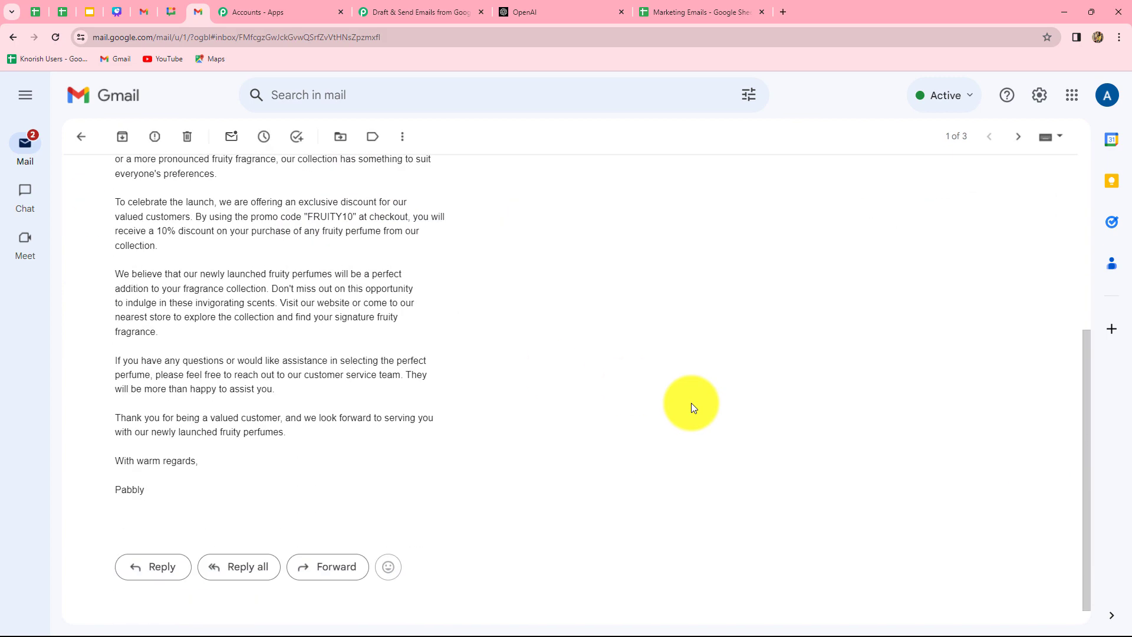
pyautogui.scroll(2, 691, 402)
pyautogui.scroll(-2, 691, 402)
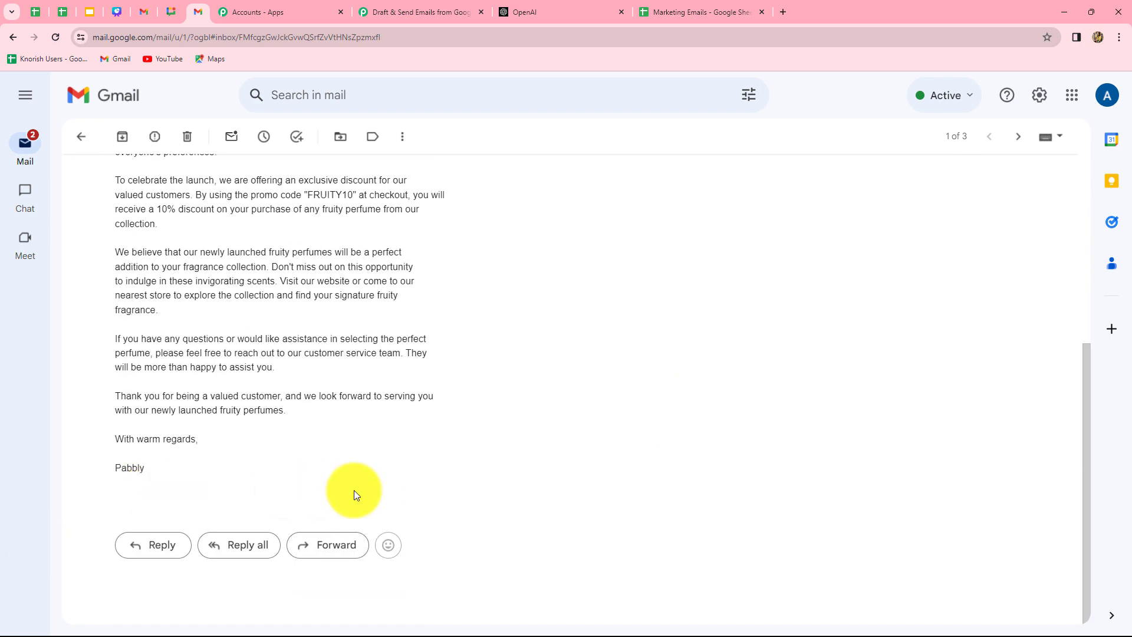
pyautogui.scroll(5, 355, 494)
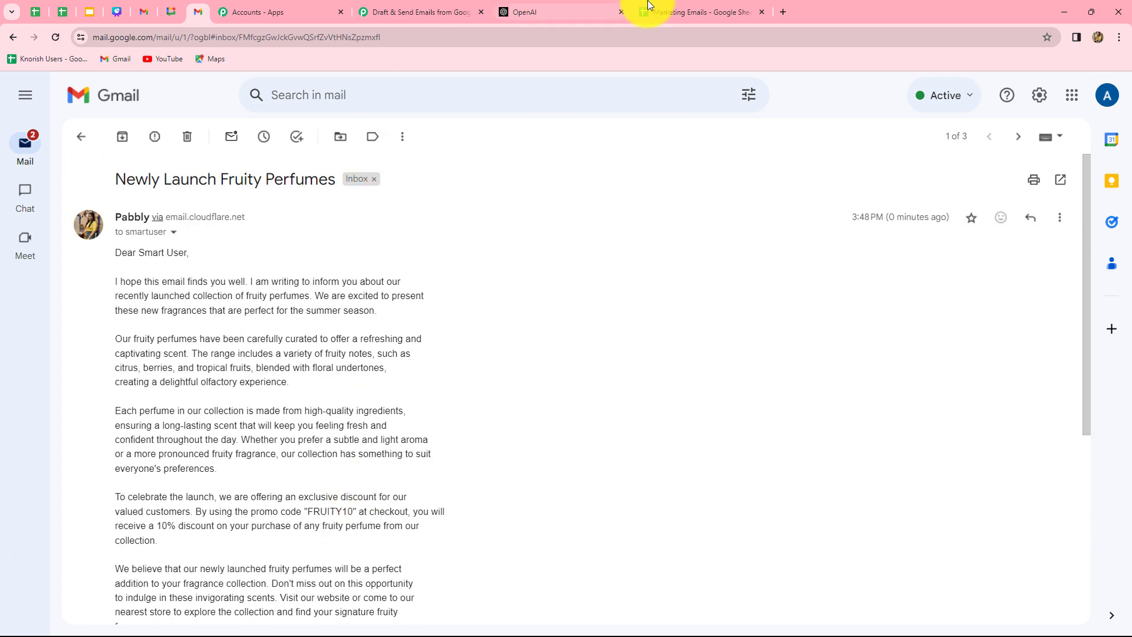
pyautogui.click(674, 10)
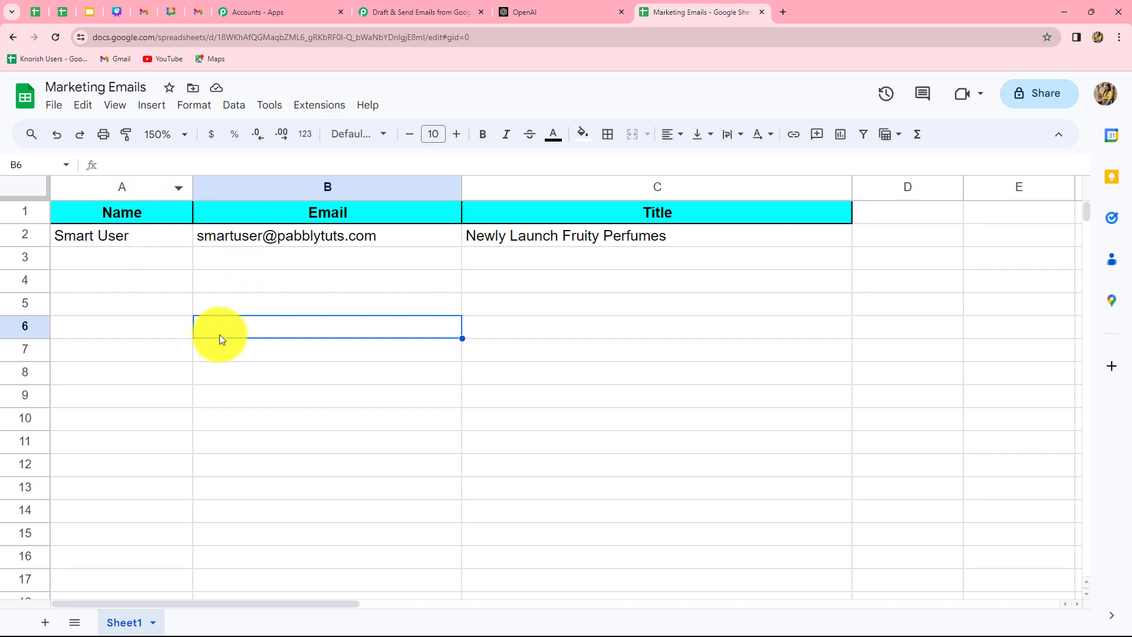
# Add row 3 with a test name, email and title 'New Launch of Herbal Face Mask', then check Gmail.
pyautogui.click(88, 263)
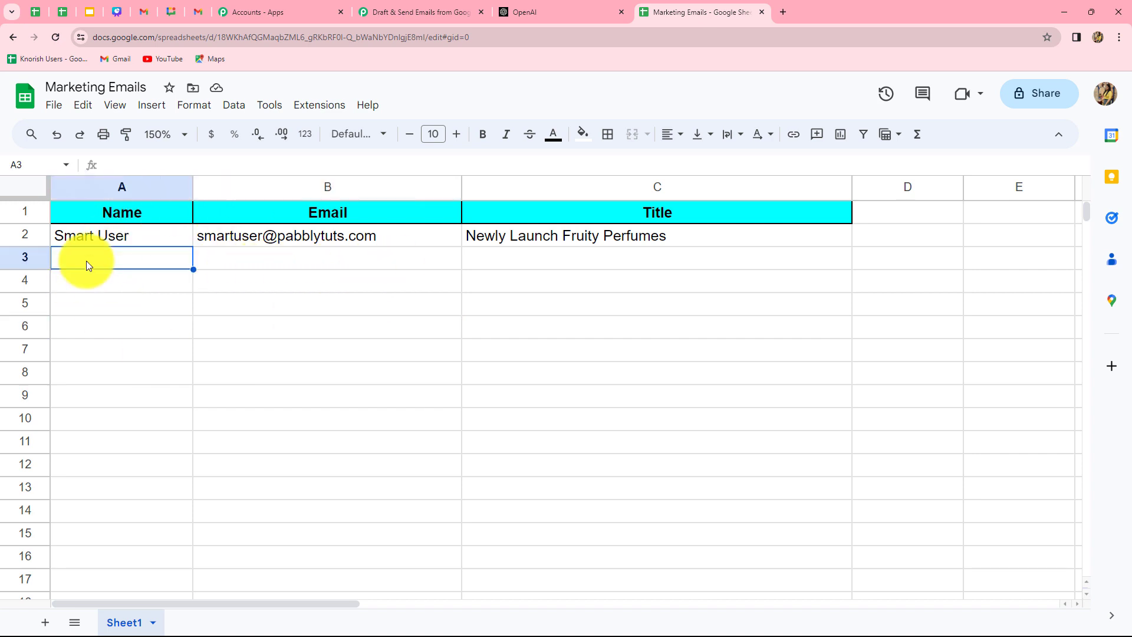
pyautogui.write('Test')
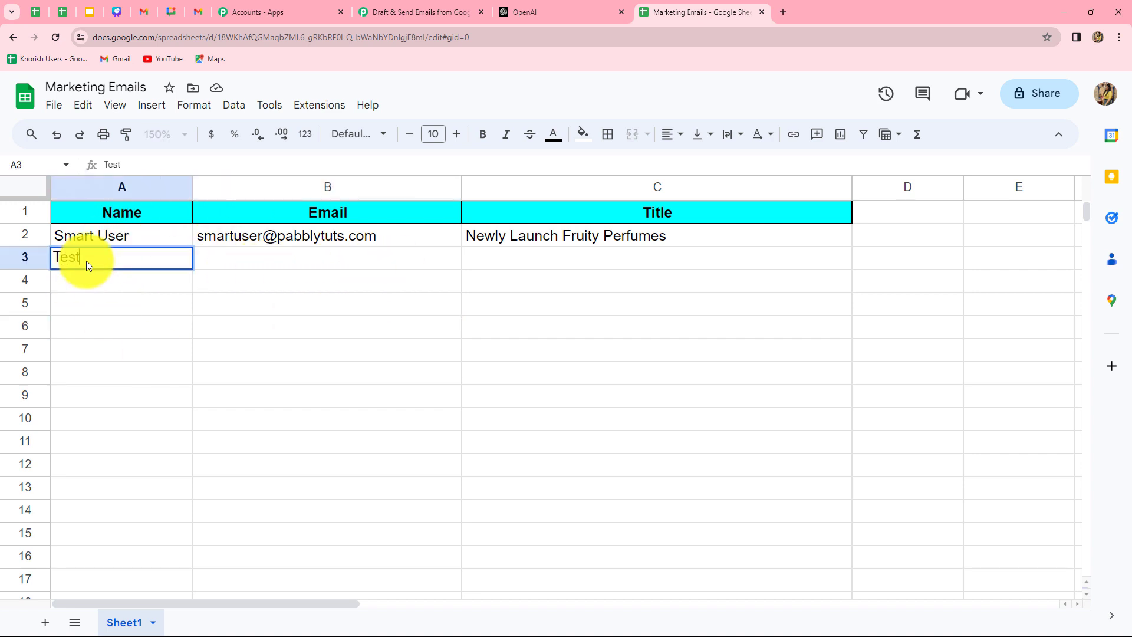
pyautogui.write(' User')
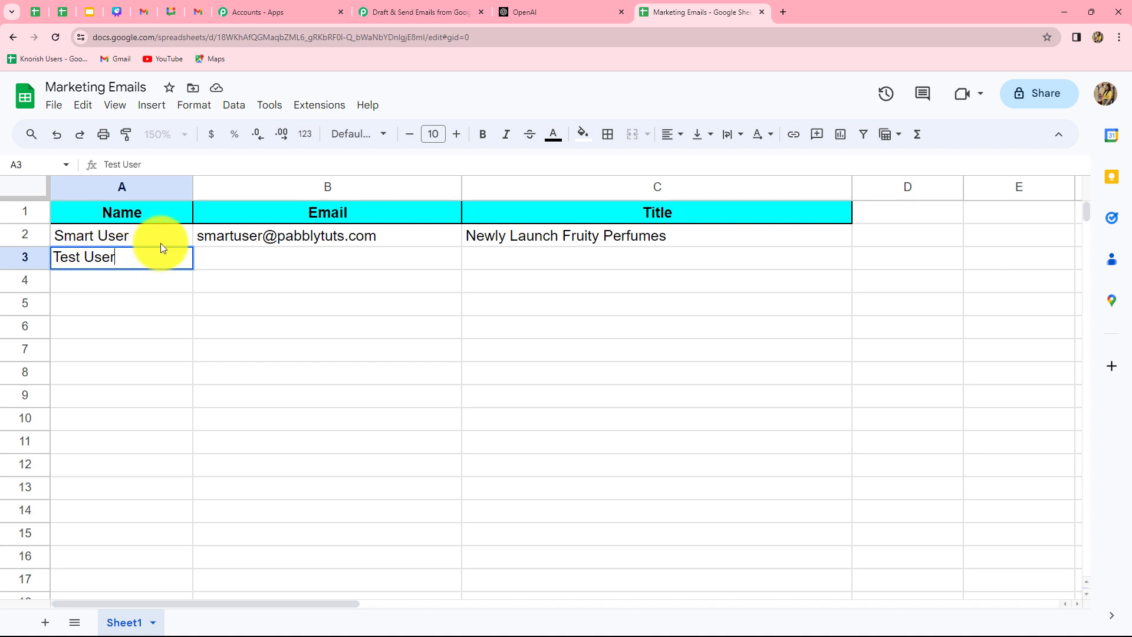
pyautogui.click(238, 257)
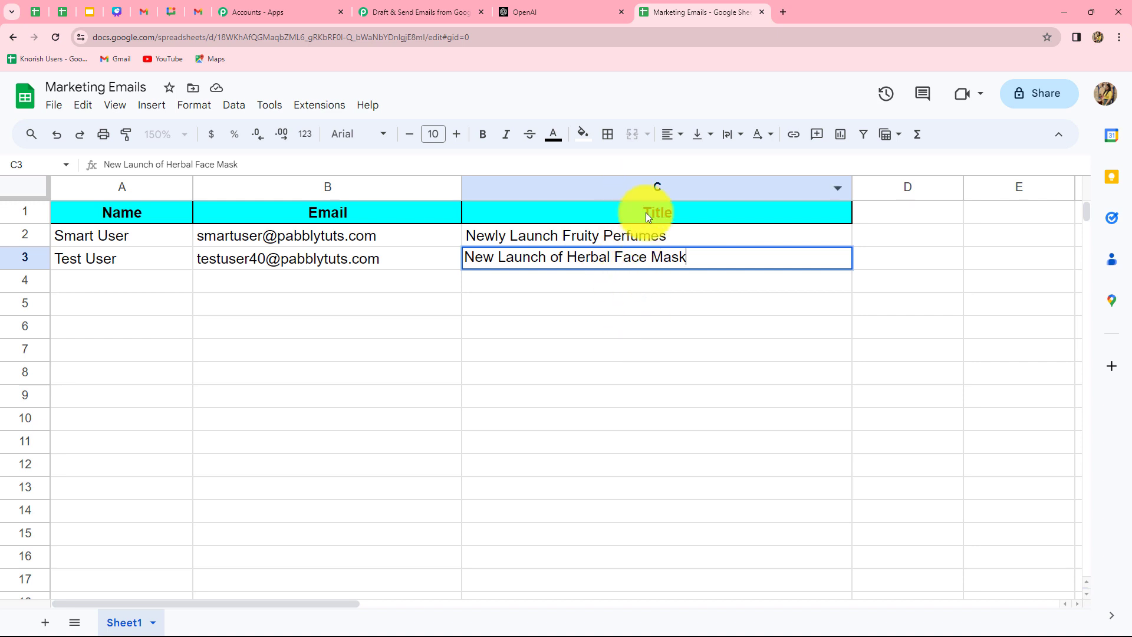
pyautogui.click(630, 286)
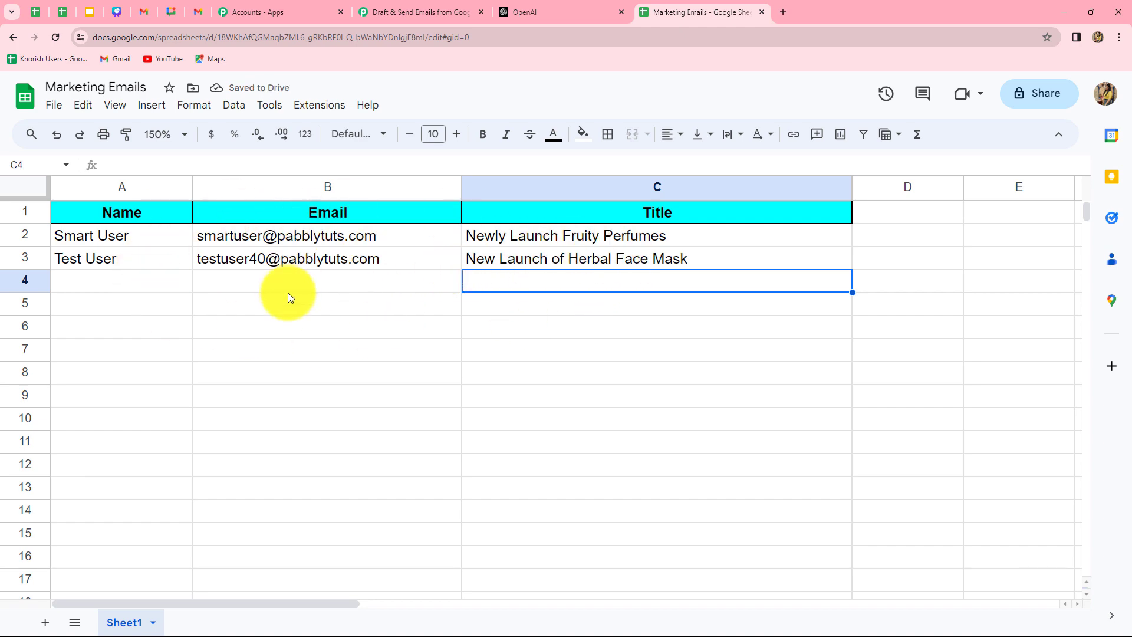
pyautogui.click(198, 12)
pyautogui.click(13, 36)
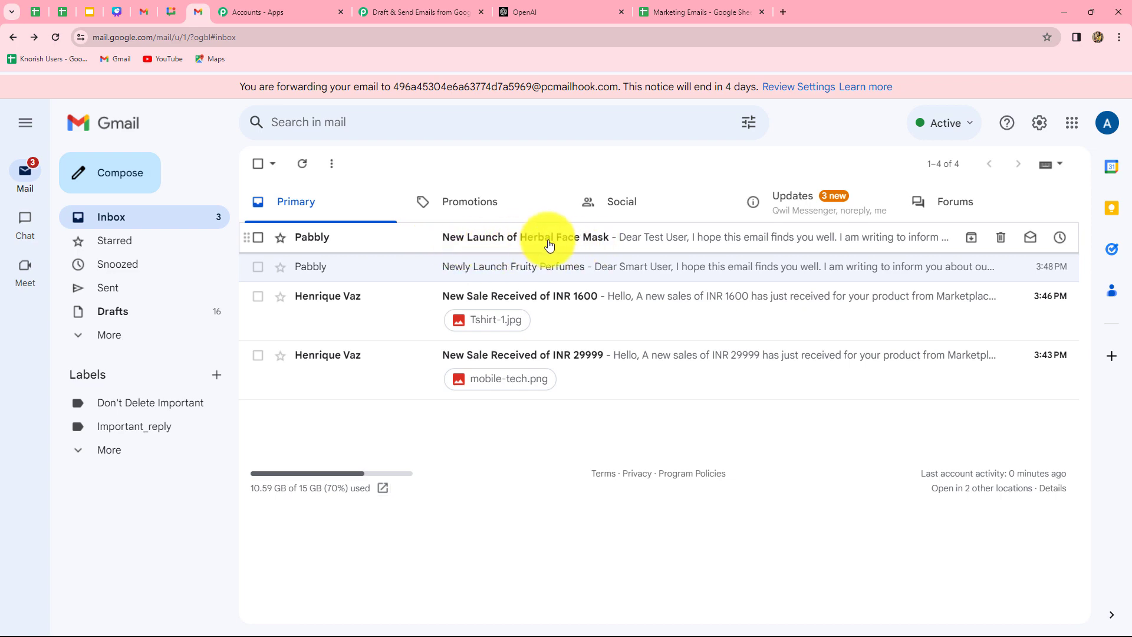
# Read the Herbal Face Mask email with its 20% HERBAL20 offer, then collapse Pabbly's Gmail step.
pyautogui.click(575, 237)
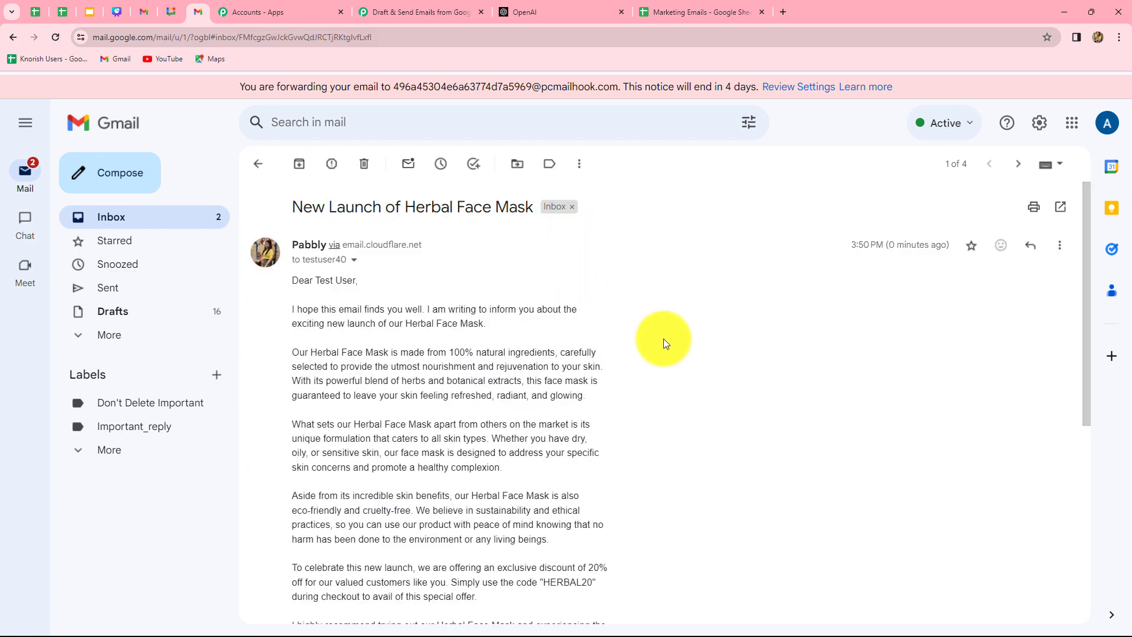
pyautogui.scroll(-6, 663, 338)
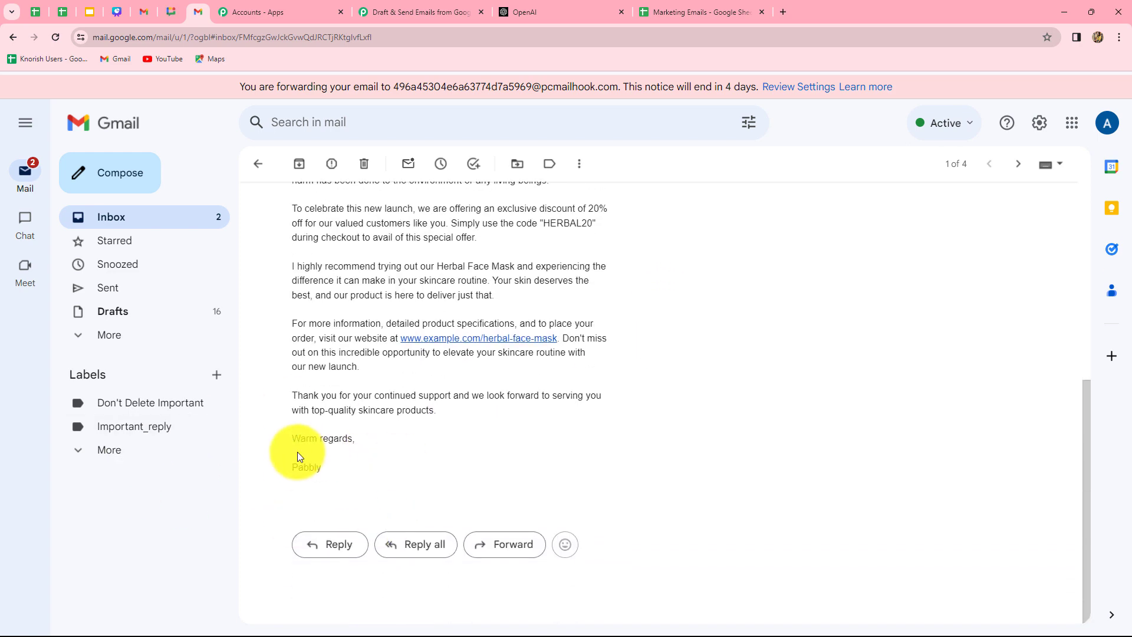
pyautogui.scroll(6, 359, 458)
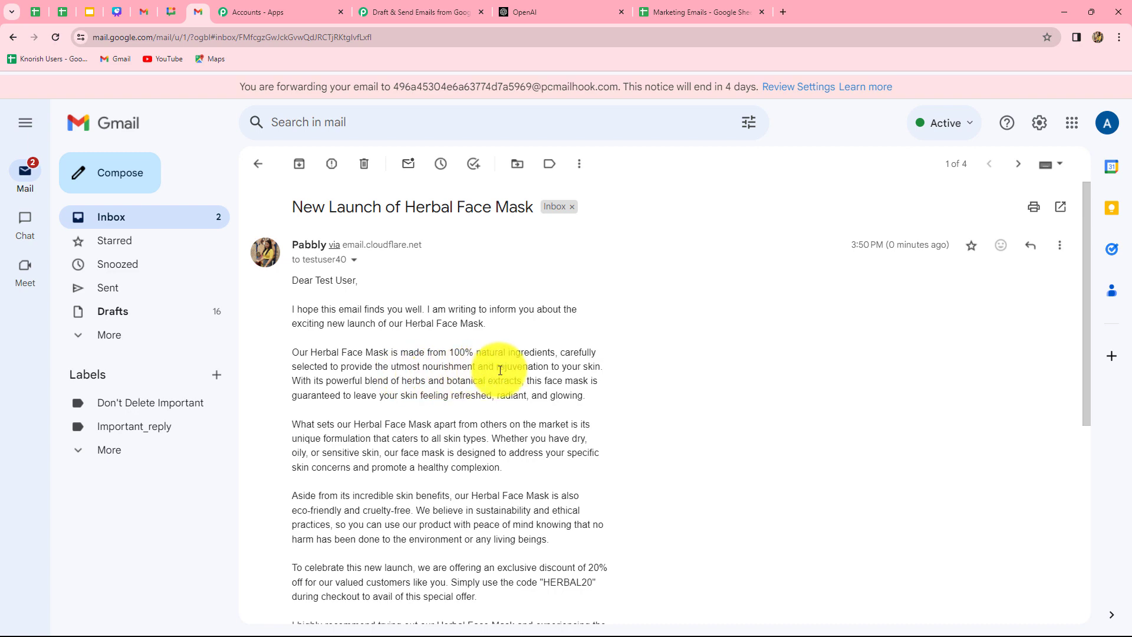
pyautogui.scroll(-3, 643, 380)
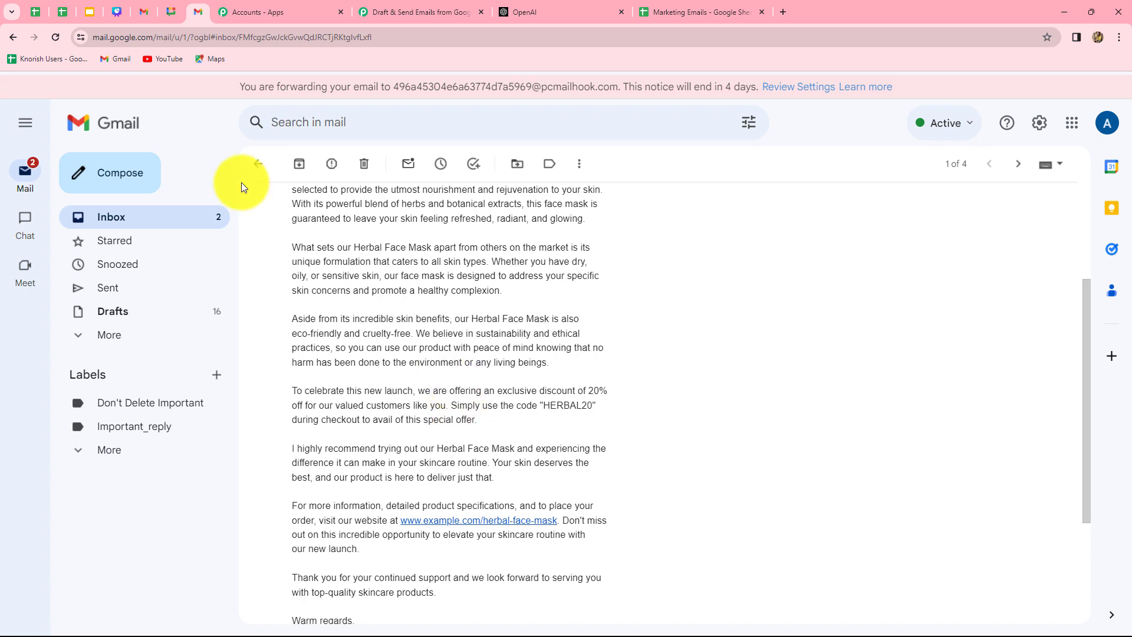
pyautogui.click(420, 11)
pyautogui.scroll(20, 1125, 371)
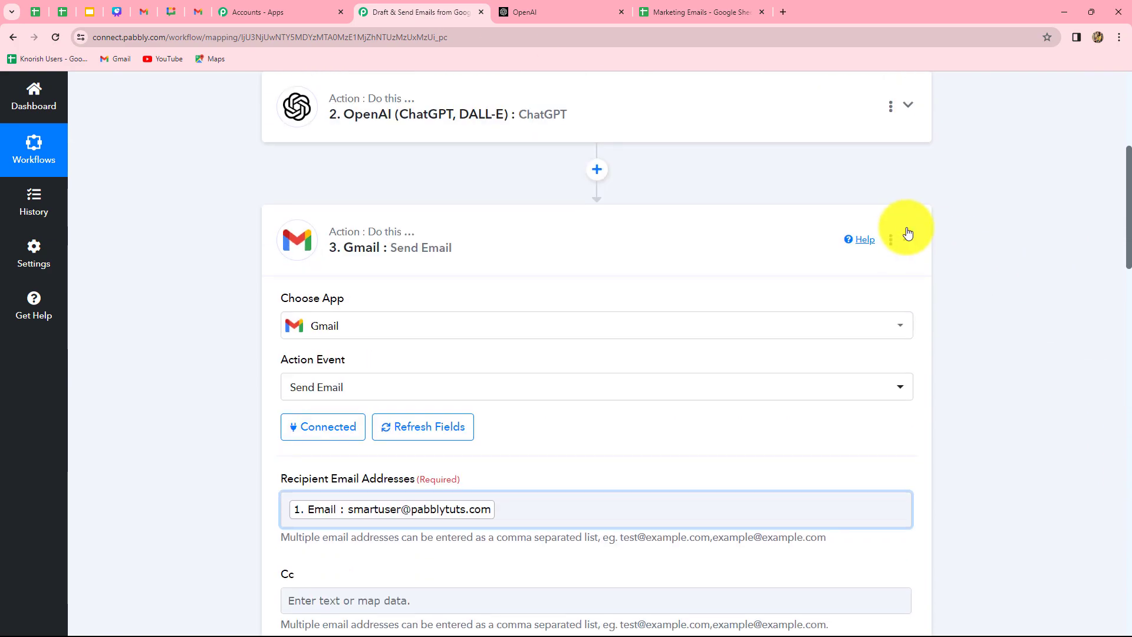
pyautogui.click(907, 238)
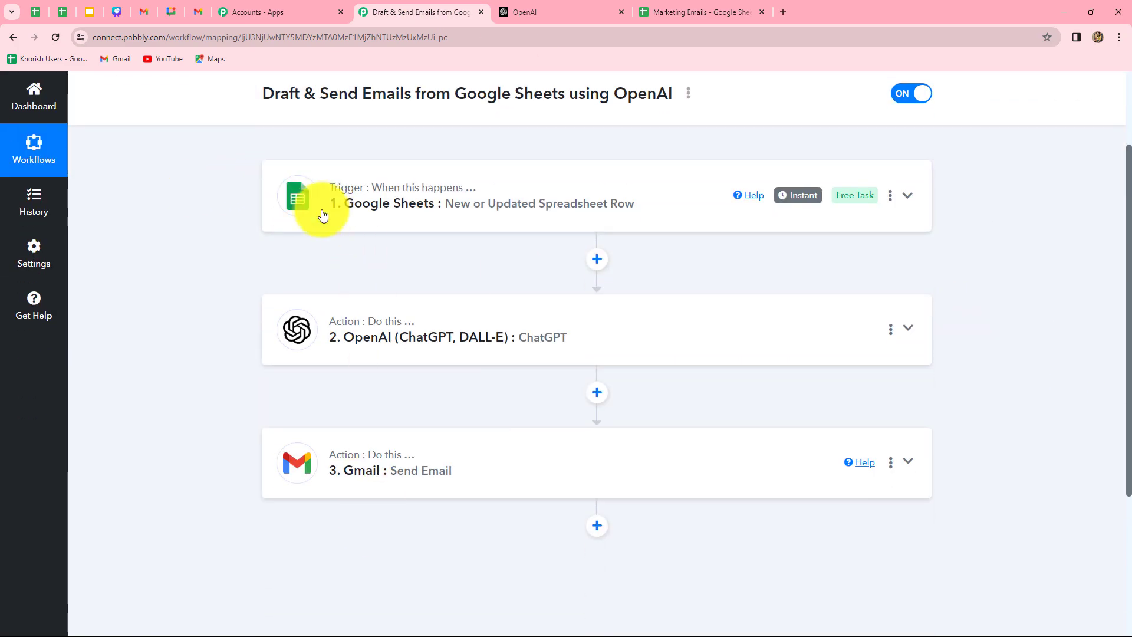